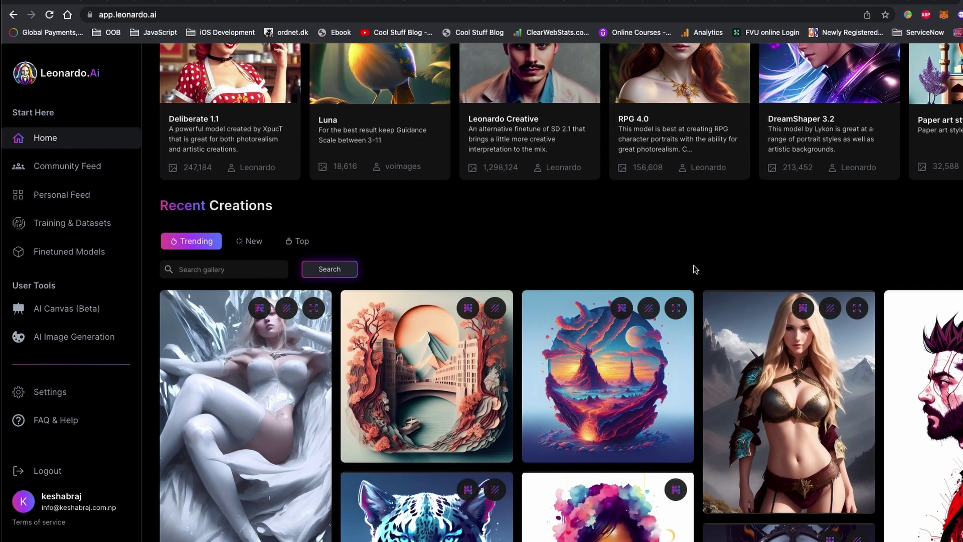
scroll(695, 269, "down", 3)
Step: View the planet and paper-art London Bridge images from Recent Creations at full size
left_click(602, 256)
left_click(438, 213)
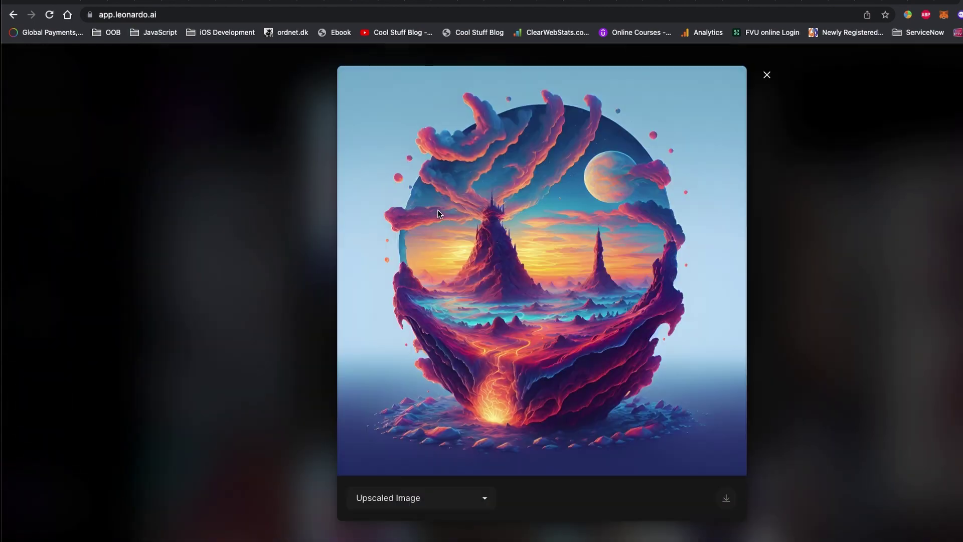
left_click(293, 233)
left_click(876, 179)
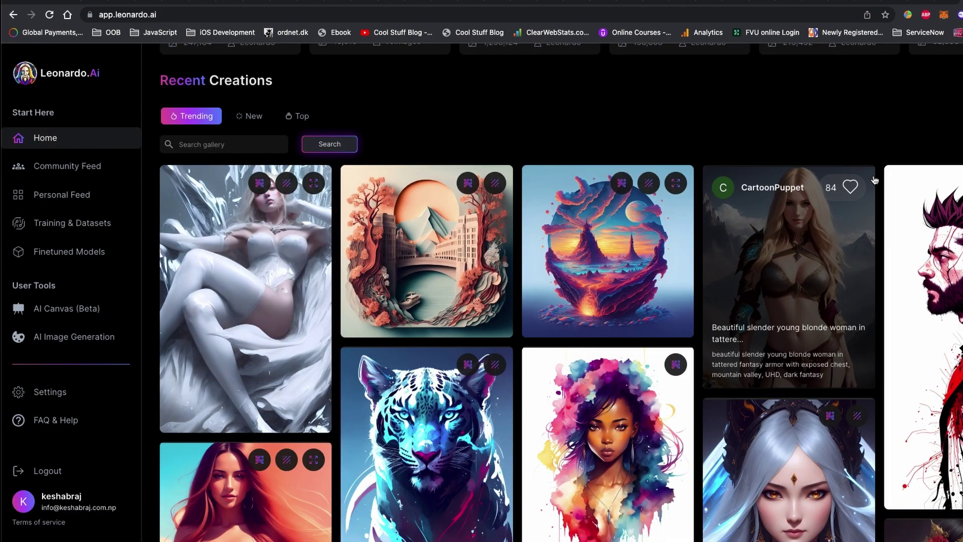
scroll(497, 293, "down", 2)
left_click(431, 198)
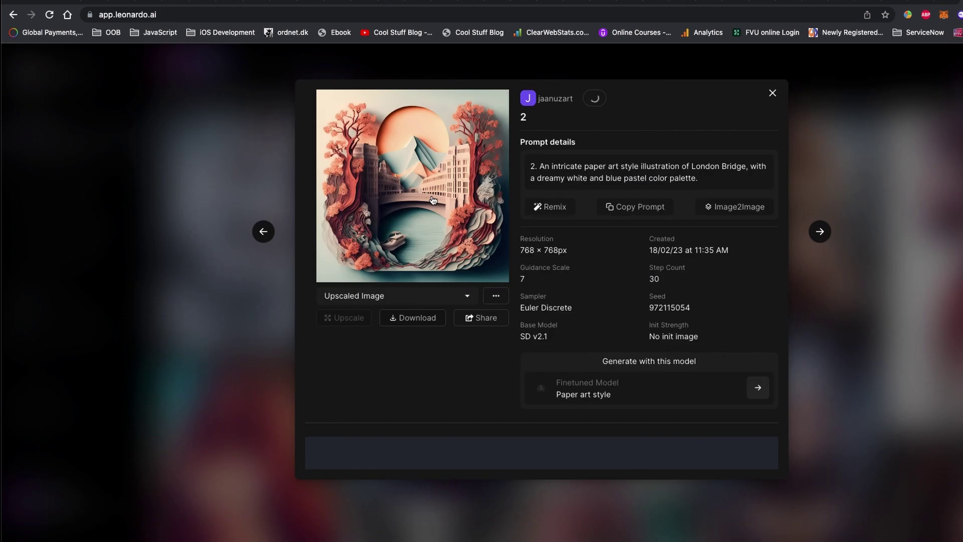
left_click(431, 194)
left_click(767, 75)
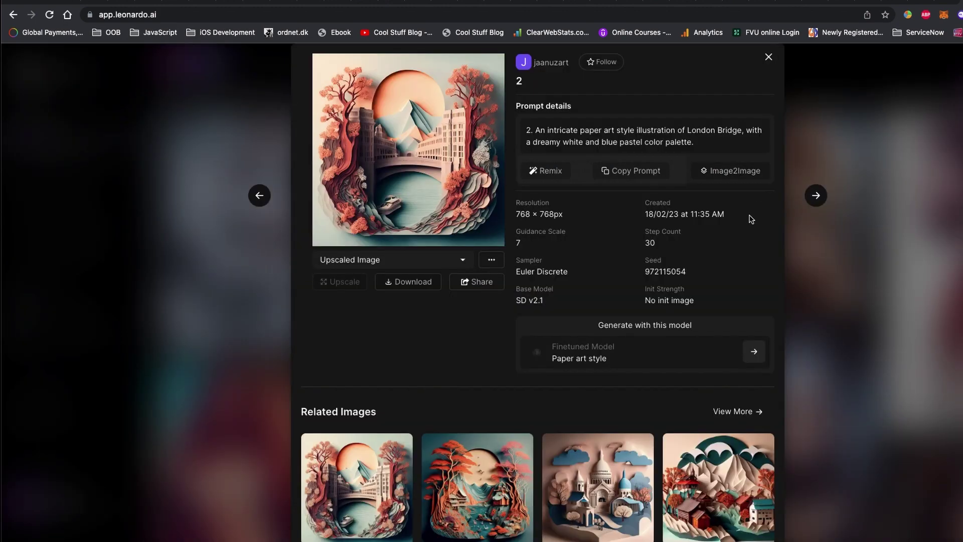
scroll(866, 265, "down", 5)
left_click(867, 265)
Step: Enlarge the Abstract beauty watercolor portrait and the silver-haired Olpntng style portrait
left_click(629, 324)
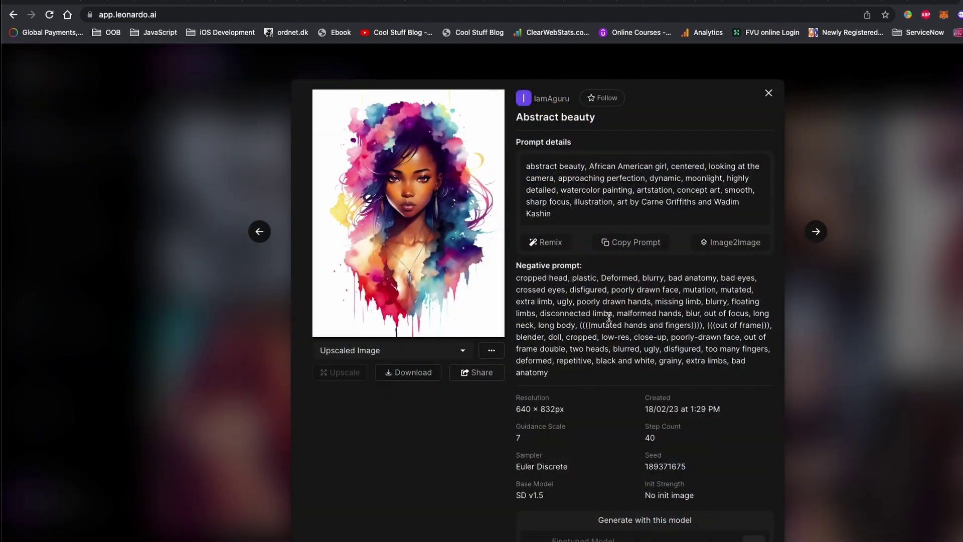
left_click(414, 235)
left_click(909, 190)
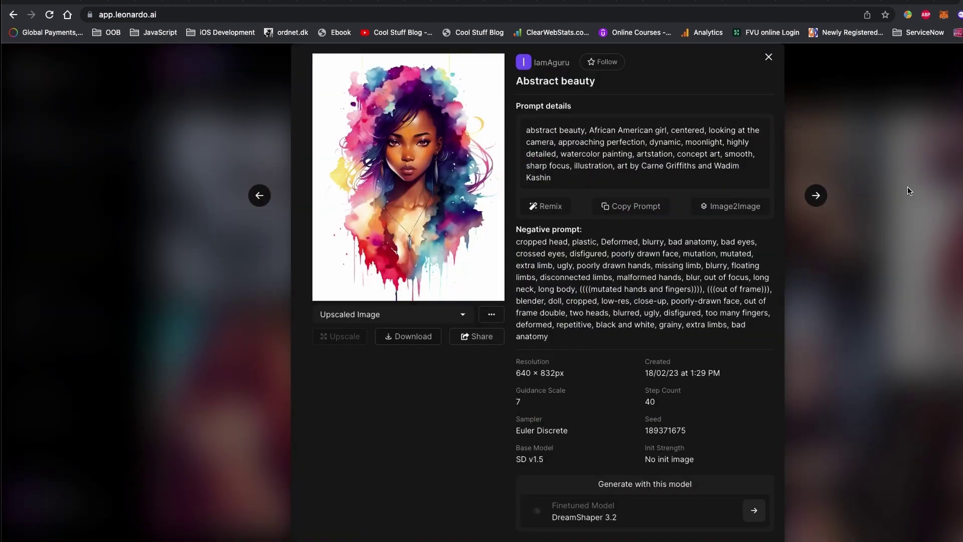
left_click(909, 191)
scroll(843, 233, "down", 2)
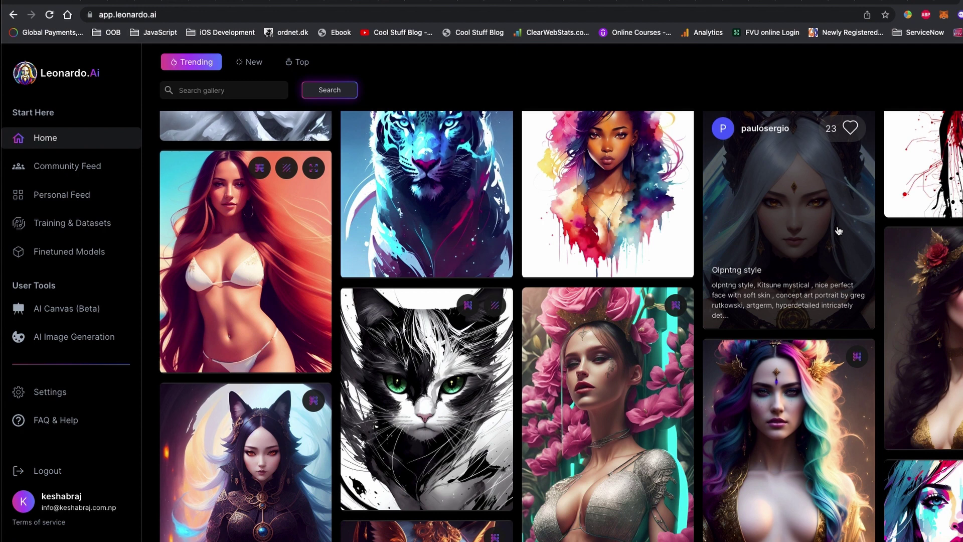
left_click(839, 231)
left_click(432, 232)
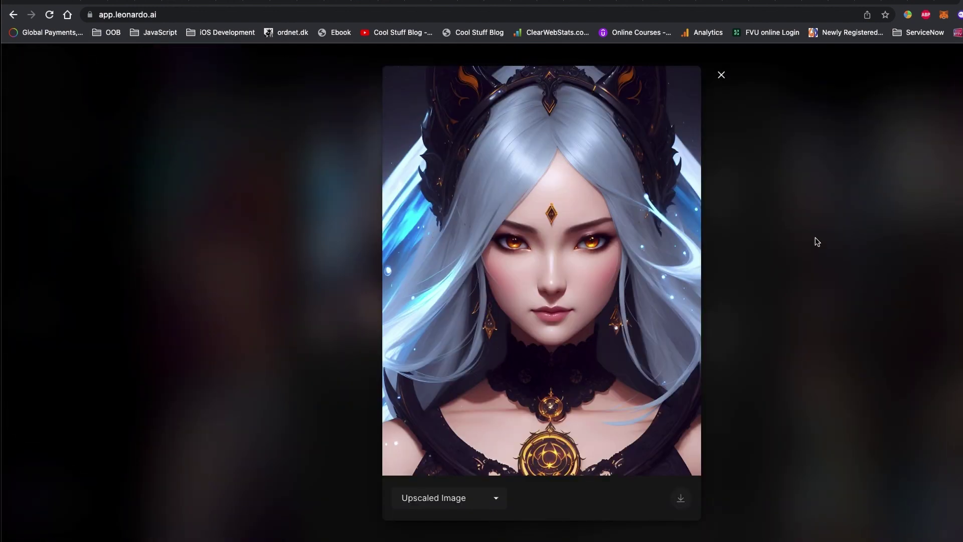
left_click(835, 232)
left_click(835, 232)
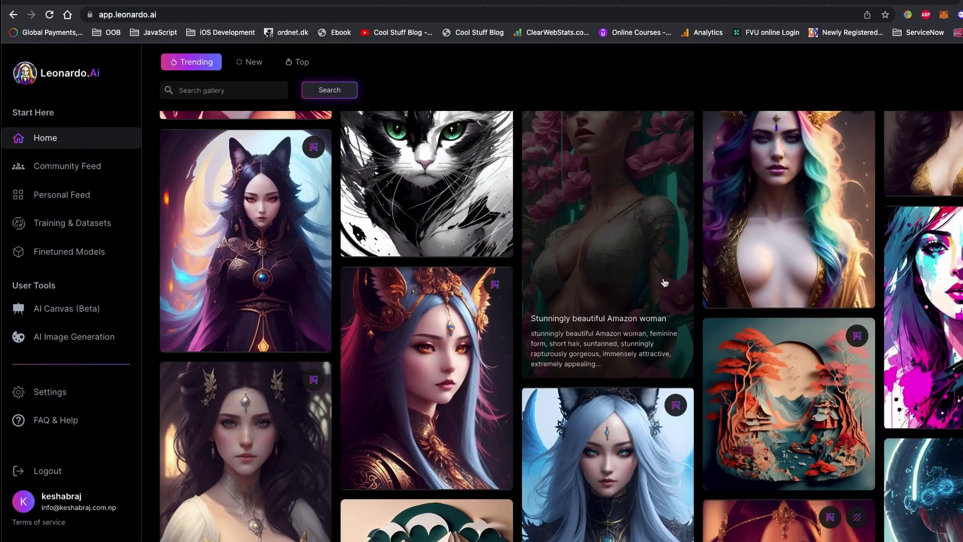
Step: View the black-and-white cat image full size, then return to the Home page
scroll(459, 200, "up", 1)
left_click(457, 181)
left_click(451, 196)
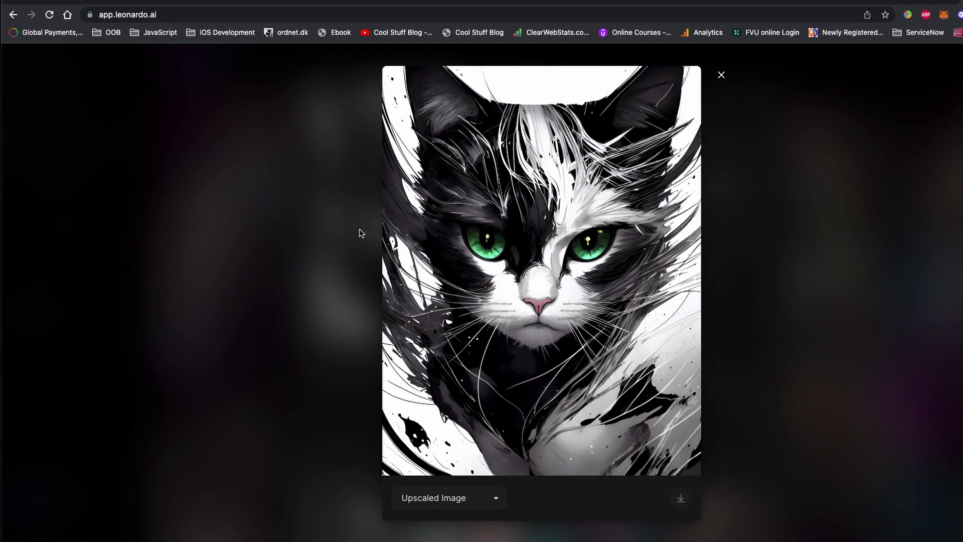
left_click(325, 248)
left_click(280, 221)
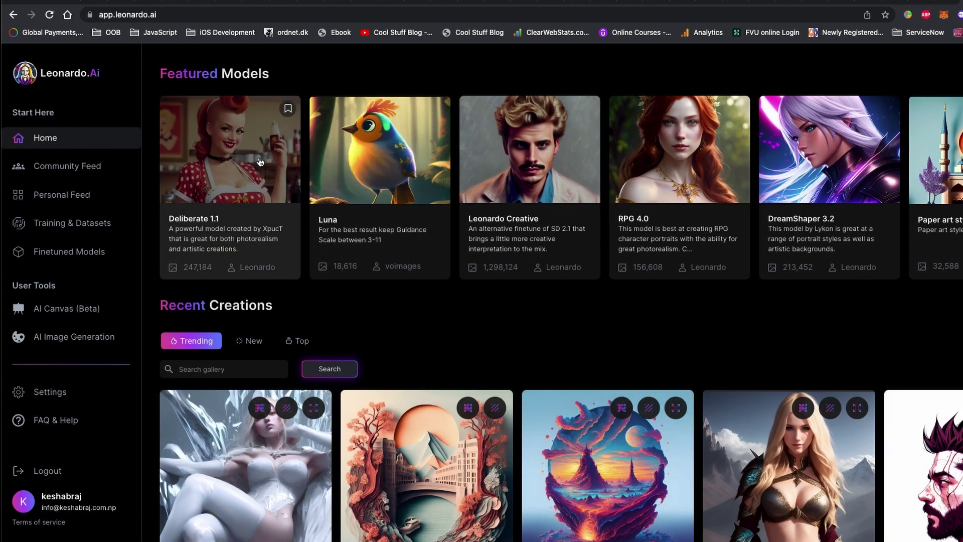
Step: Open the Deliberate 1.1 model and enlarge its robot cat example image
left_click(260, 162)
scroll(453, 255, "down", 4)
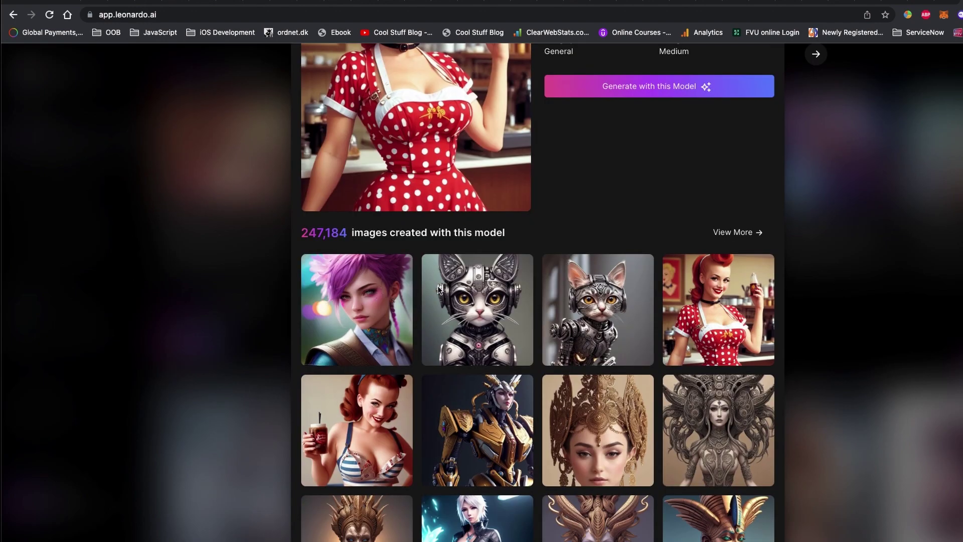
left_click(510, 322)
left_click(433, 258)
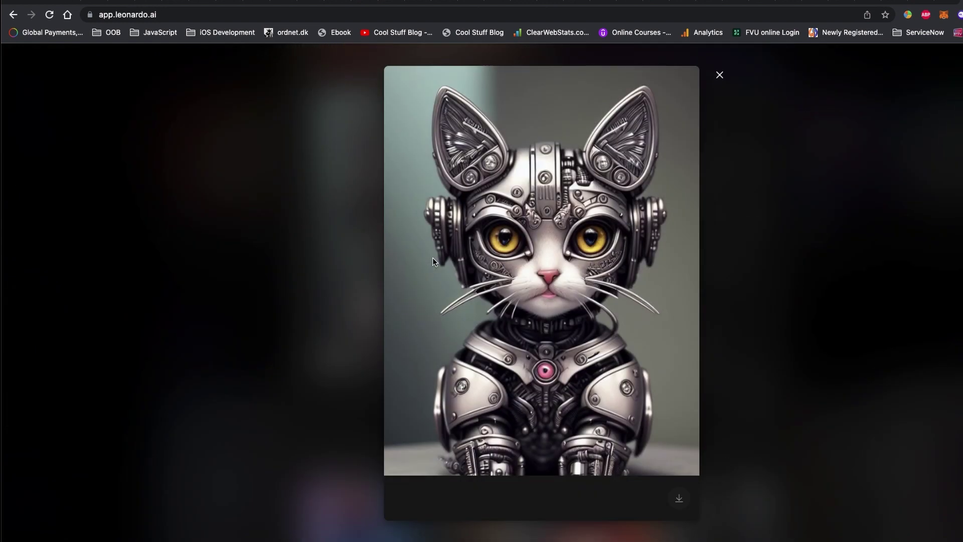
left_click(720, 74)
left_click(859, 157)
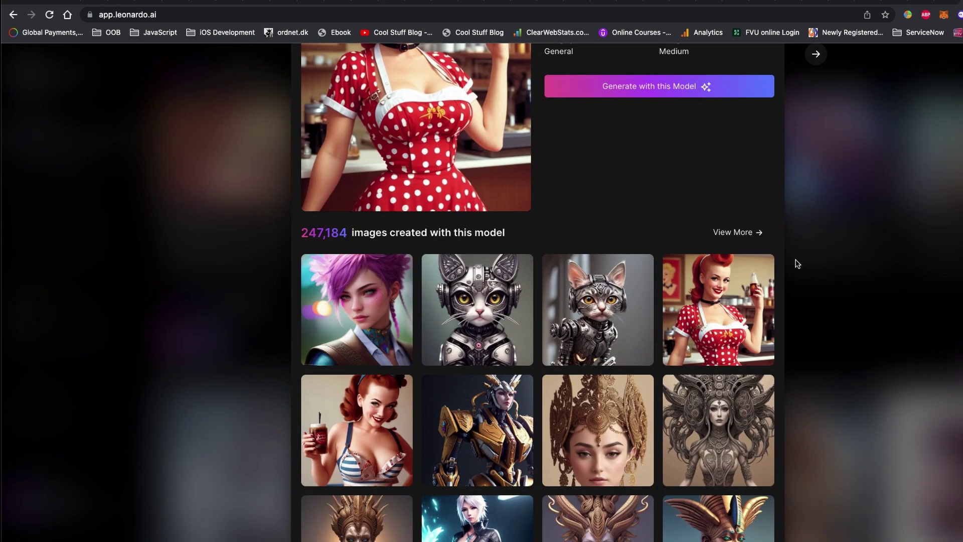
scroll(842, 227, "up", 4)
left_click(765, 98)
Step: In the Luna model, enlarge the owl and black winged bird example images
left_click(409, 164)
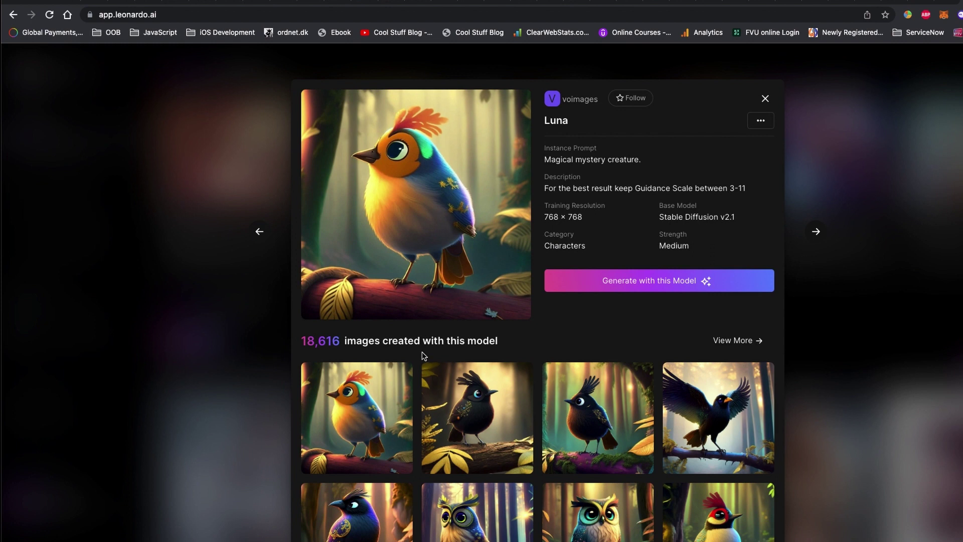
scroll(492, 397, "down", 2)
left_click(487, 449)
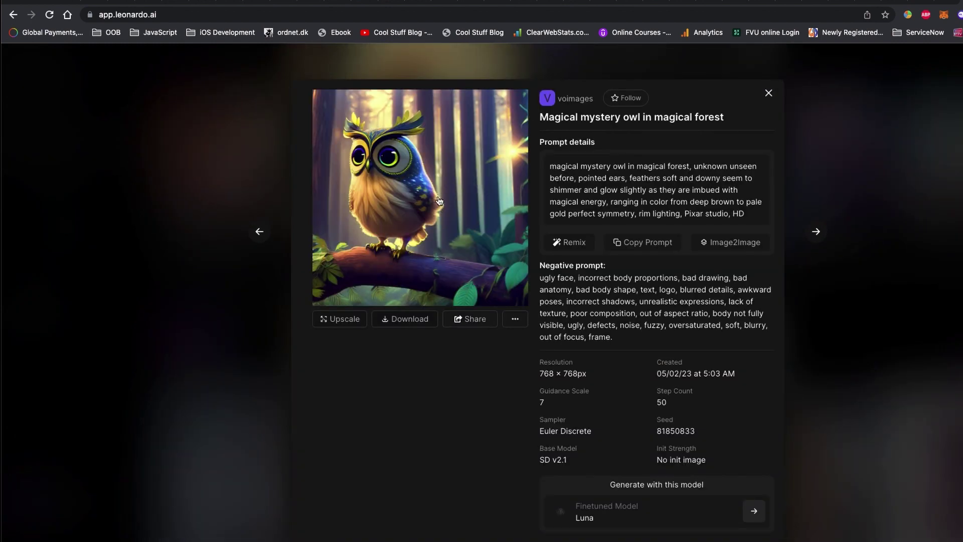
left_click(440, 198)
left_click(854, 223)
left_click(877, 221)
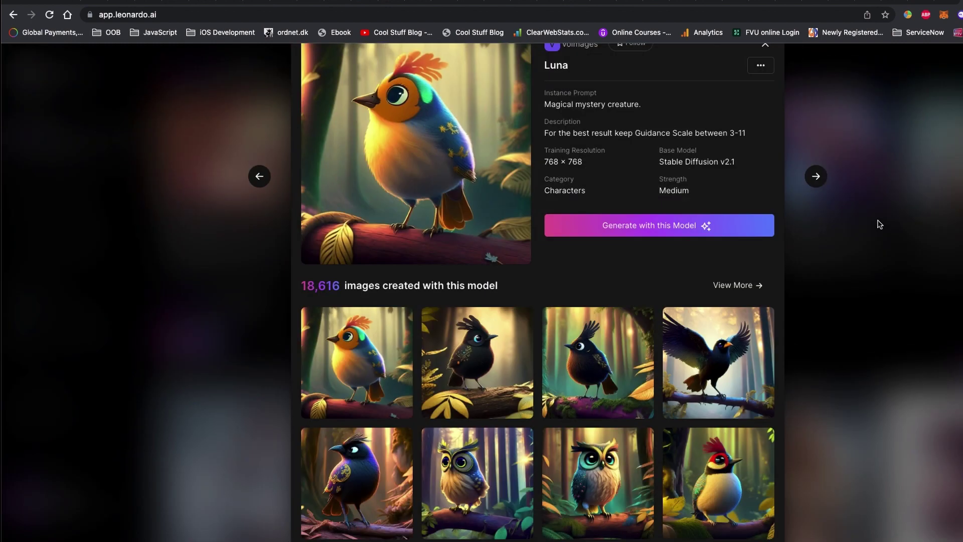
scroll(834, 282, "up", 3)
left_click(741, 404)
left_click(449, 226)
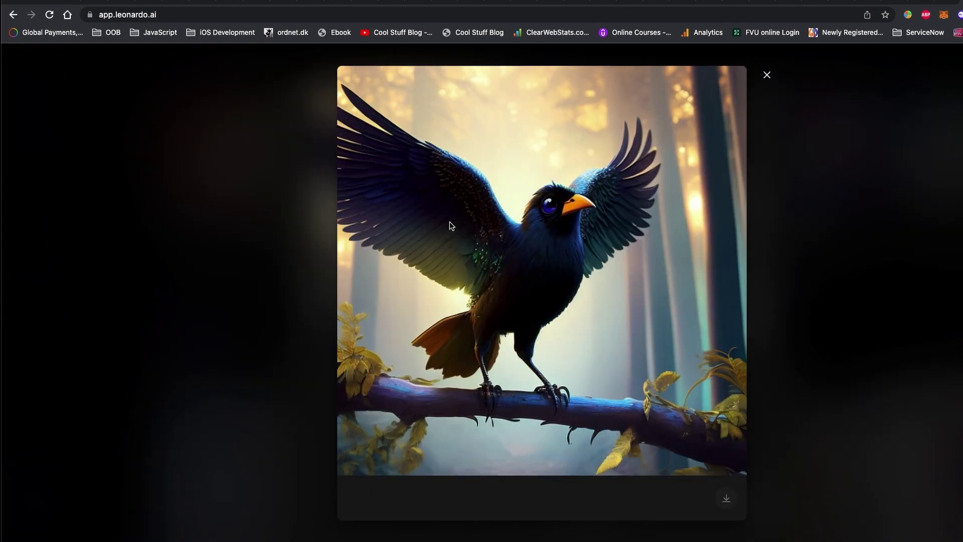
left_click(767, 76)
left_click(834, 274)
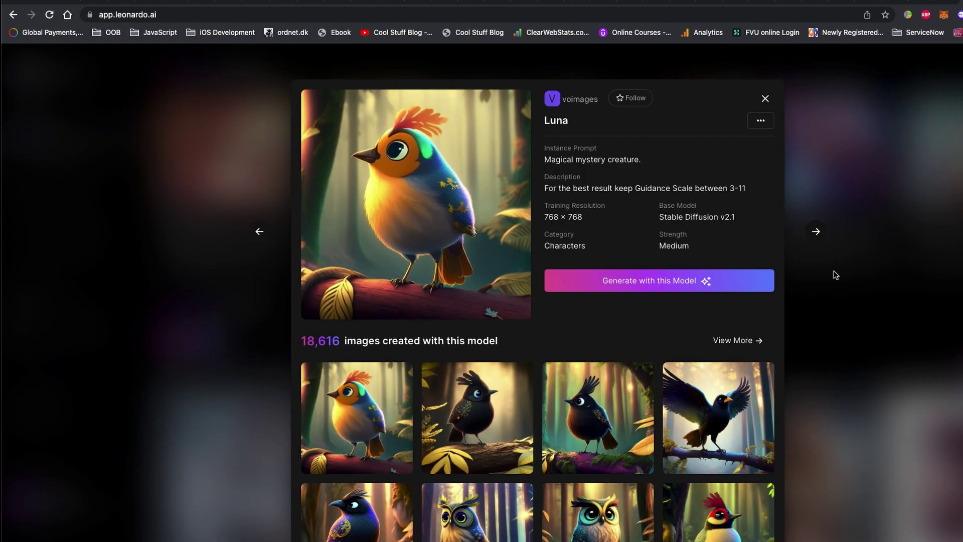
left_click(764, 99)
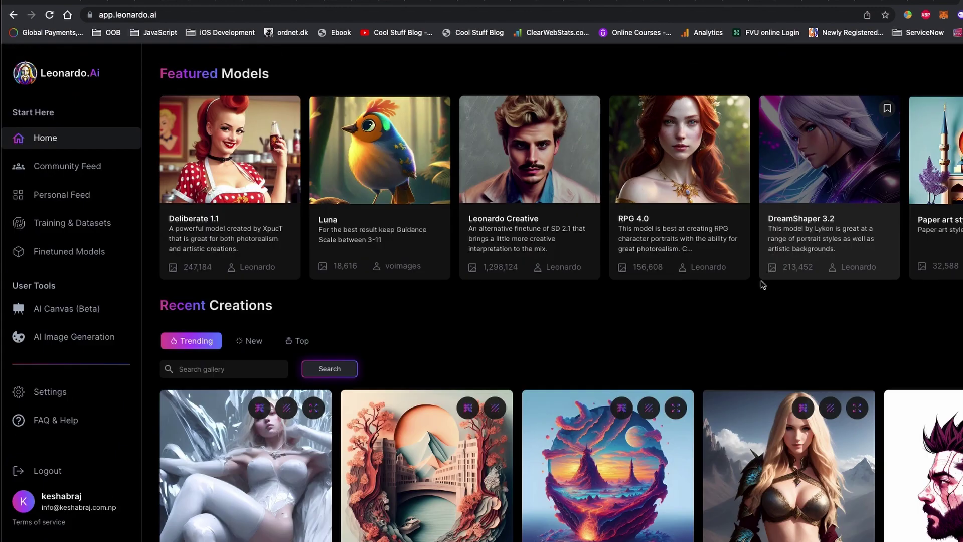
Step: Glance at RPG 4.0, then enlarge DreamShaper 3.2's mountain-castle image
left_click(702, 177)
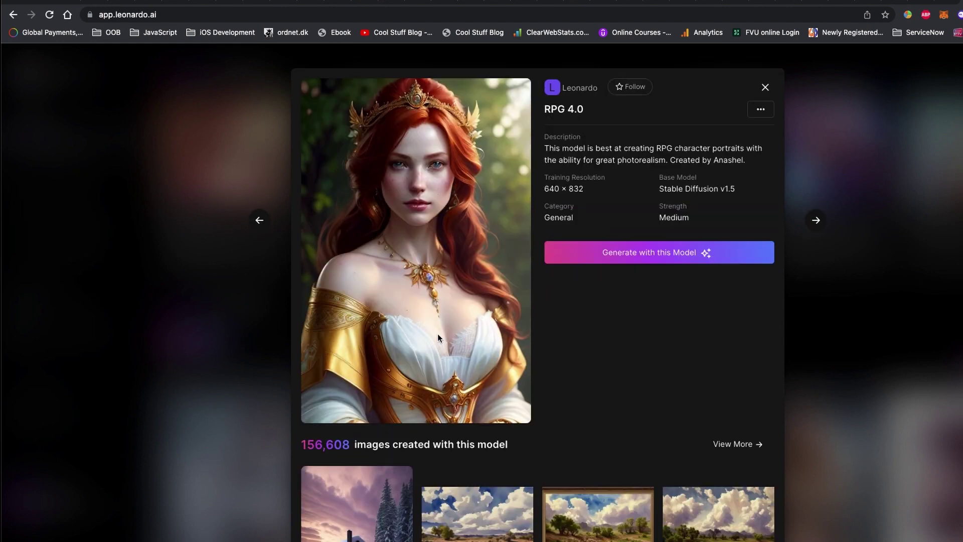
left_click(764, 99)
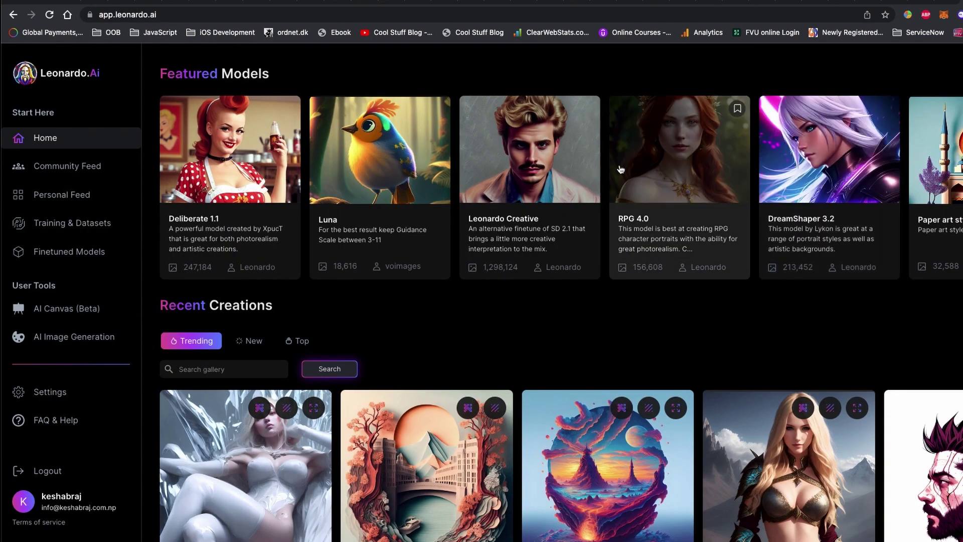
left_click(830, 151)
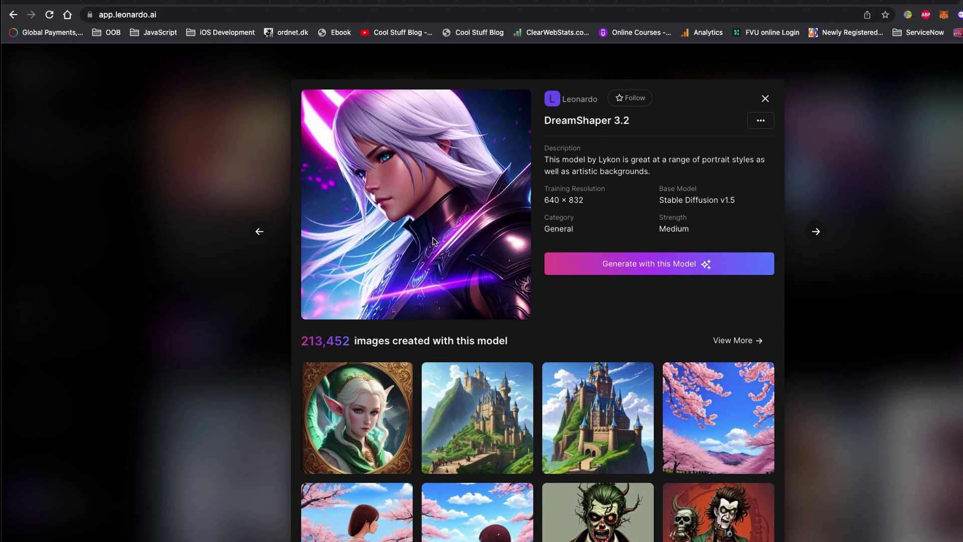
scroll(434, 238, "down", 4)
left_click(435, 238)
left_click(471, 237)
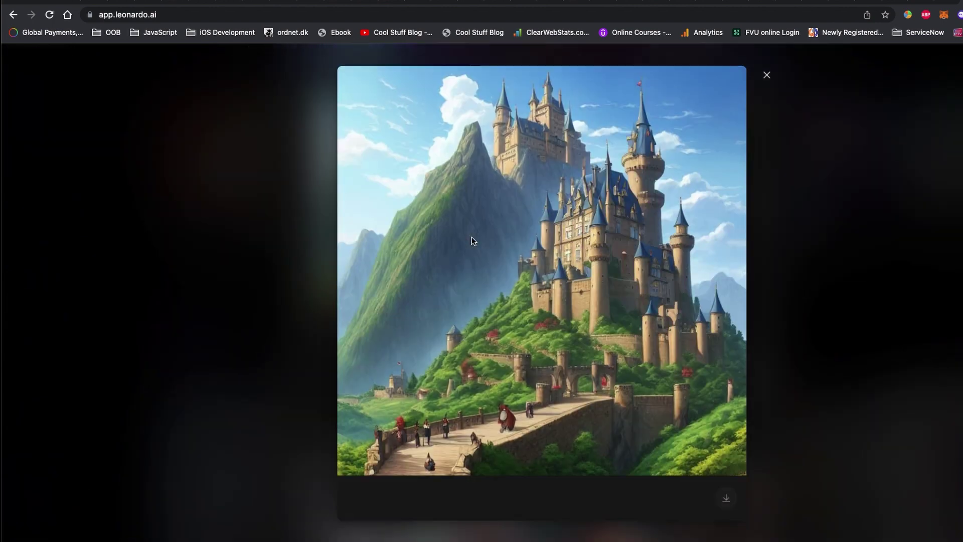
left_click(767, 76)
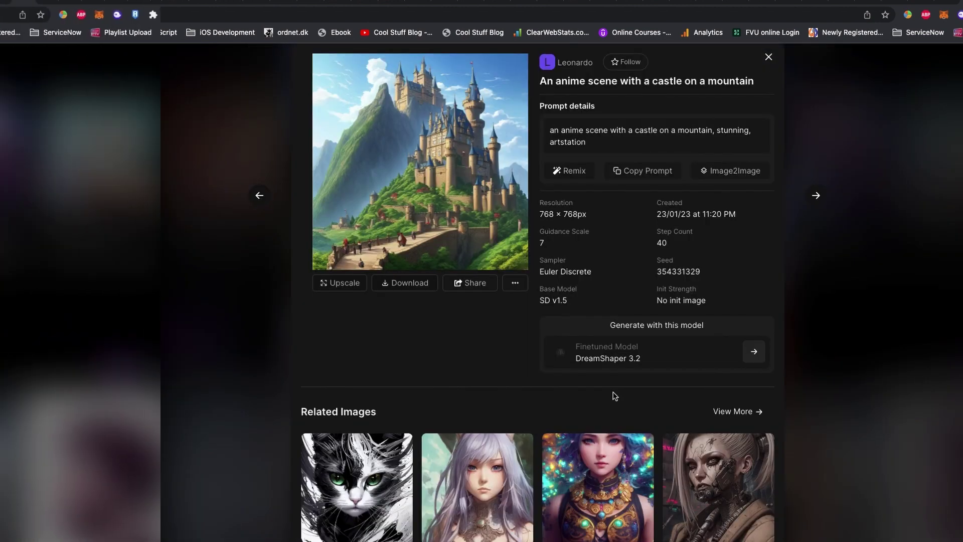
scroll(612, 393, "down", 5)
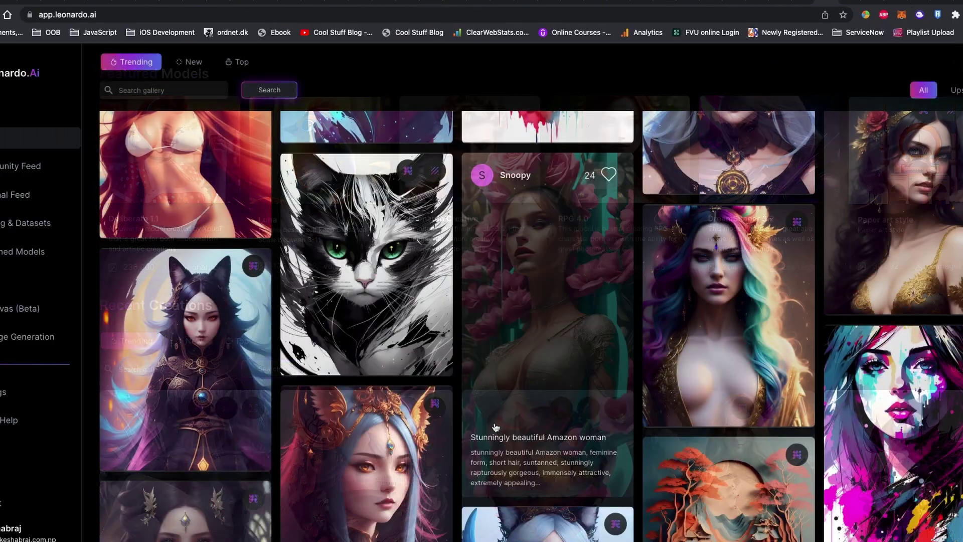
scroll(495, 426, "down", 5)
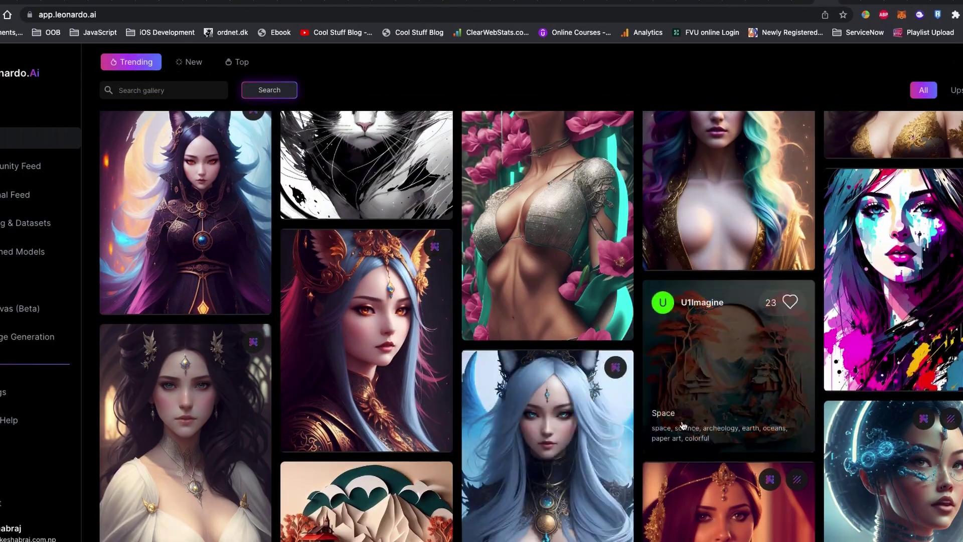
scroll(667, 432, "down", 6)
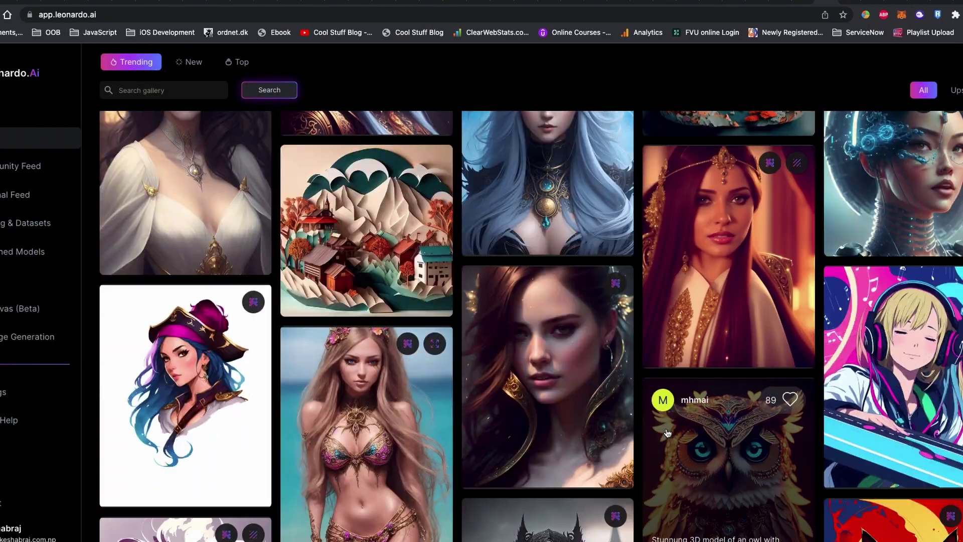
scroll(667, 432, "down", 10)
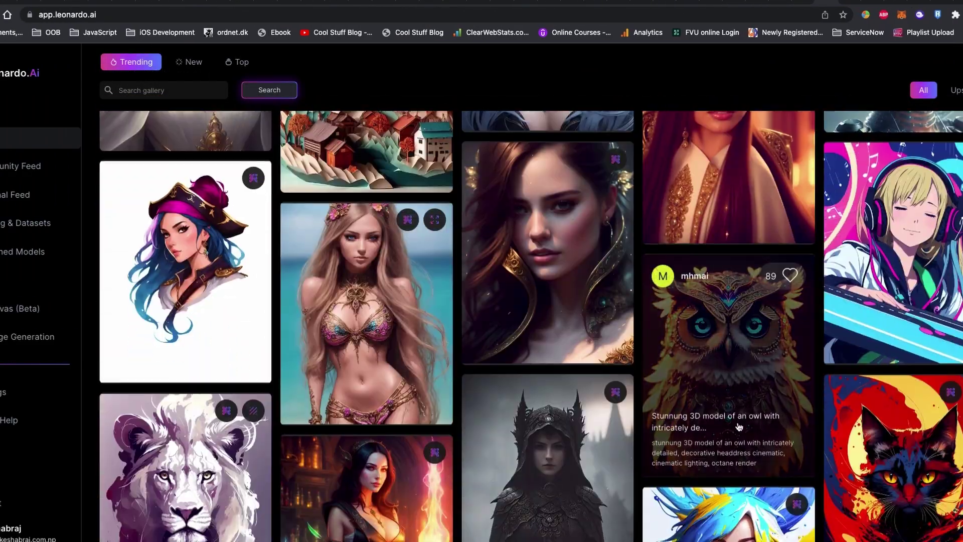
scroll(733, 428, "down", 10)
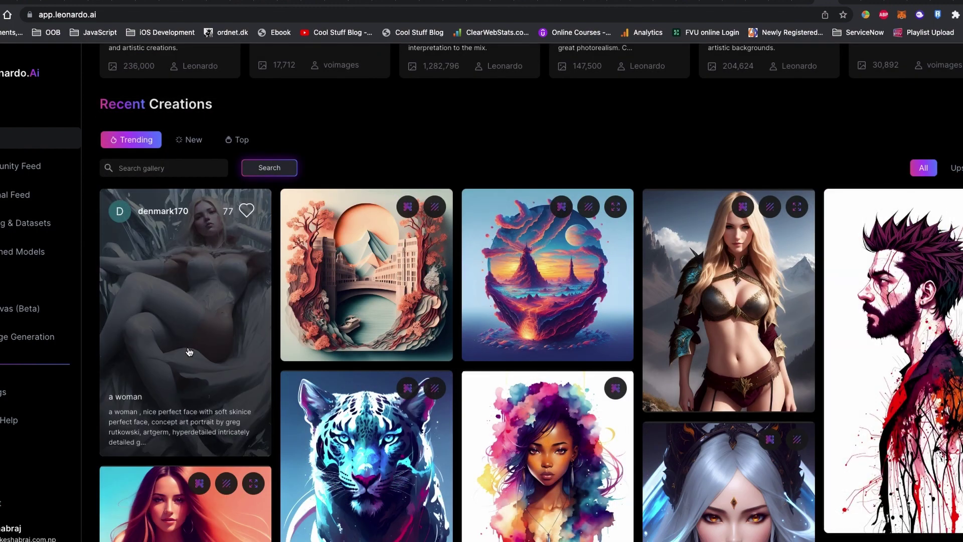
left_click(189, 349)
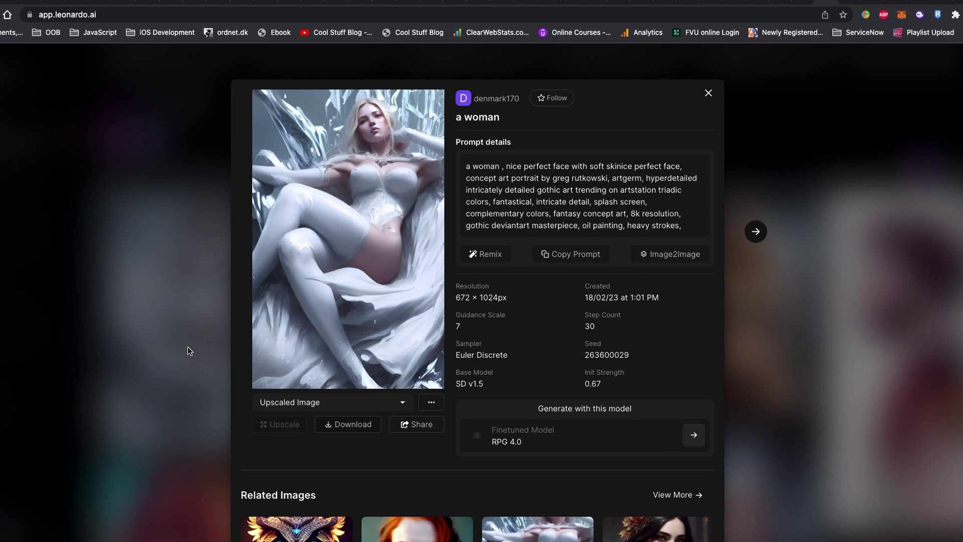
mouse_move(484, 174)
left_mouse_down()
mouse_move(522, 191)
mouse_move(608, 179)
mouse_move(648, 162)
mouse_move(644, 224)
mouse_move(680, 228)
left_mouse_up()
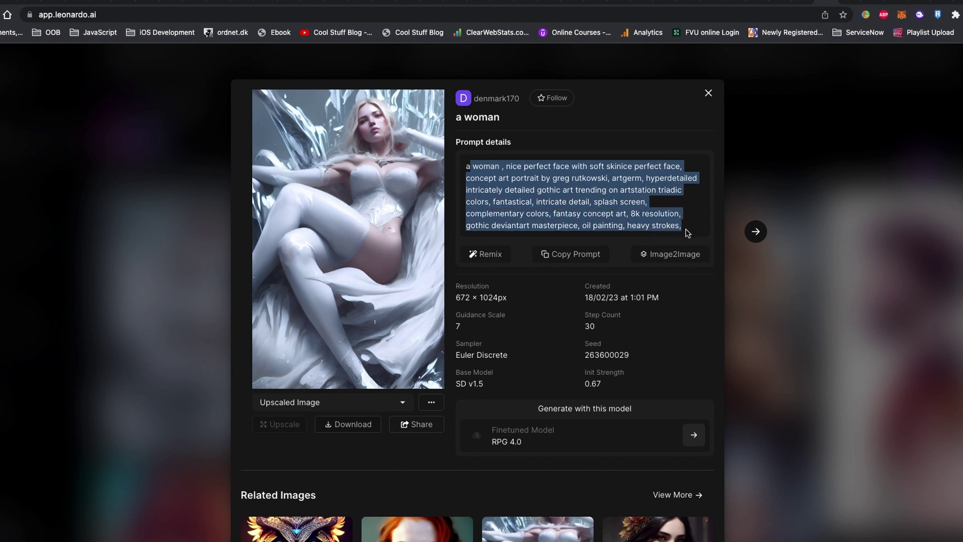
left_click(613, 214)
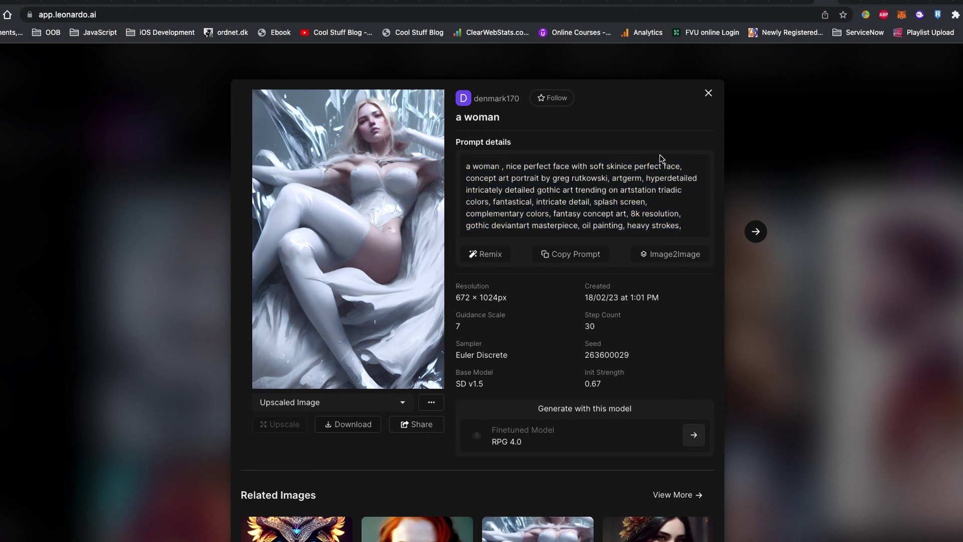
Step: Open the Snow panther abstract beauty image at full size
left_click(708, 94)
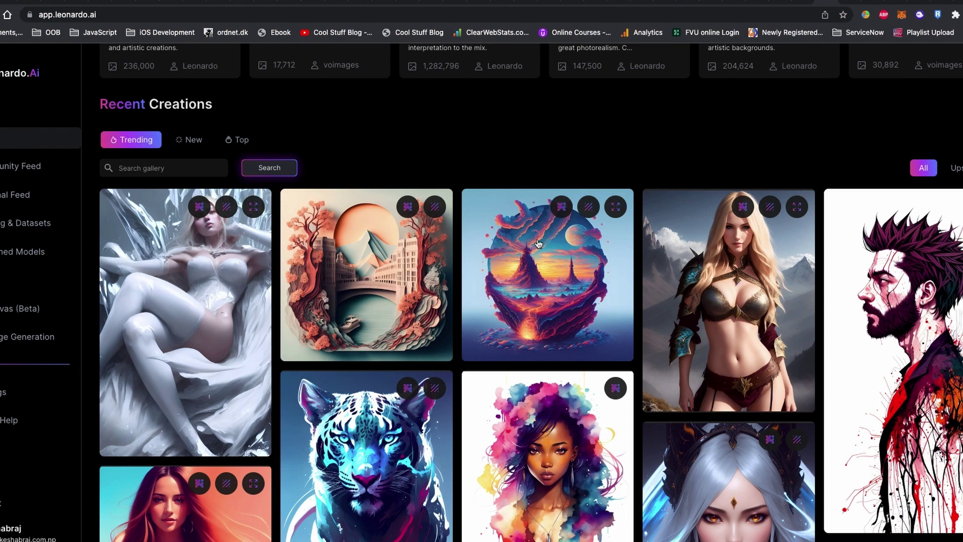
scroll(713, 278, "down", 5)
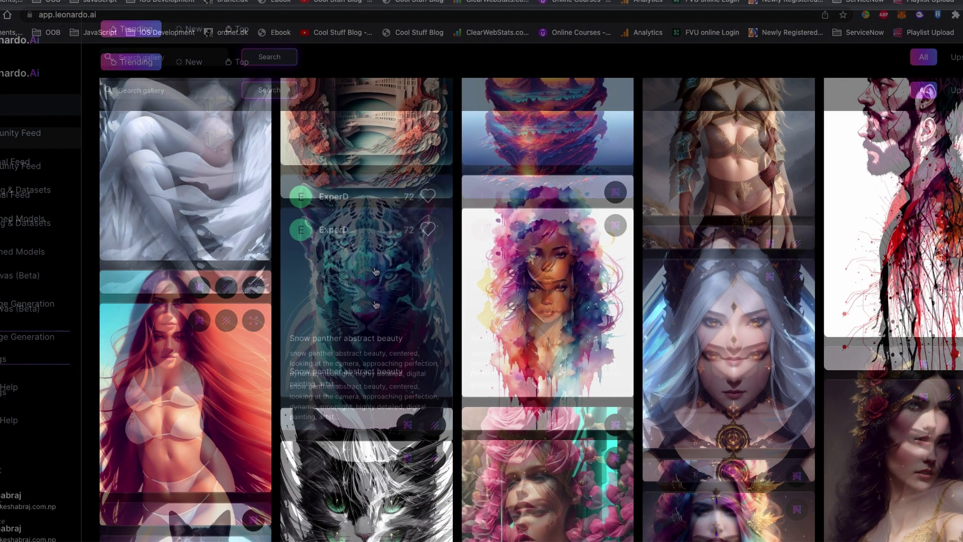
left_click(375, 247)
left_click(375, 246)
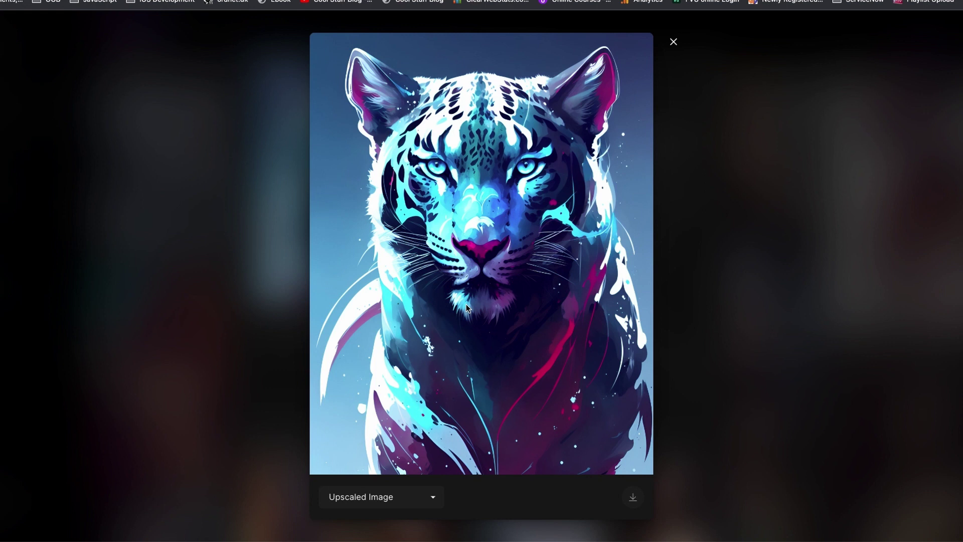
Step: Switch the panther image through Original, Upscaled Image 2 and No Background versions
left_click(428, 499)
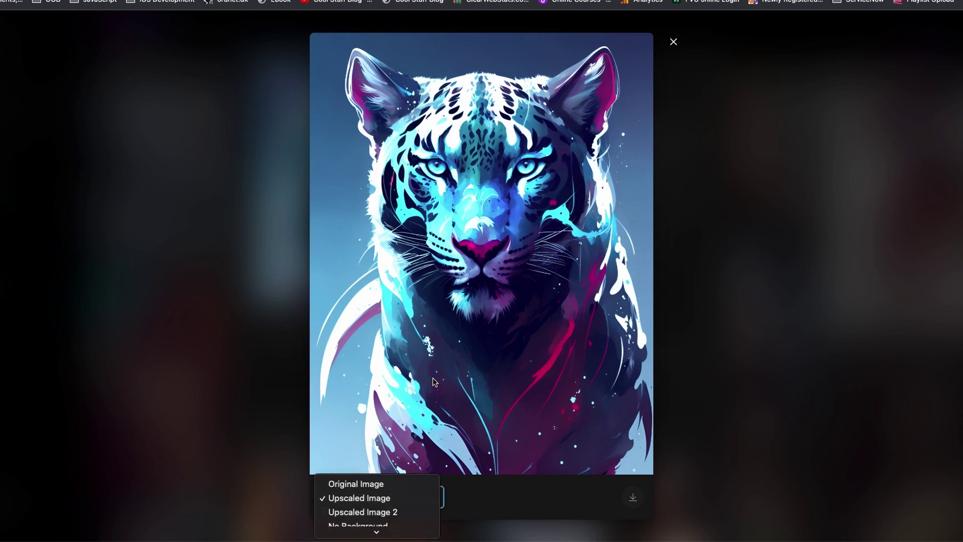
left_click(381, 484)
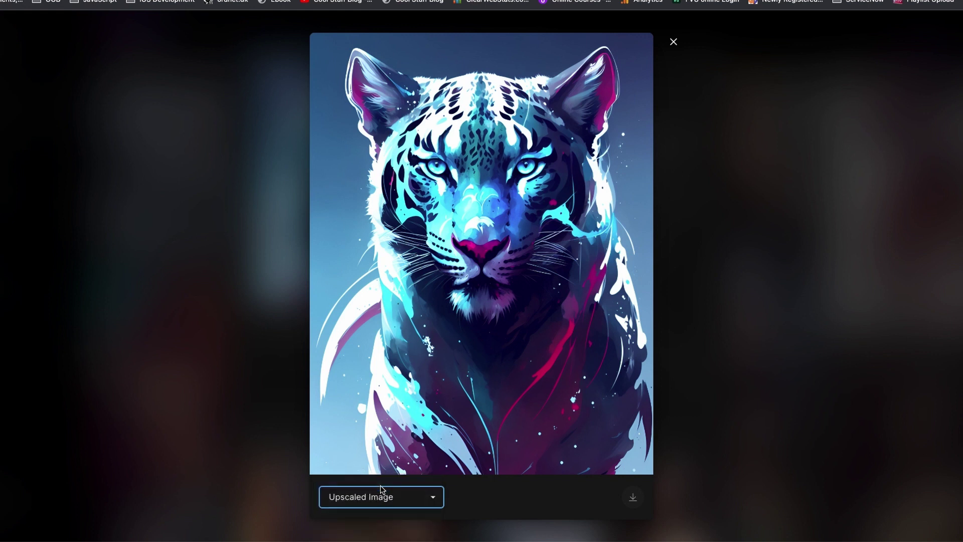
left_click(418, 502)
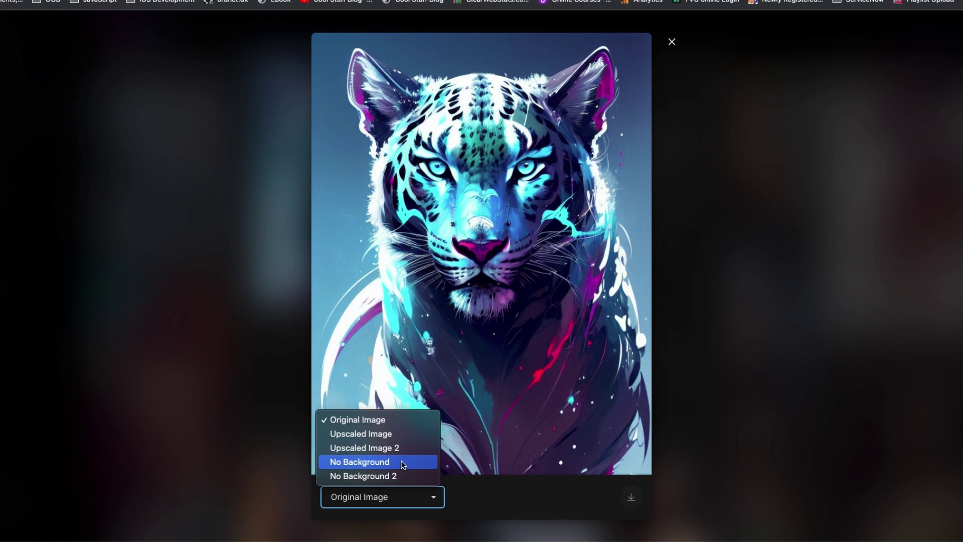
left_click(400, 448)
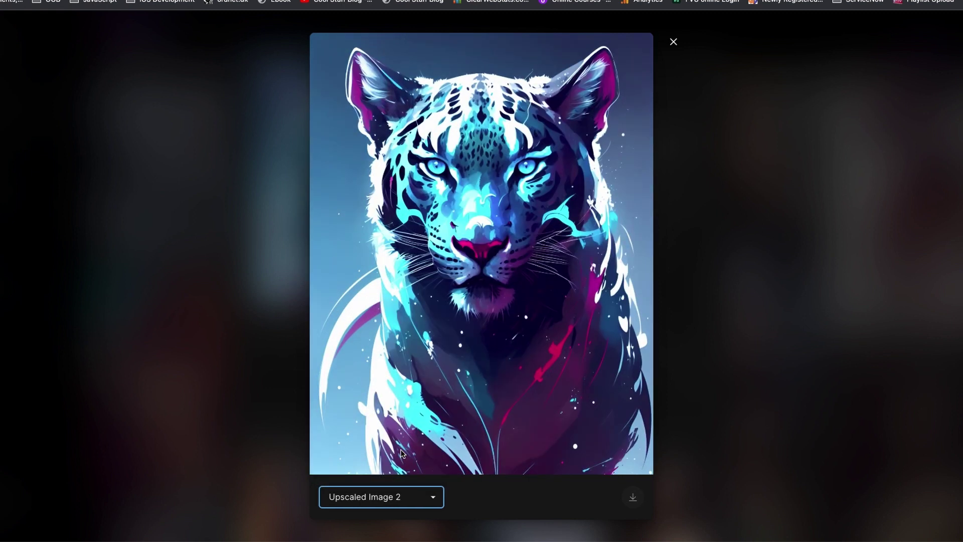
left_click(421, 503)
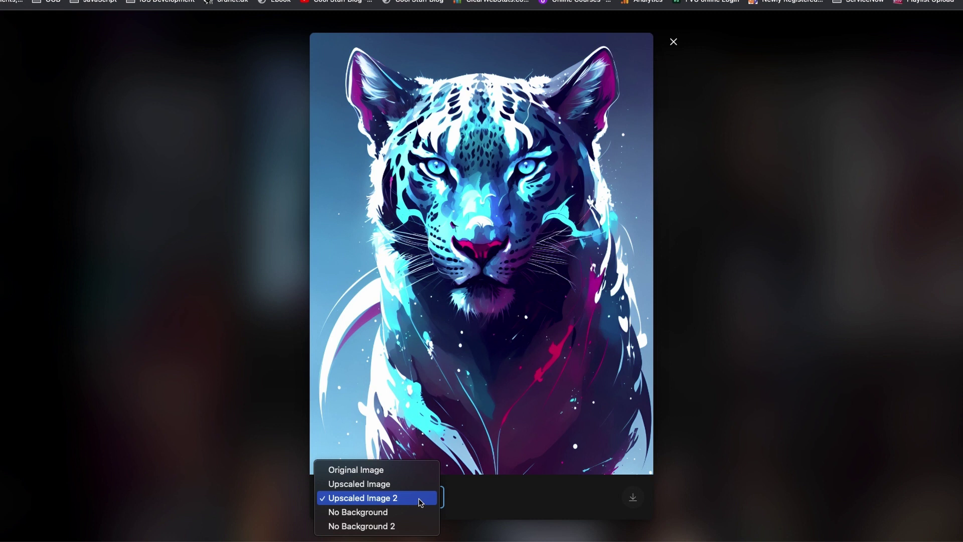
left_click(393, 513)
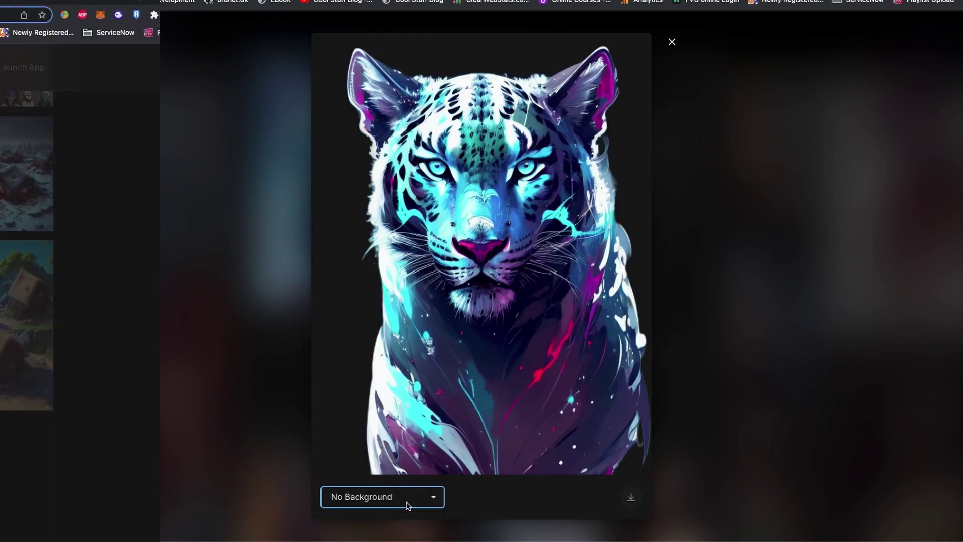
Step: Fill in the early-access form with a first name and corrected email address, then submit it
left_click(340, 67)
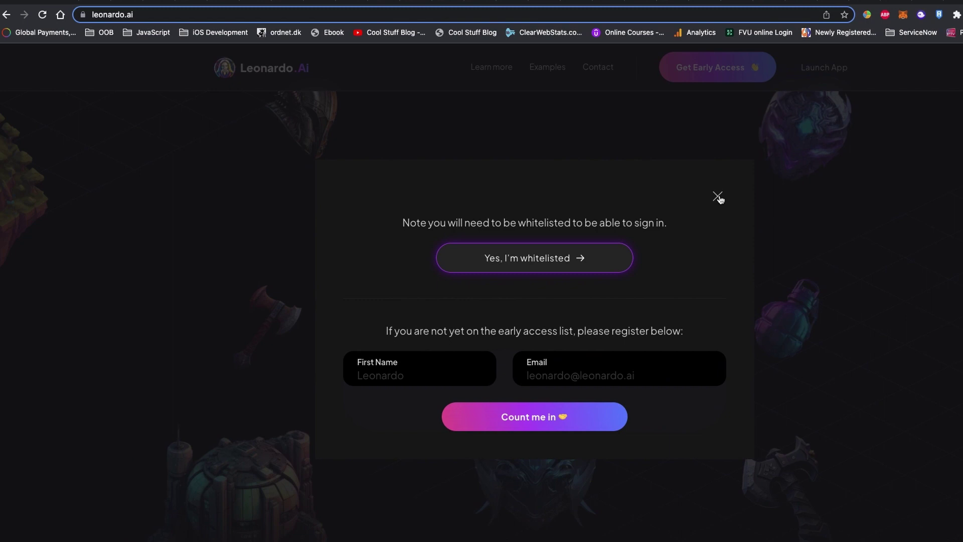
type("keshab")
left_click(569, 374)
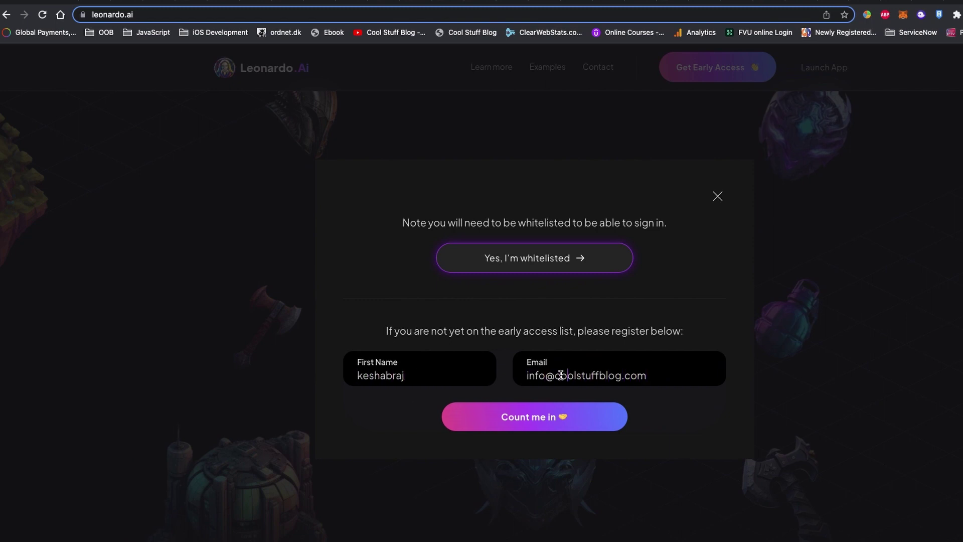
double_click(561, 375)
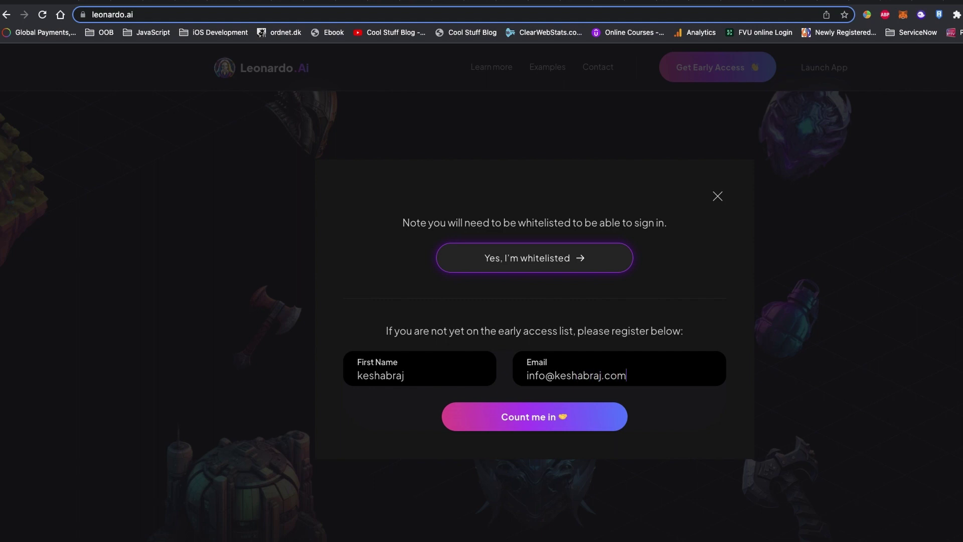
key("Return")
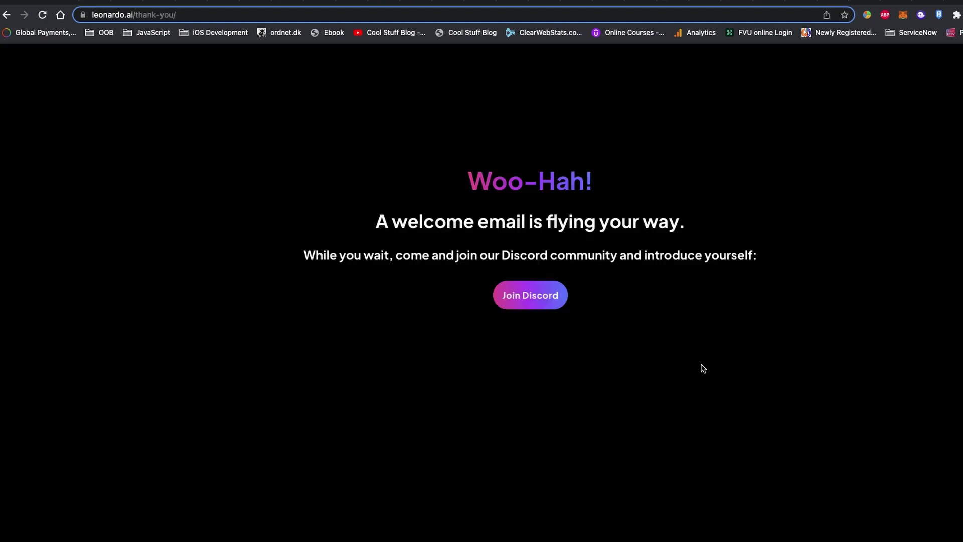
Step: Join the Leonardo.Ai Discord server and answer that the AI will be used for Art
left_click(539, 303)
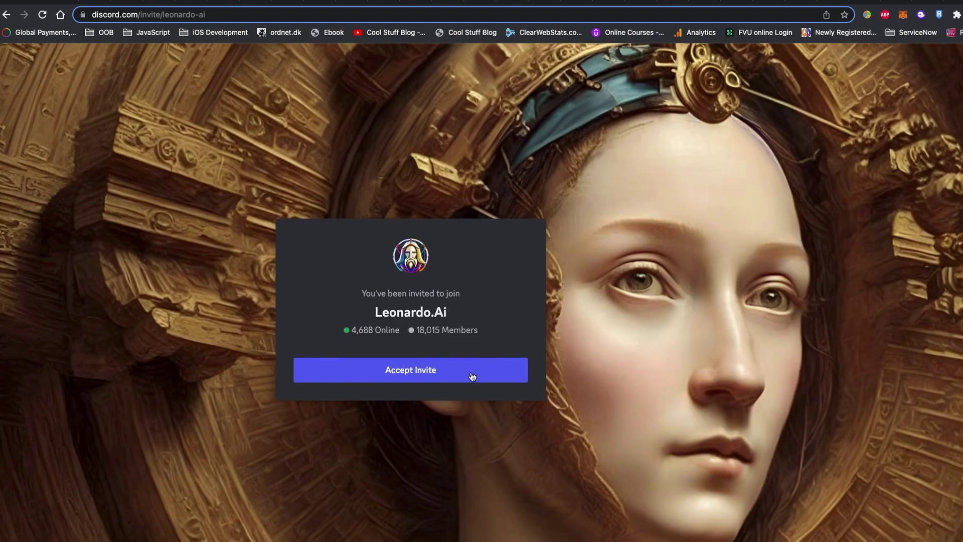
left_click(469, 374)
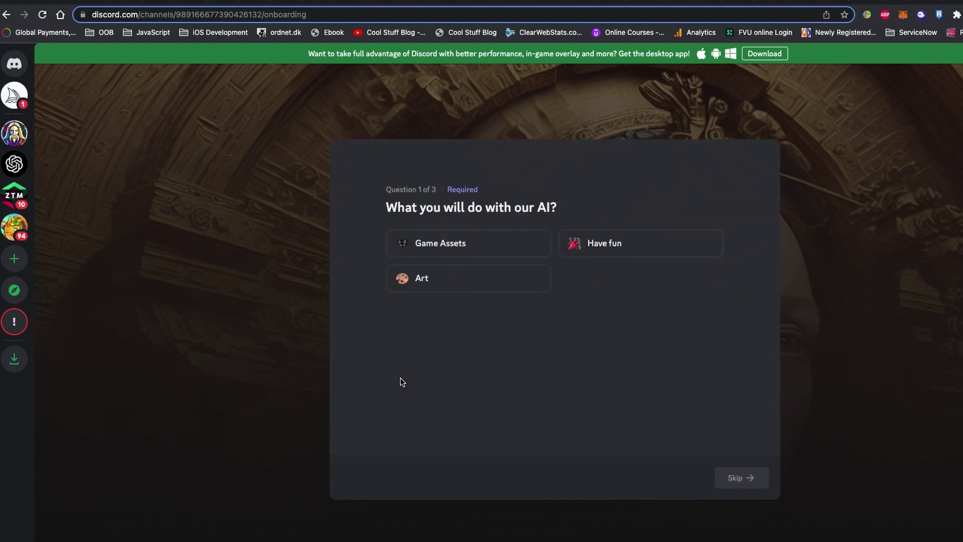
left_click(443, 286)
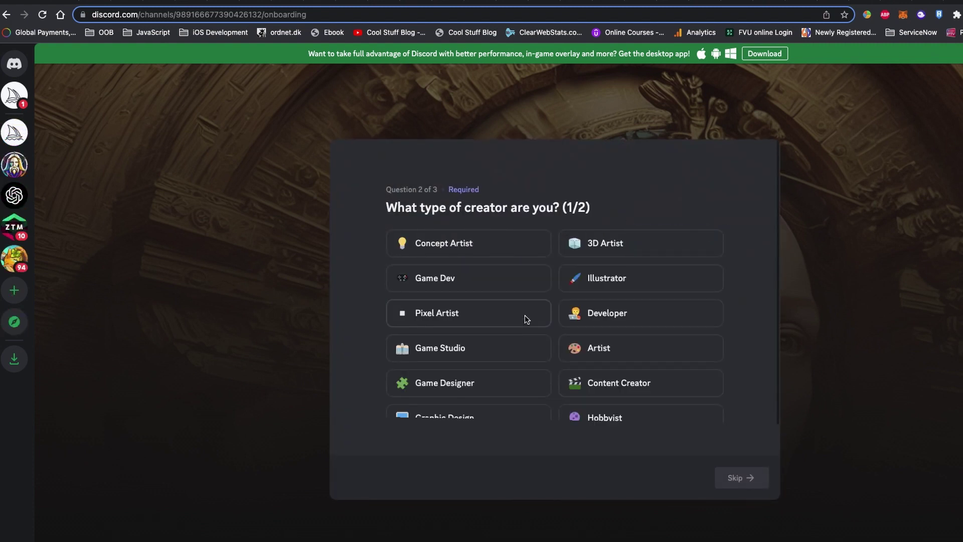
Step: Pick twelve creator types, from 3D Artist and Pixel Artist to Illustrator and Game Designer
left_click(638, 242)
left_click(443, 324)
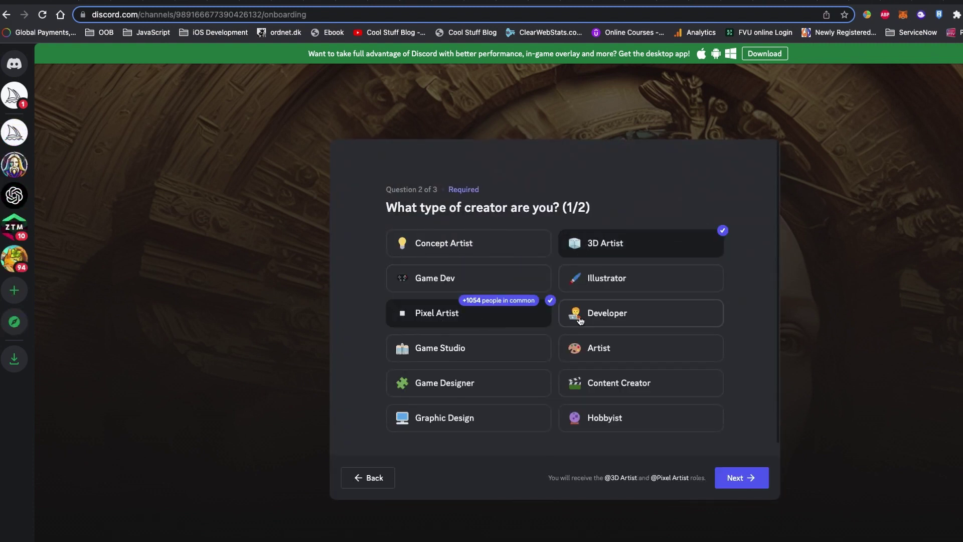
left_click(580, 317)
left_click(400, 355)
left_click(432, 417)
left_click(581, 383)
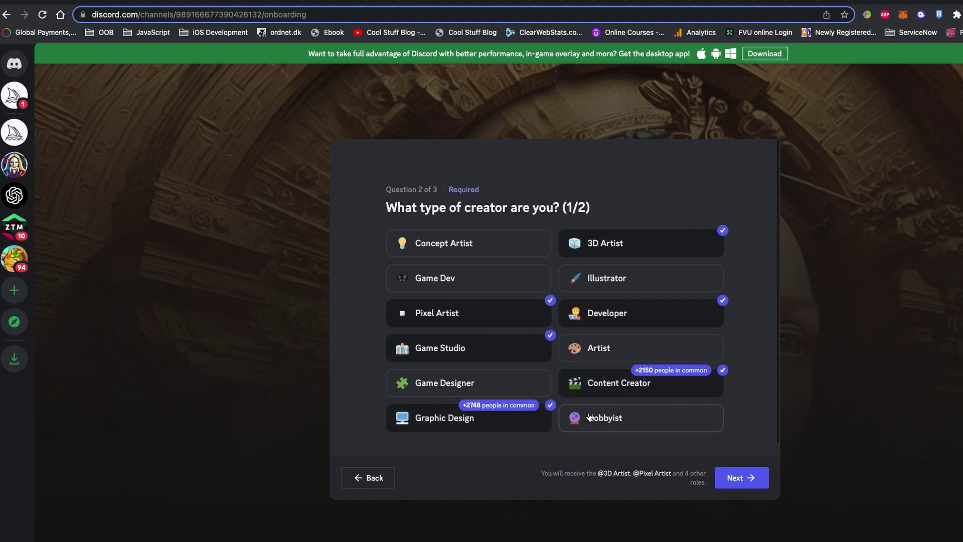
left_click(437, 243)
left_click(422, 280)
left_click(587, 278)
left_click(582, 418)
left_click(571, 355)
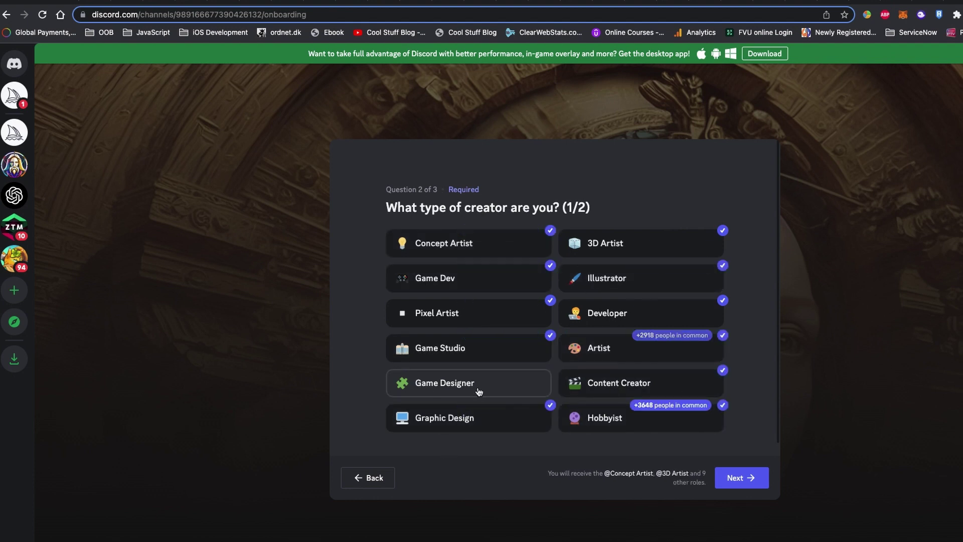
left_click(477, 387)
left_click(741, 477)
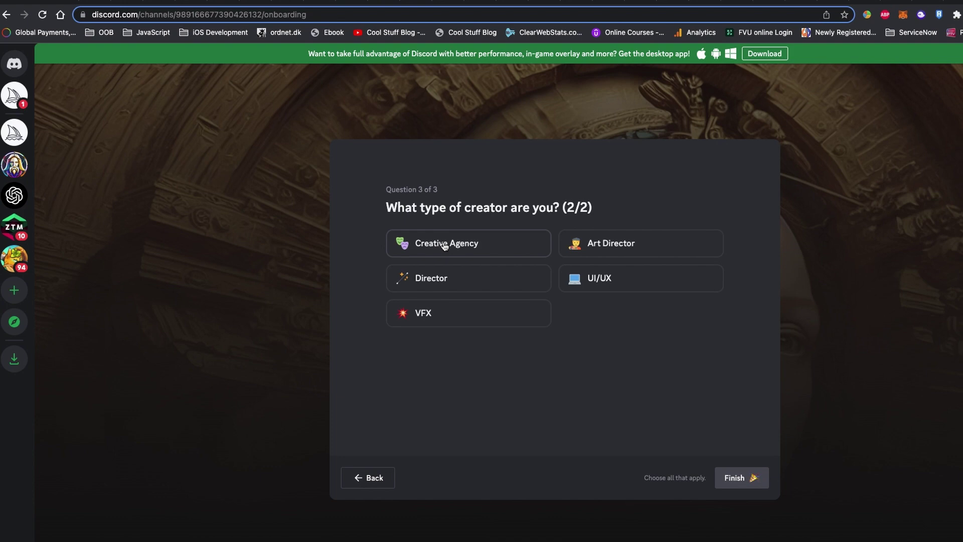
Step: Add Creative Agency, UI/UX, VFX and Art Director roles, then finish onboarding
left_click(497, 242)
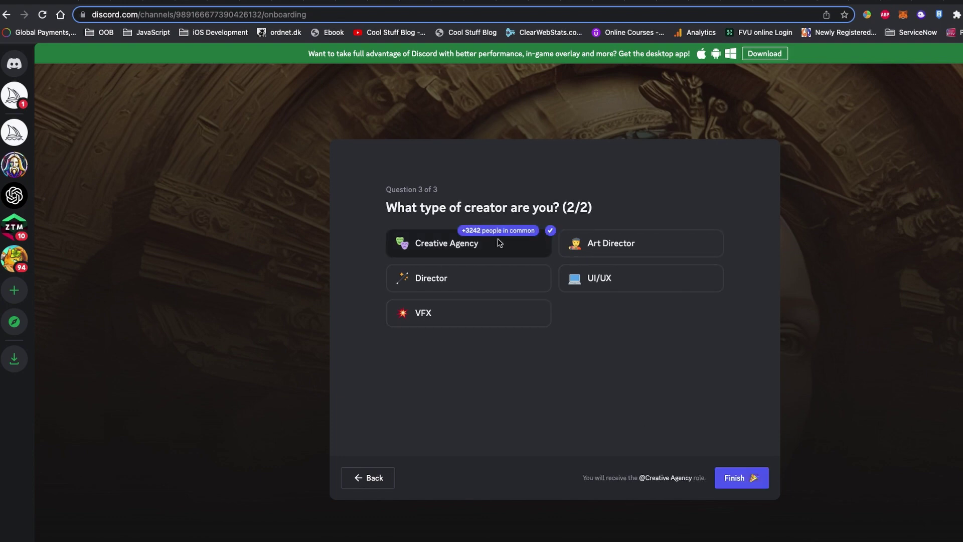
left_click(585, 285)
left_click(490, 317)
left_click(636, 244)
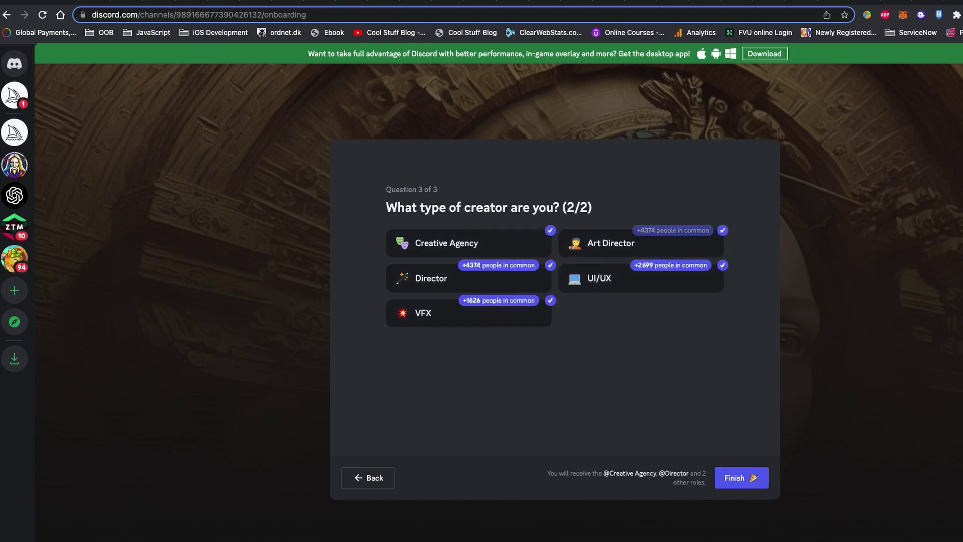
left_click(741, 478)
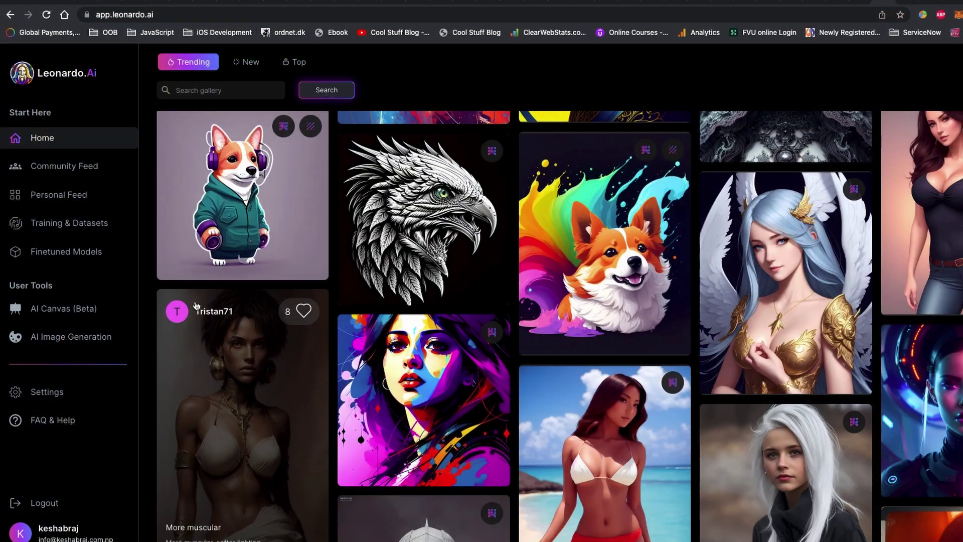
scroll(195, 306, "up", 10)
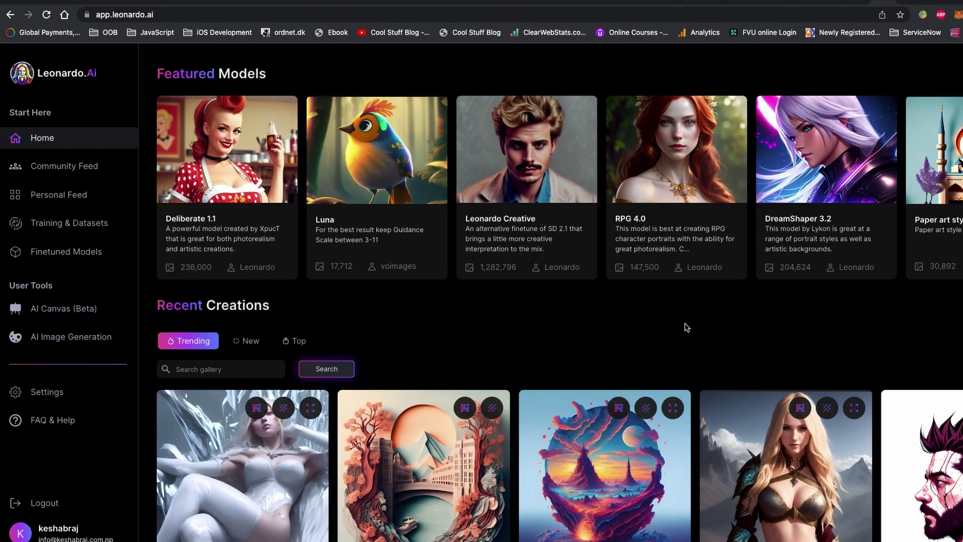
Step: Look at the Deliberate 1.1 model, then Luna and its owl image
left_click(242, 158)
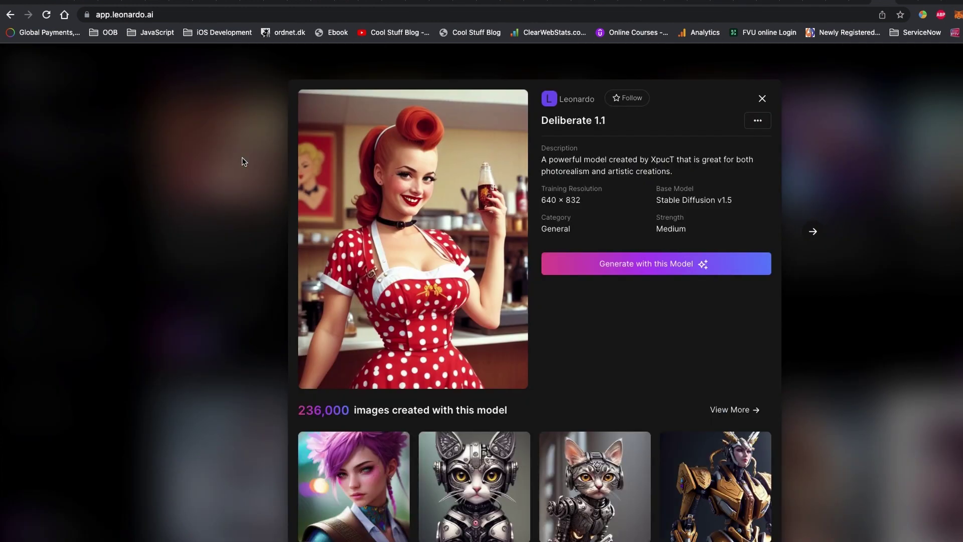
left_click(787, 107)
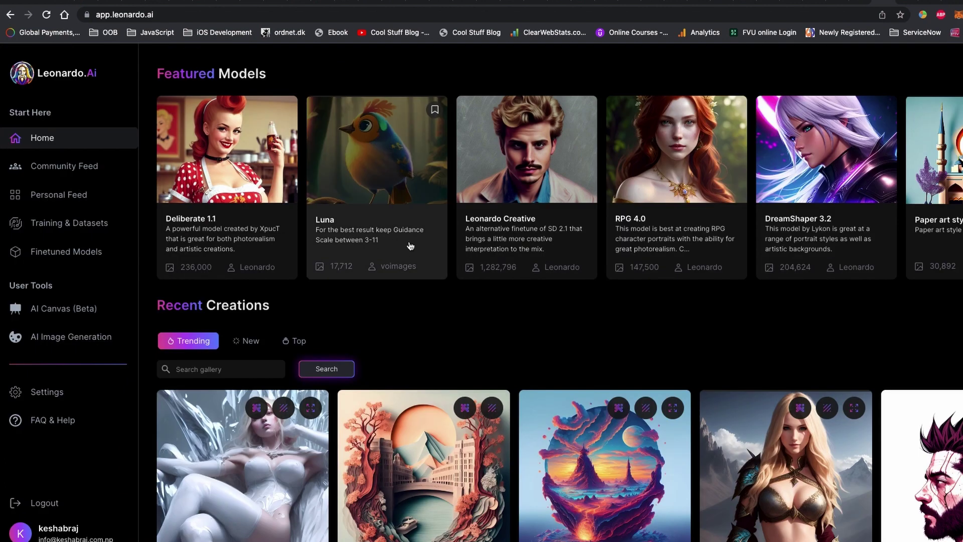
left_click(410, 246)
left_click(399, 183)
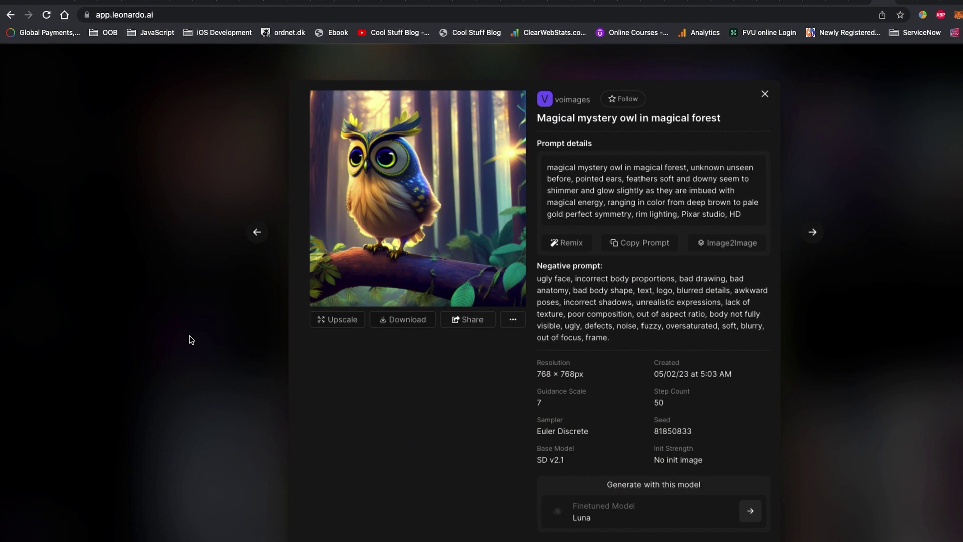
left_click(763, 96)
left_click(762, 98)
Step: Read the Leonardo Creative and RPG 4.0 model descriptions
left_click(487, 222)
scroll(487, 222, "down", 4)
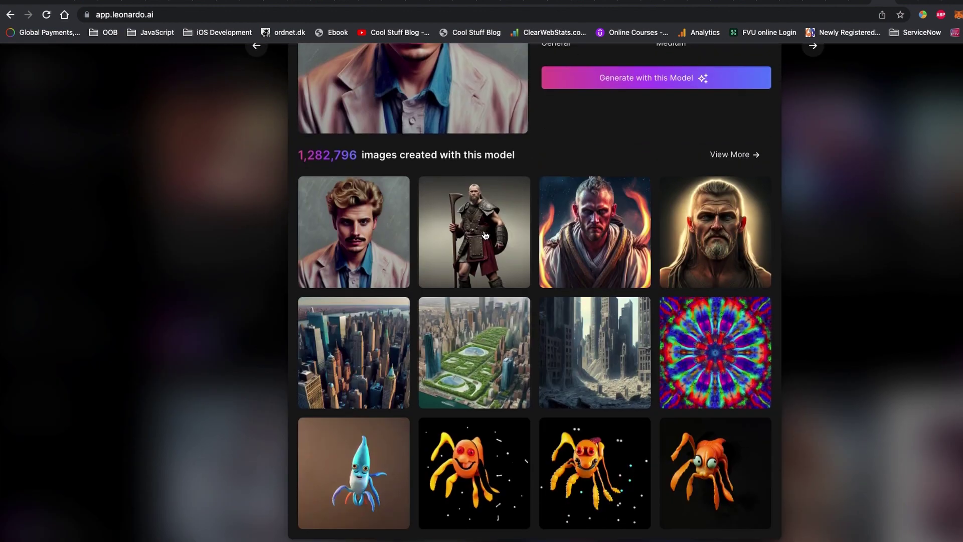
scroll(495, 203, "up", 4)
left_click_drag(645, 163, 709, 172)
left_click(700, 170)
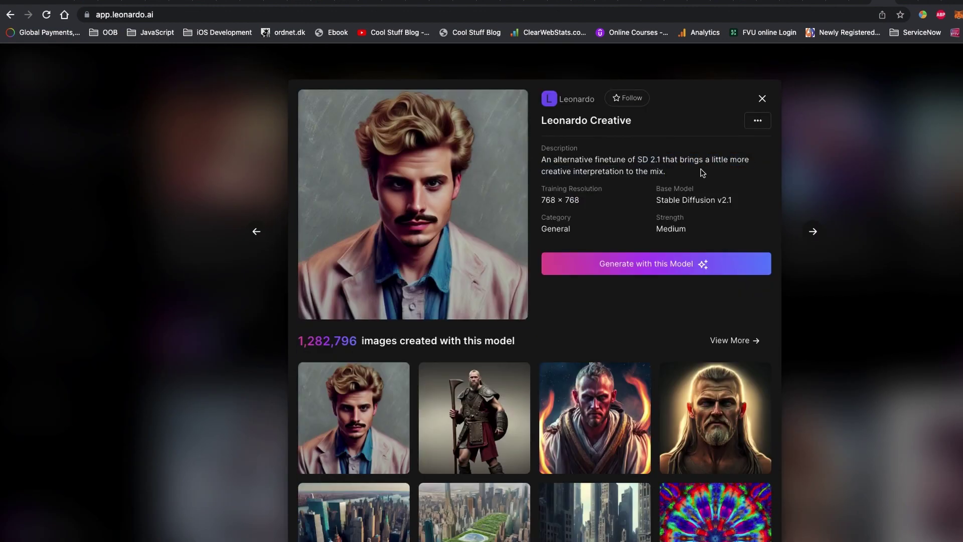
left_click(813, 231)
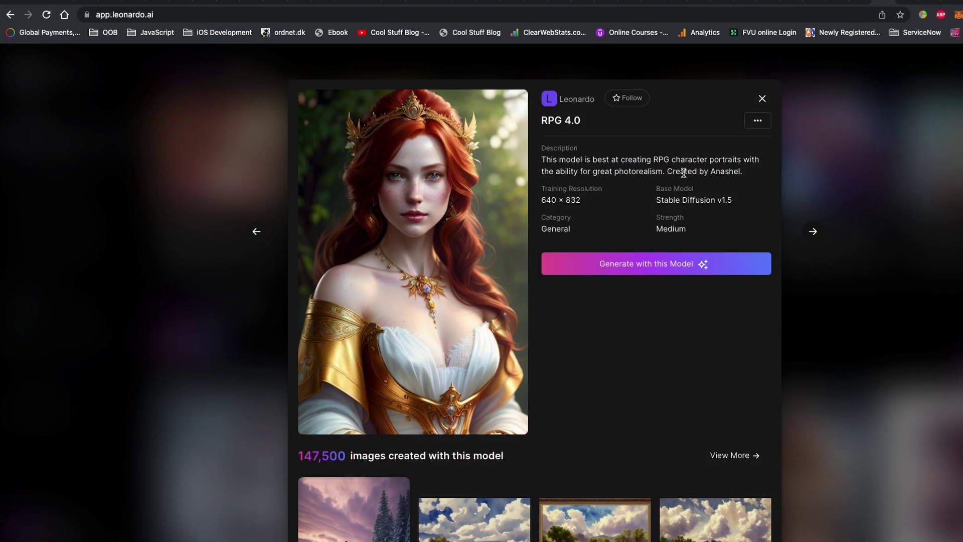
left_click_drag(621, 160, 711, 173)
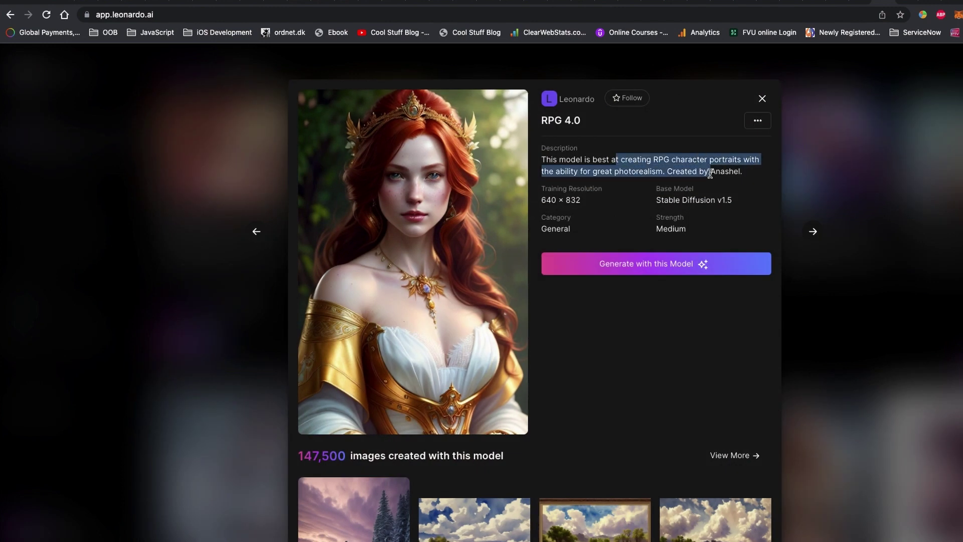
left_click(726, 172)
left_click(761, 98)
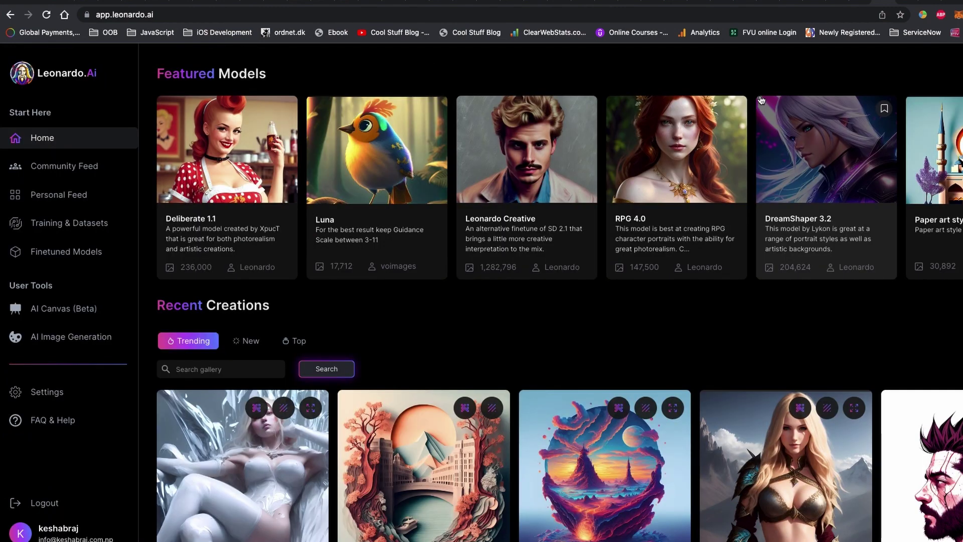
Step: Read DreamShaper 3.2's description and its cherry blossom landscape image's prompt
left_click(762, 101)
left_click_drag(641, 159, 728, 171)
left_click(658, 174)
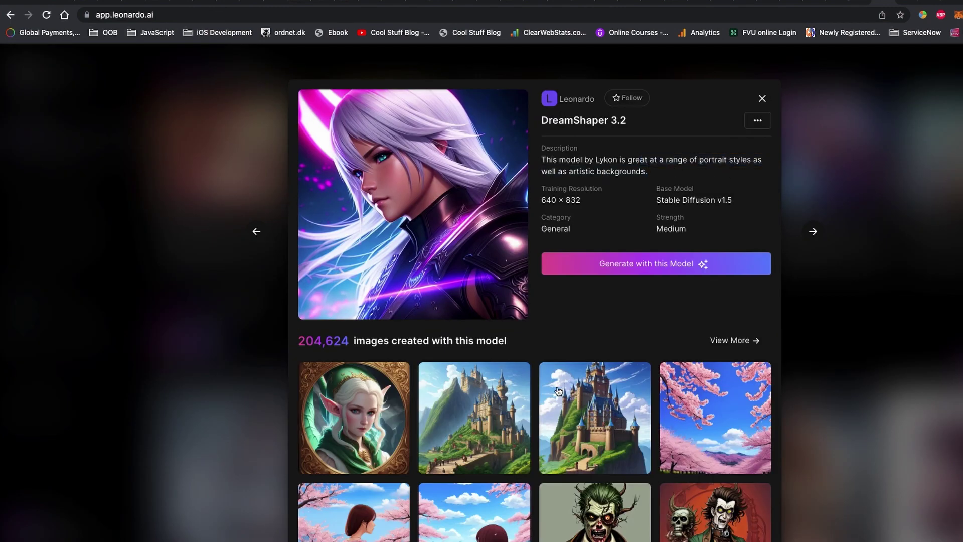
left_click(457, 367)
left_click_drag(572, 166, 779, 112)
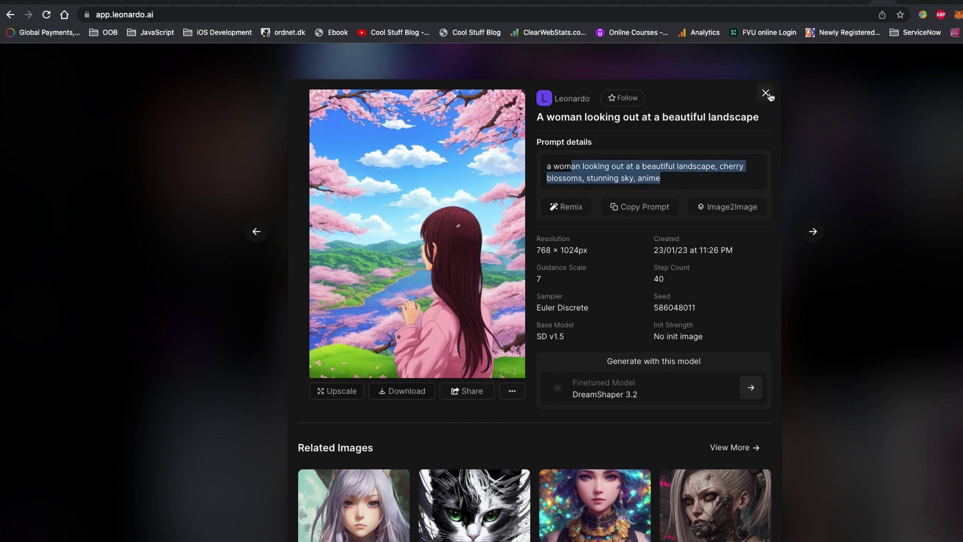
left_click(766, 94)
left_click(765, 94)
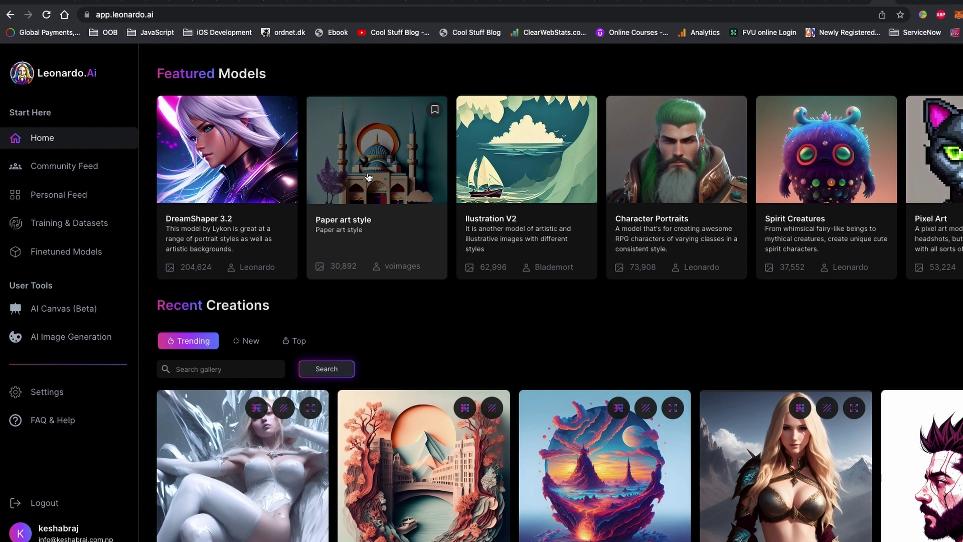
Step: Read the Character Portraits, Spirit Creatures and Pixel Art model descriptions
left_click(684, 172)
triple_click(696, 201)
double_click(688, 188)
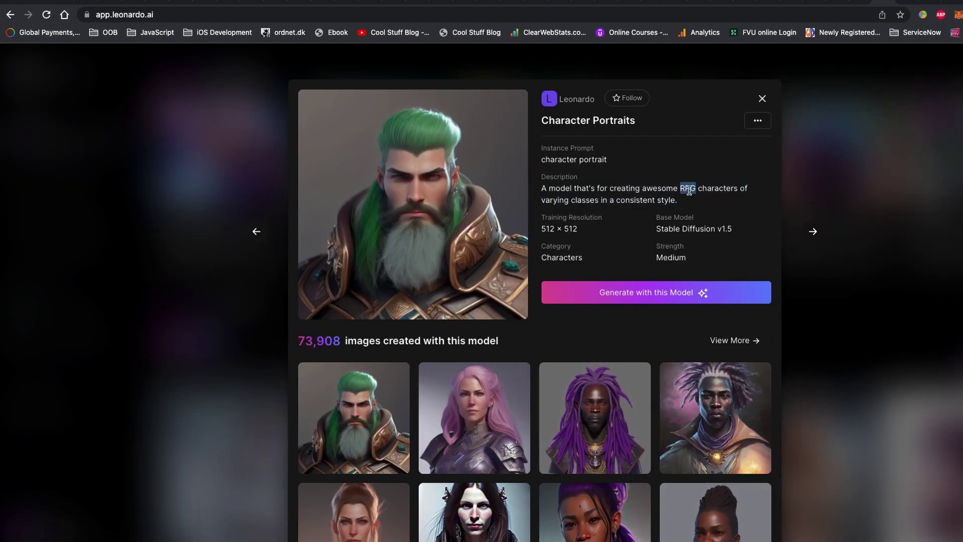
left_click(813, 232)
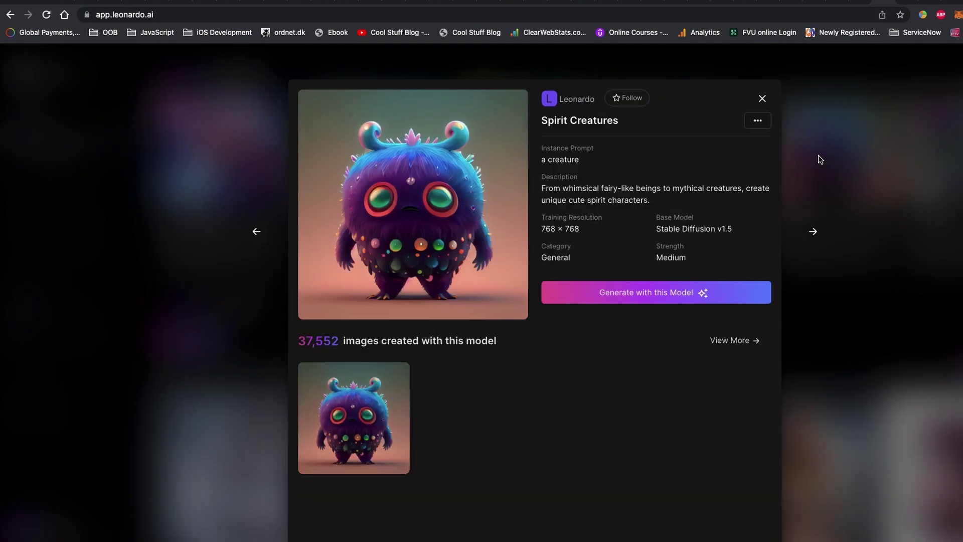
scroll(702, 226, "down", 4)
scroll(702, 225, "up", 4)
triple_click(652, 195)
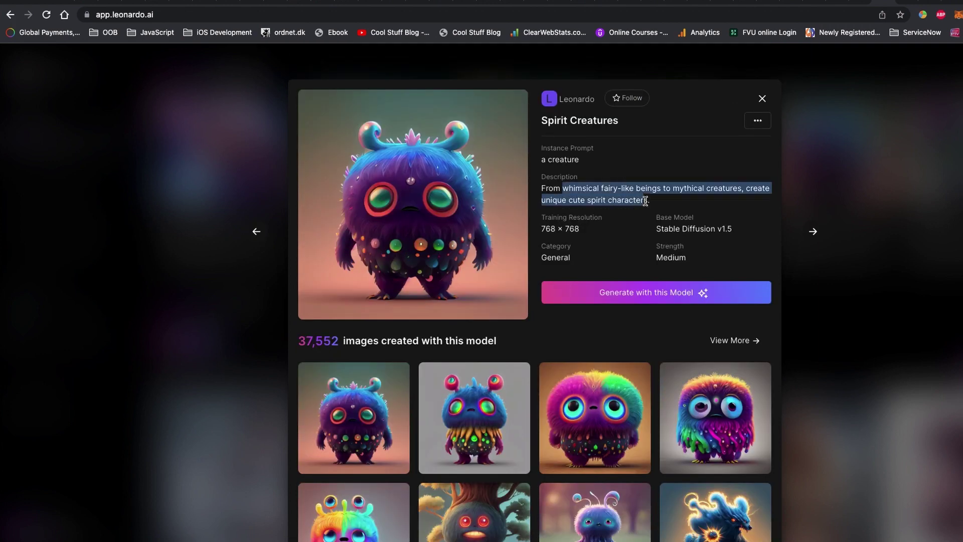
left_click(659, 204)
key("Right")
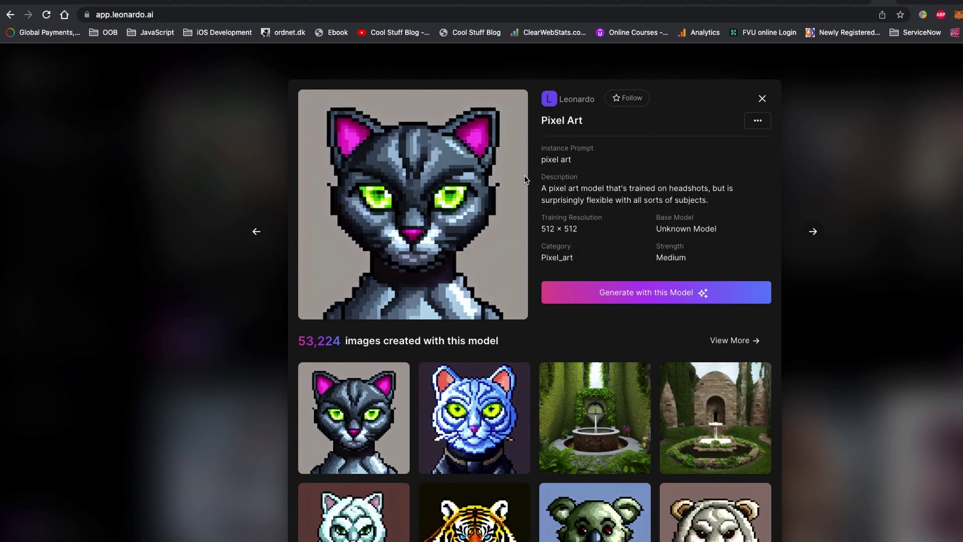
left_click(760, 100)
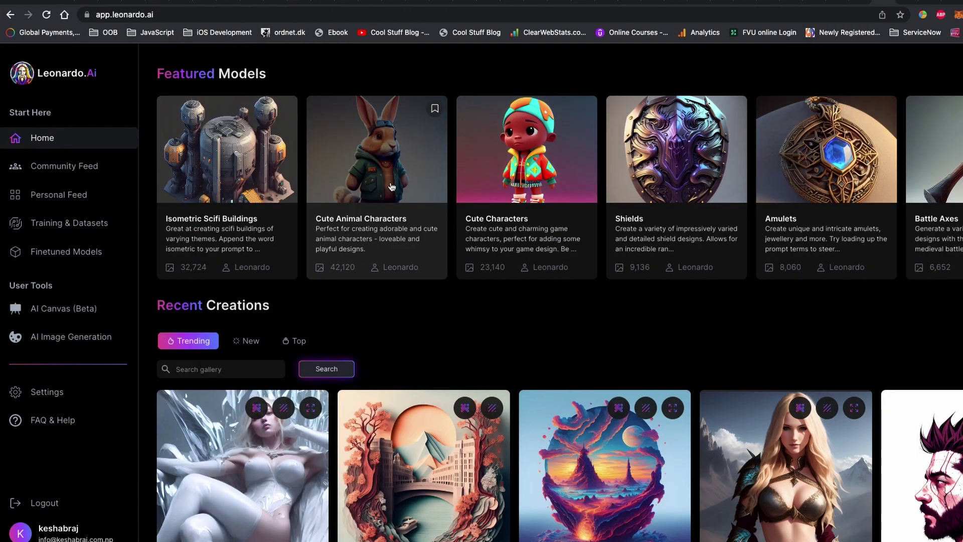
Step: Check Leonardo Creative's SD 2.1 base model and Medium strength, then start generating with it
left_click(872, 156)
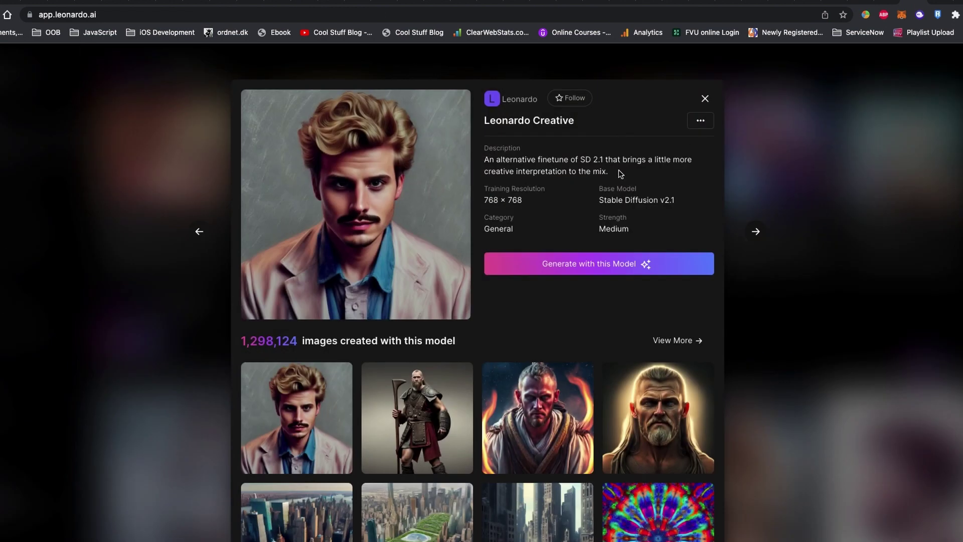
left_click_drag(501, 155, 605, 159)
triple_click(624, 199)
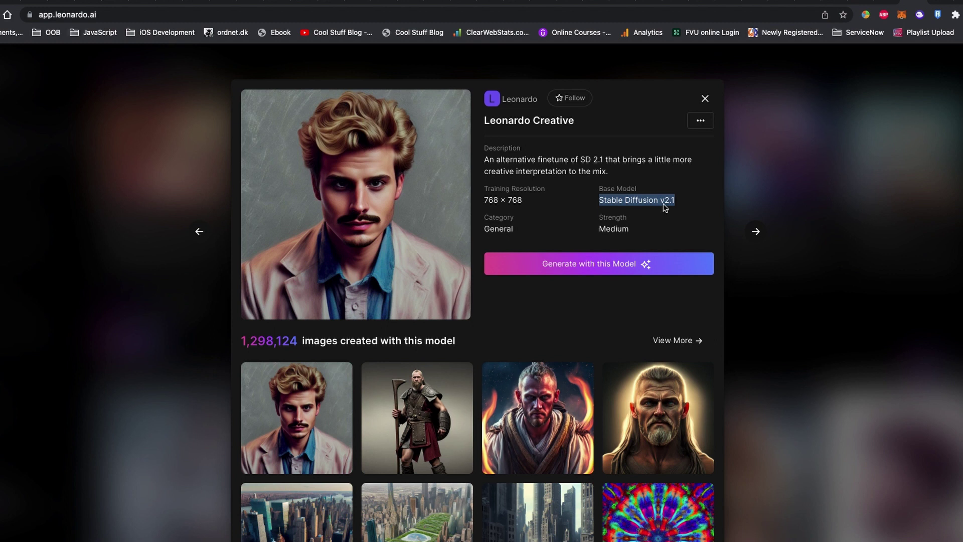
double_click(642, 221)
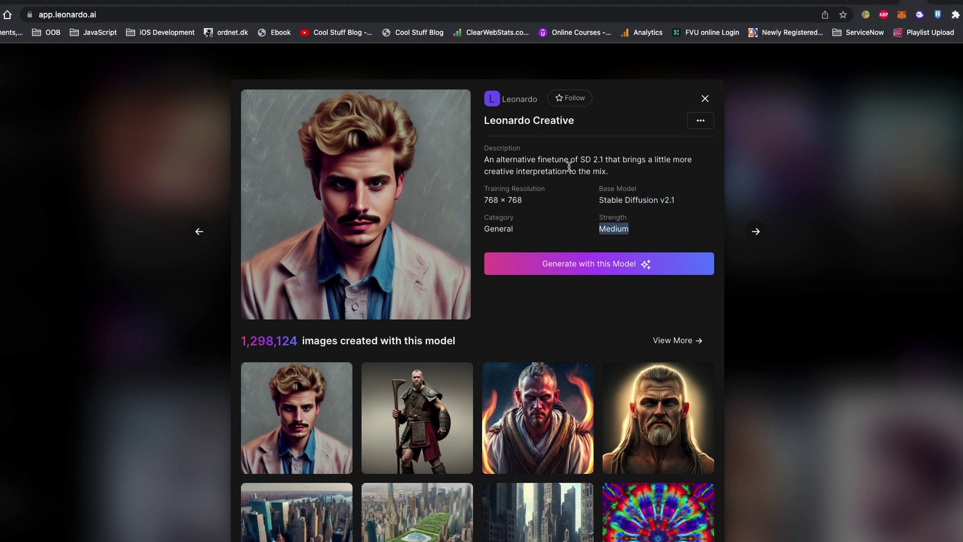
triple_click(551, 158)
left_click(650, 202)
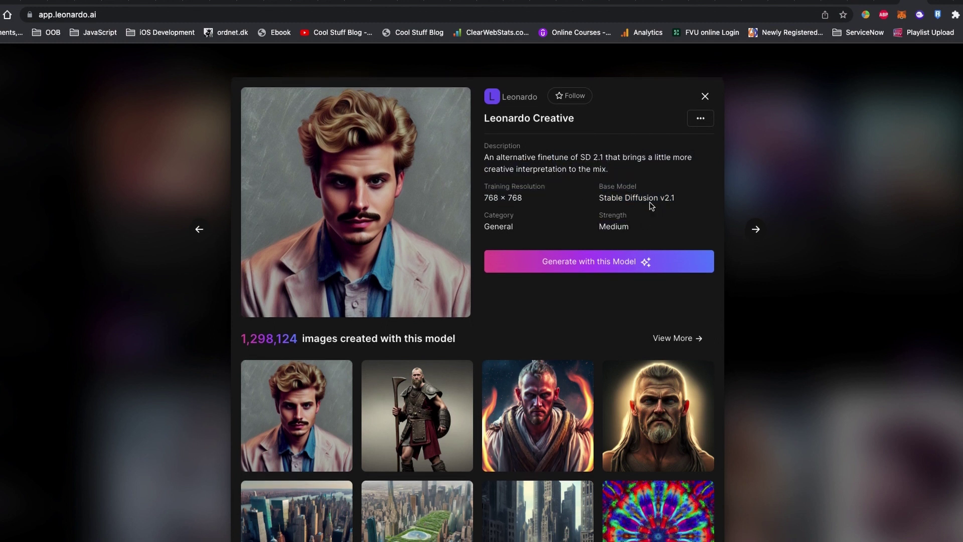
triple_click(650, 202)
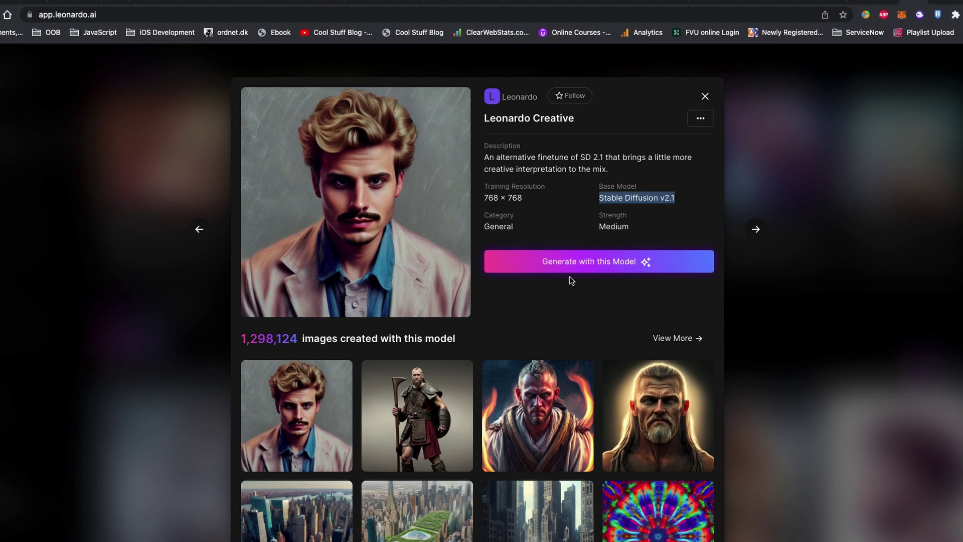
left_click(587, 272)
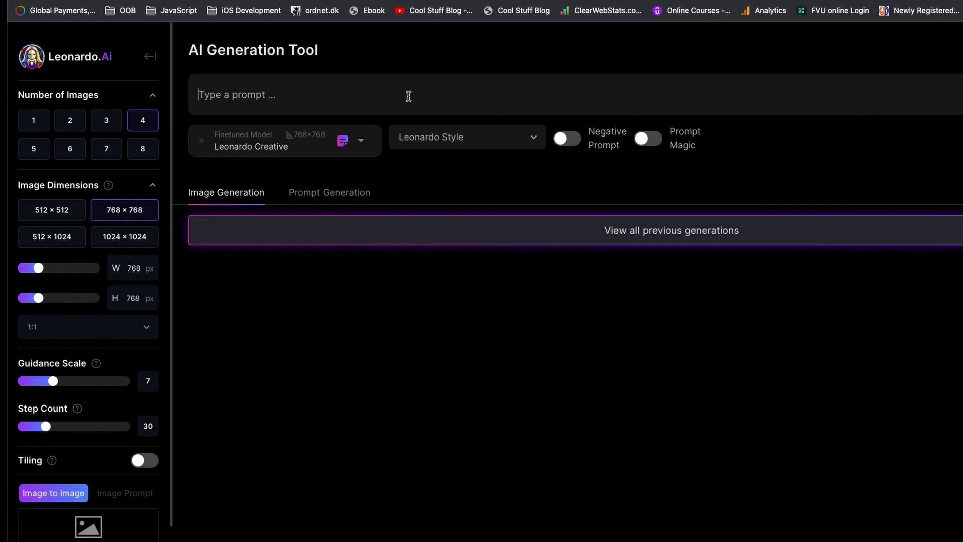
Step: Compare the aspect ratio options, briefly switching to 16:9
left_click(408, 96)
left_click(87, 333)
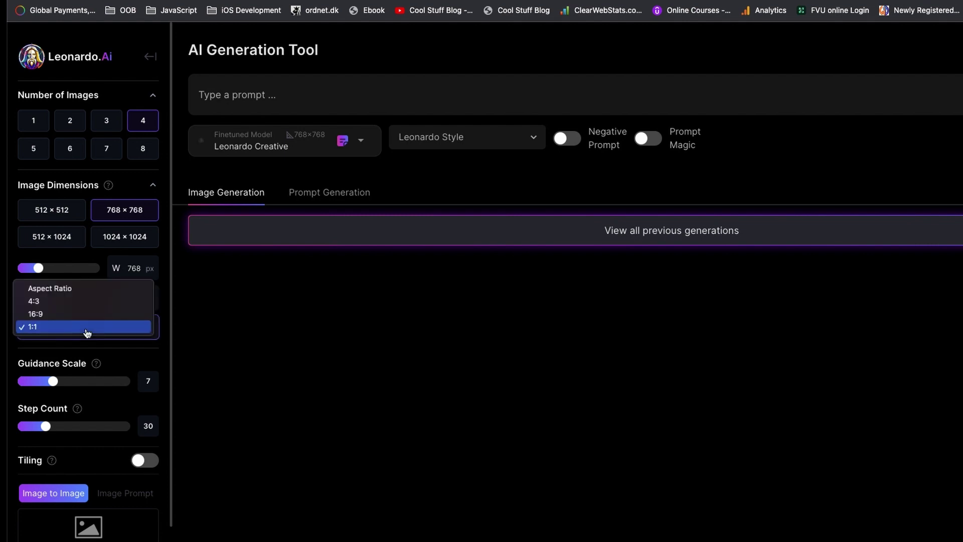
left_click(87, 327)
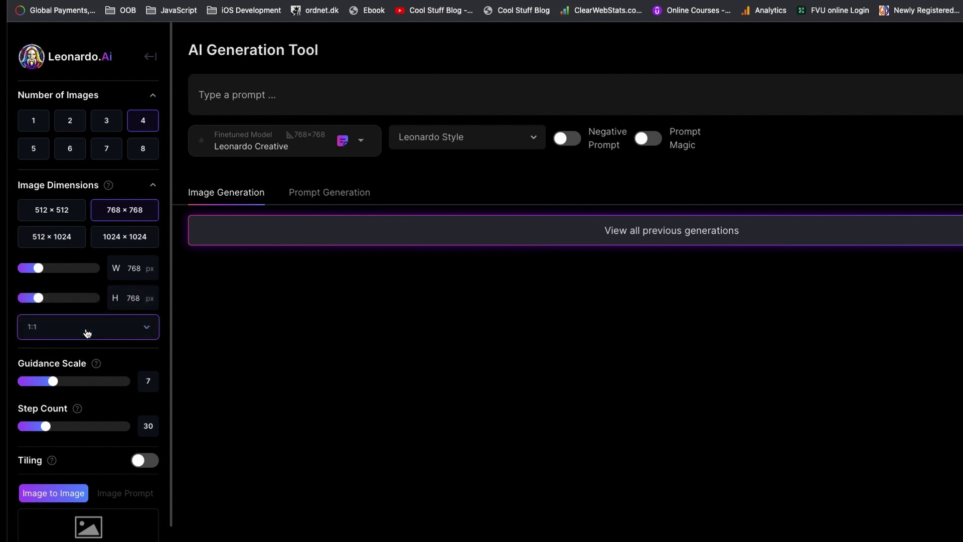
scroll(99, 340, "down", 3)
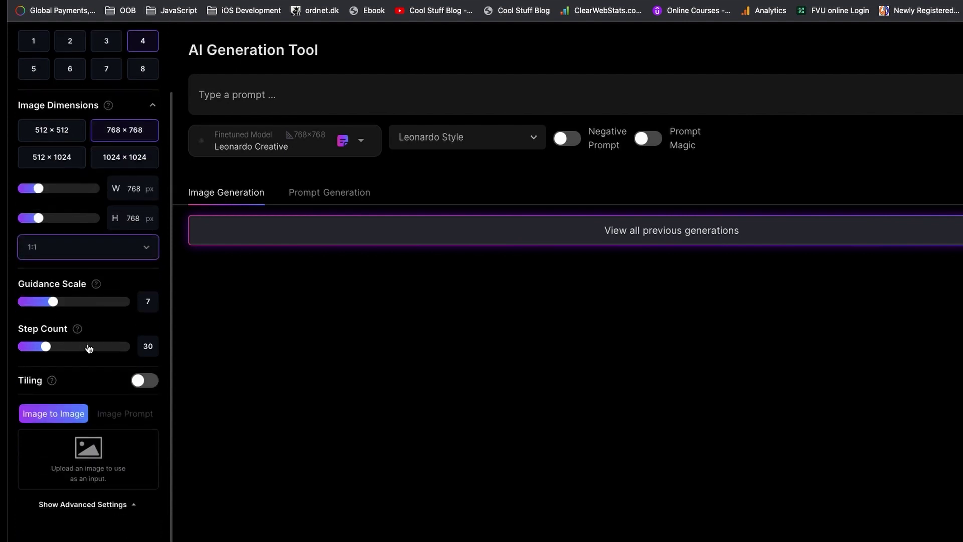
left_click(90, 249)
left_click(91, 238)
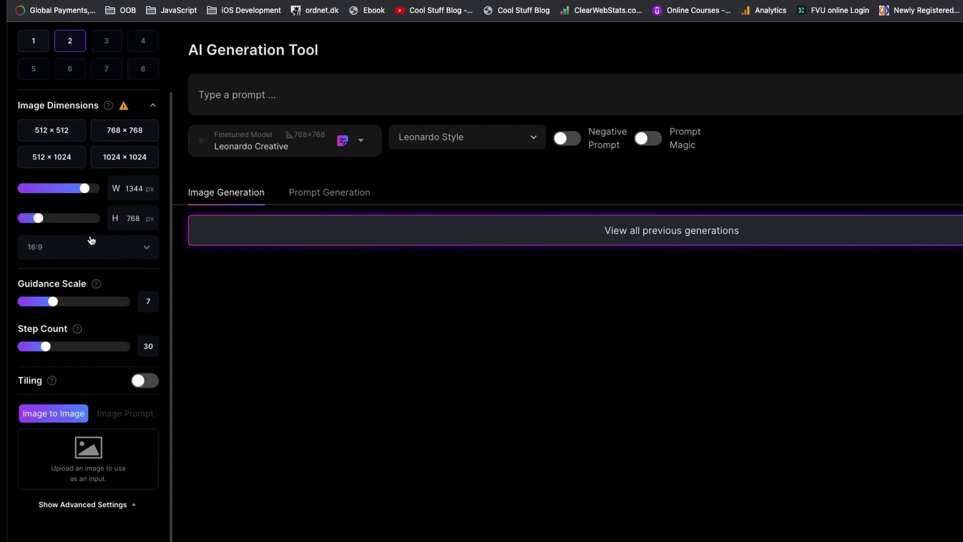
scroll(83, 161, "up", 3)
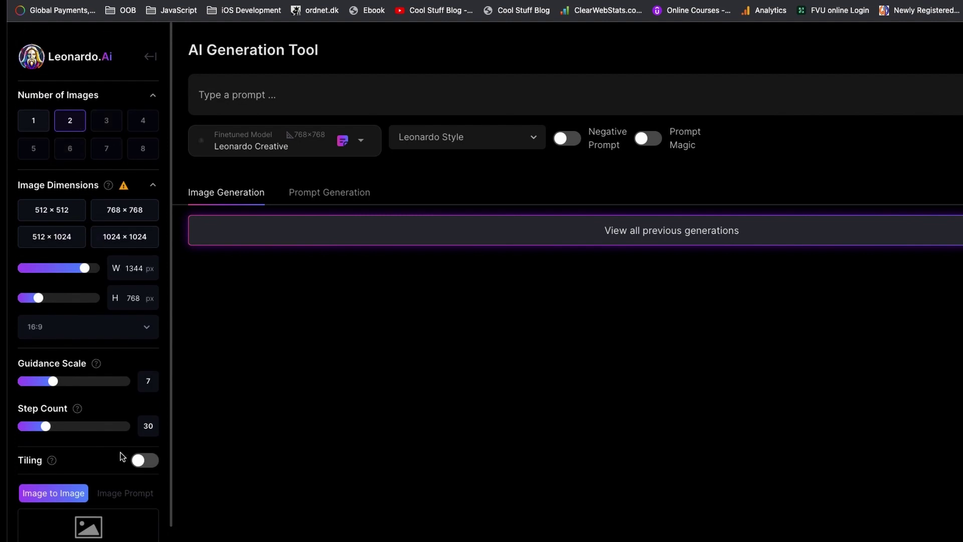
Step: Settle on a 1:1 square aspect ratio with four images per generation
left_click(97, 328)
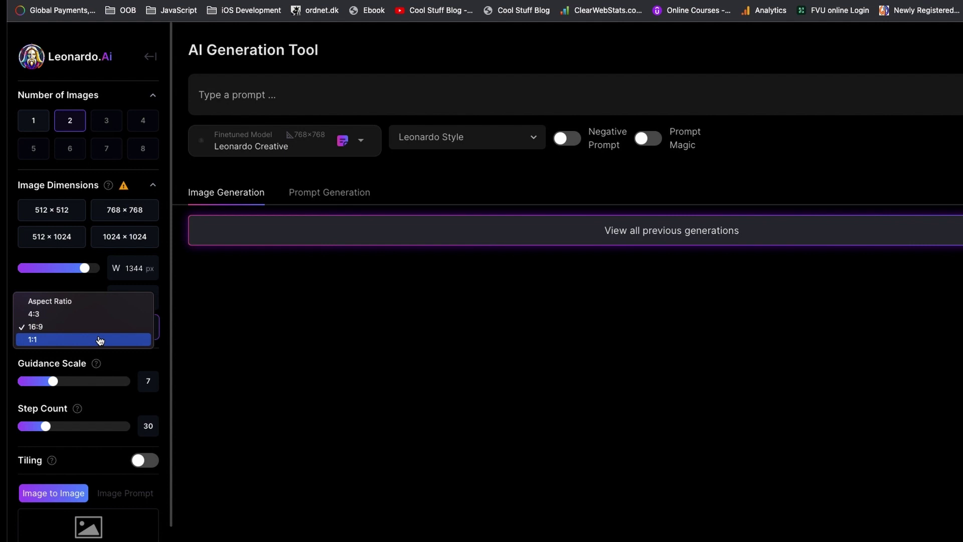
left_click(100, 340)
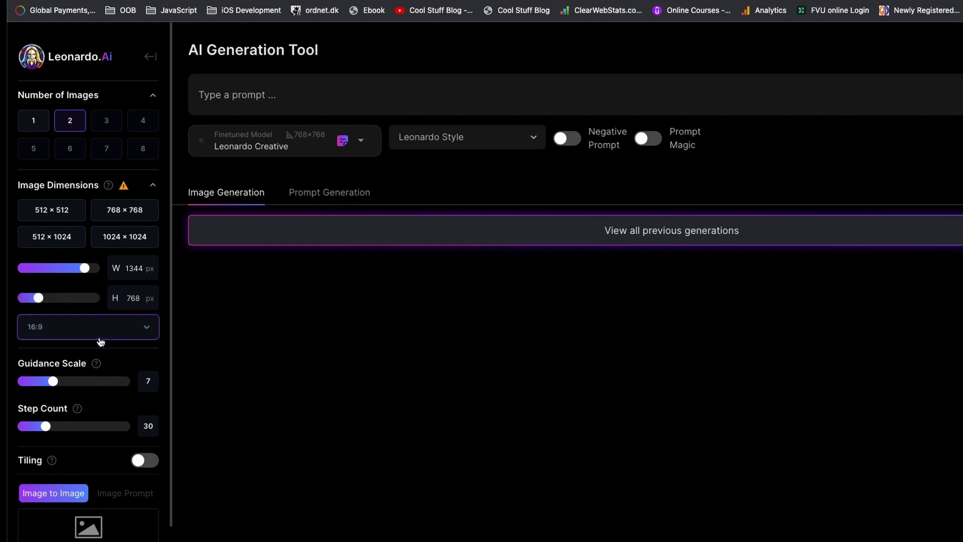
left_click(146, 126)
scroll(100, 210, "down", 2)
left_click(90, 246)
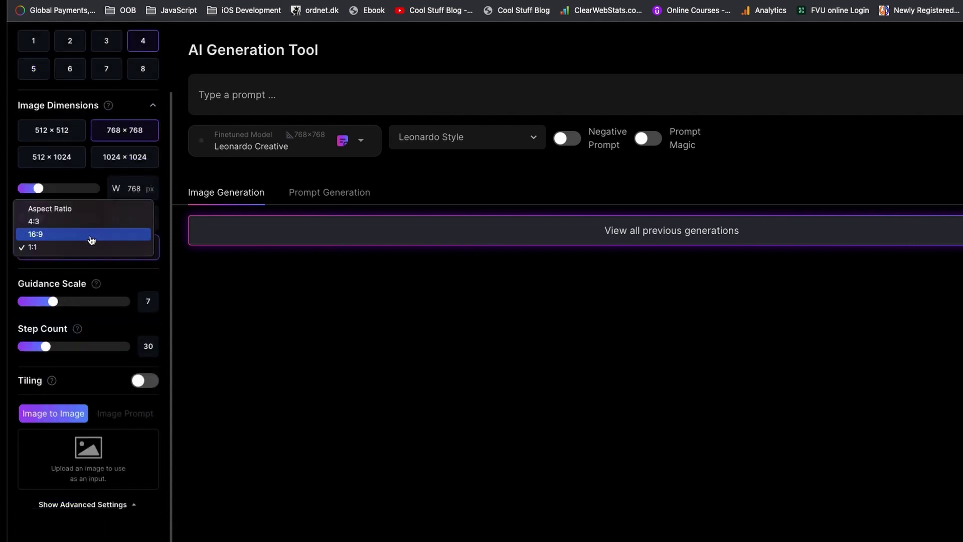
left_click(92, 239)
scroll(89, 198, "up", 2)
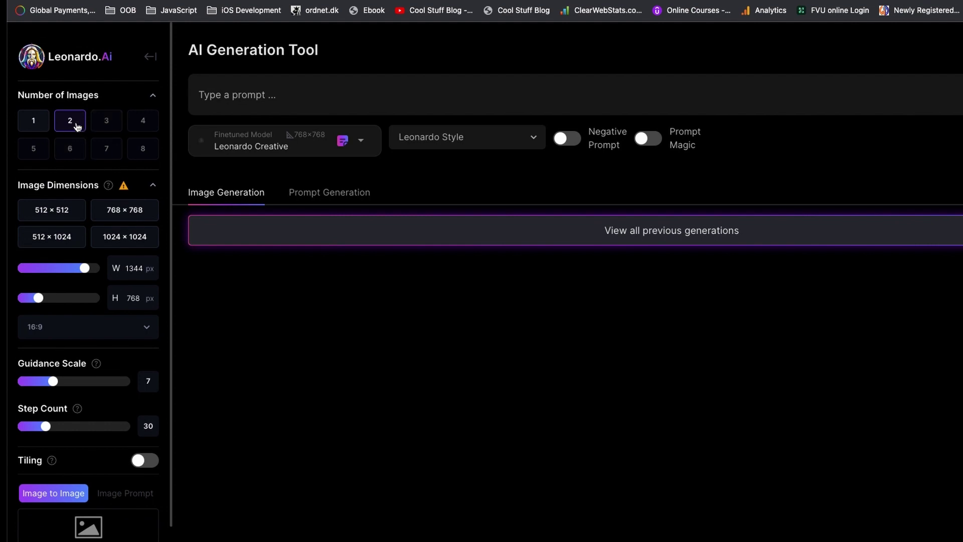
left_click(97, 327)
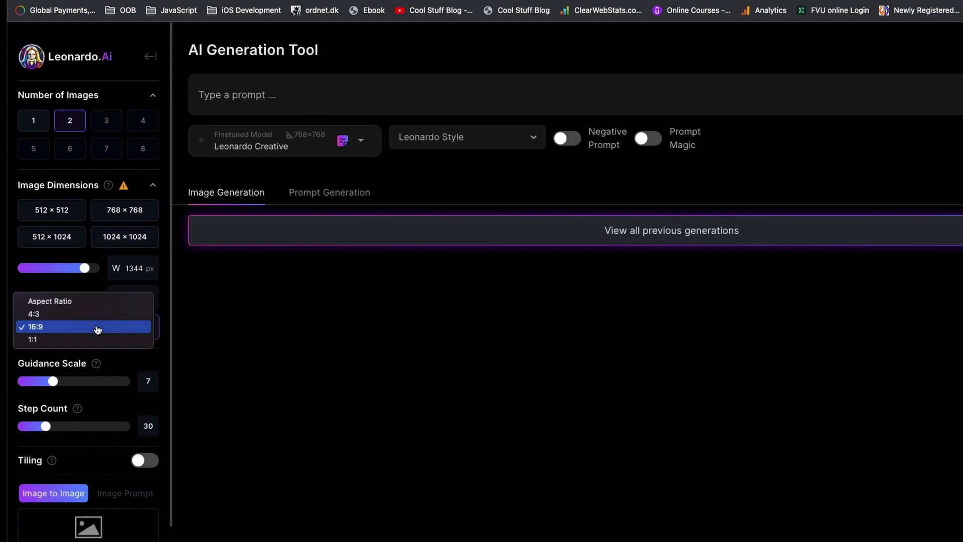
left_click(100, 339)
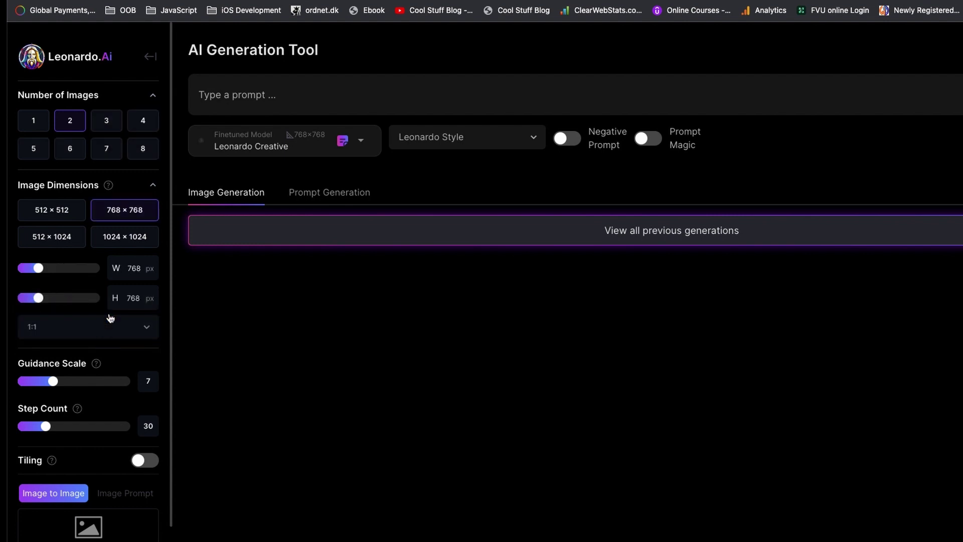
left_click(147, 126)
scroll(22, 329, "down", 2)
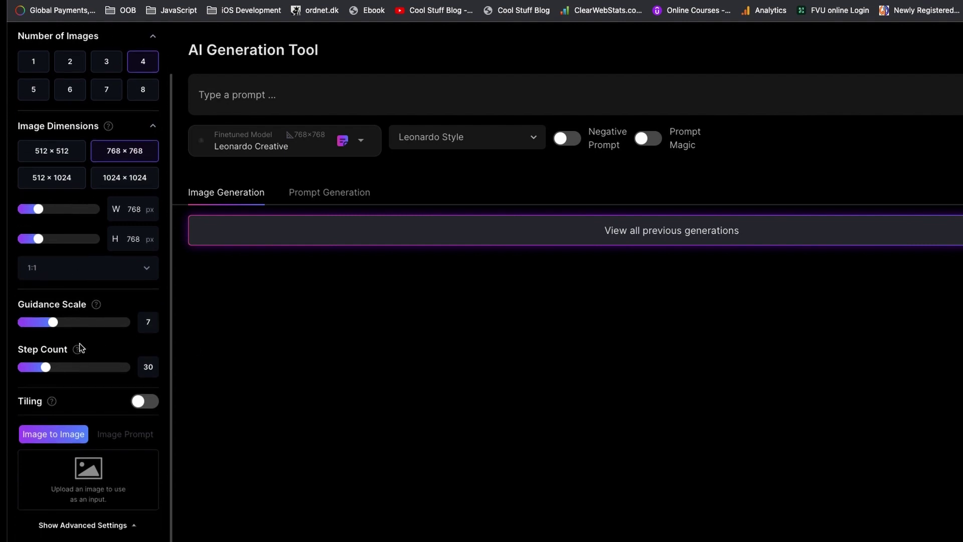
mouse_move(95, 305)
mouse_move(79, 349)
scroll(124, 373, "down", 1)
left_click(142, 384)
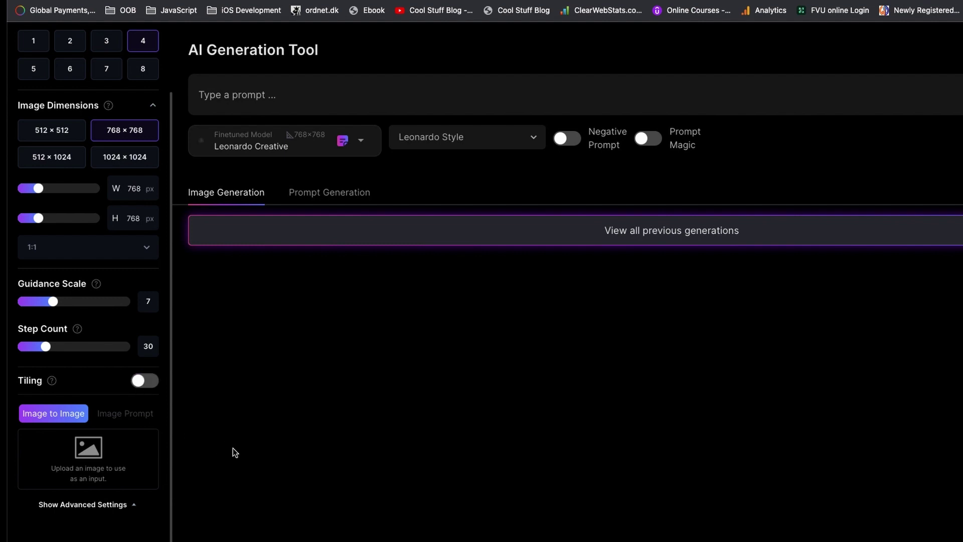
Step: Upload IMG_5165 as the Image to Image input, switching output to 768 × 1024
left_click(97, 454)
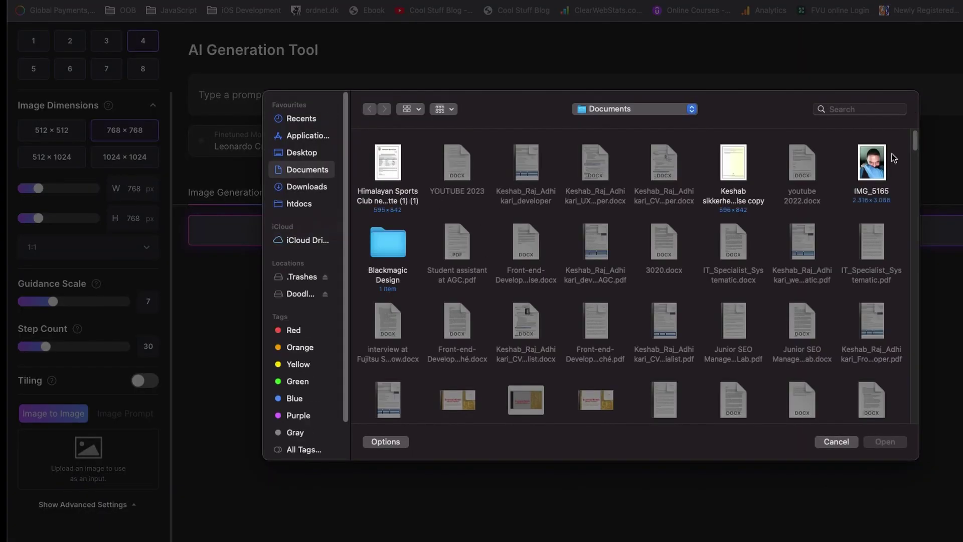
left_click(883, 169)
left_click(890, 442)
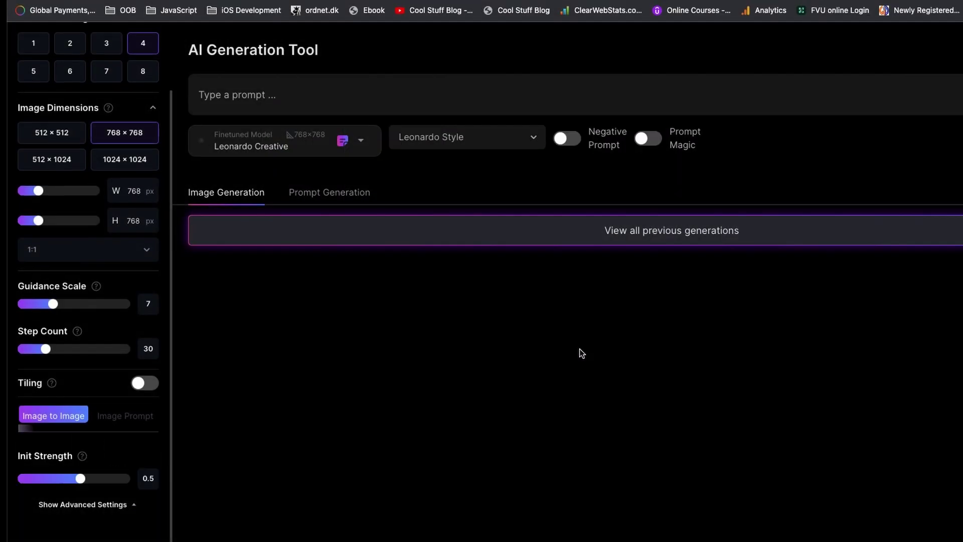
scroll(86, 472, "down", 3)
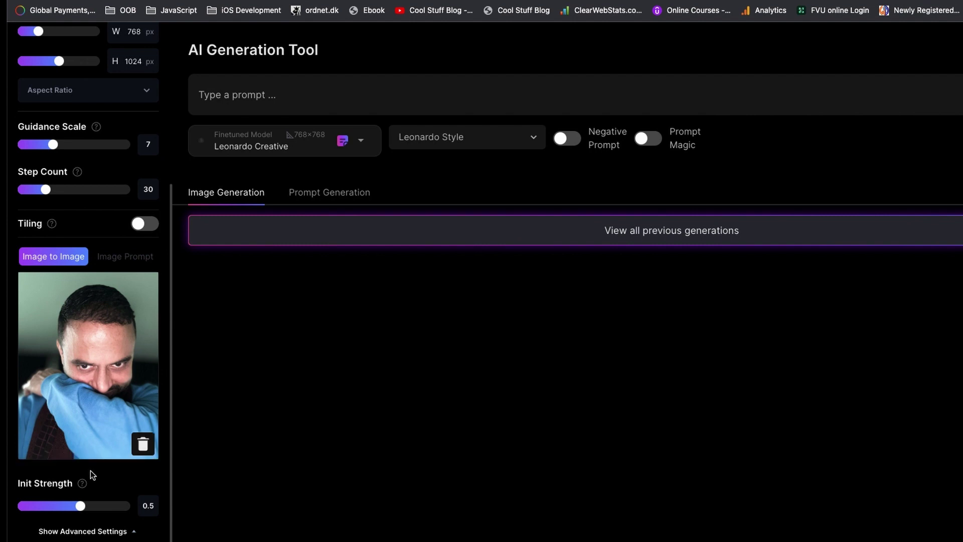
scroll(90, 474, "up", 3)
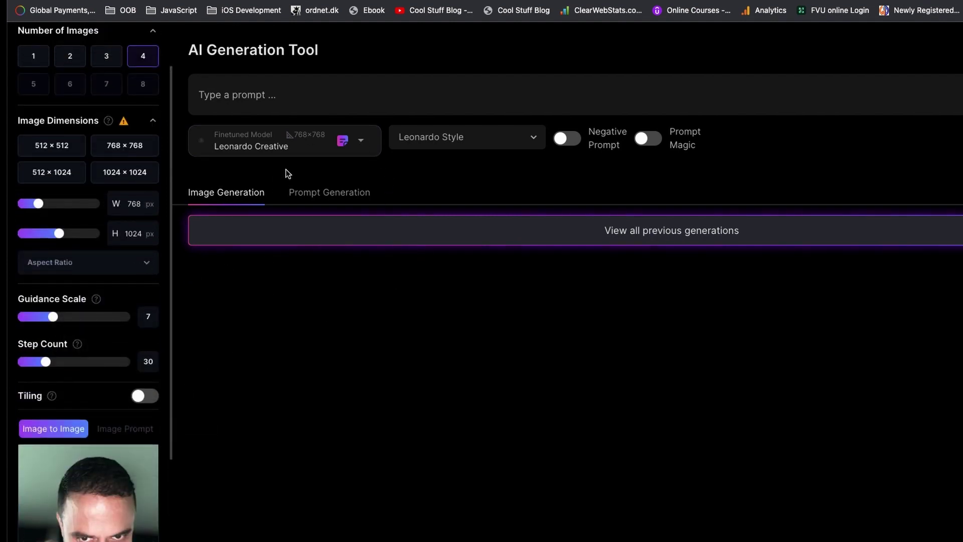
Step: Generate from 'portrait of male character modern dressing shy smiling similar to picture blue eye'
left_click(360, 142)
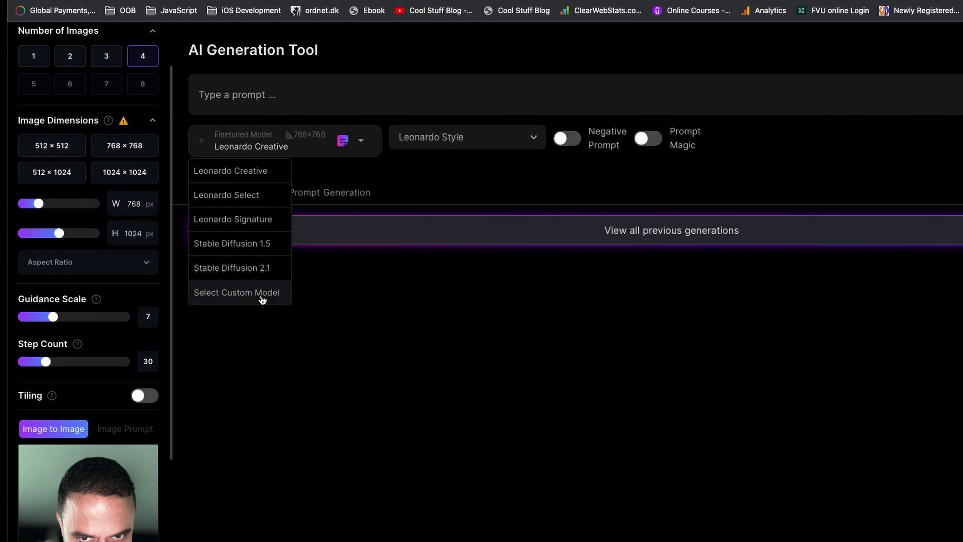
left_click(262, 155)
type("portrait of male")
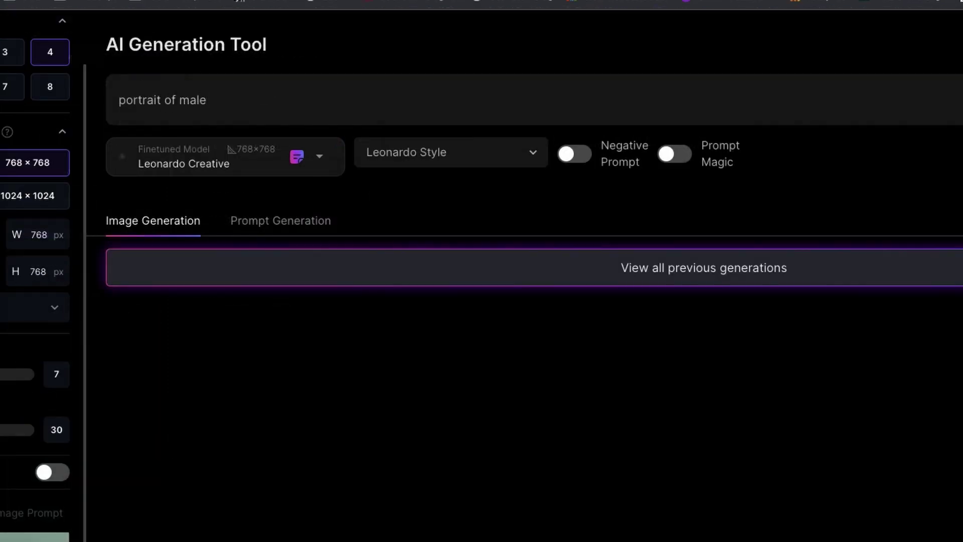
type(" character")
type(" modern dressi")
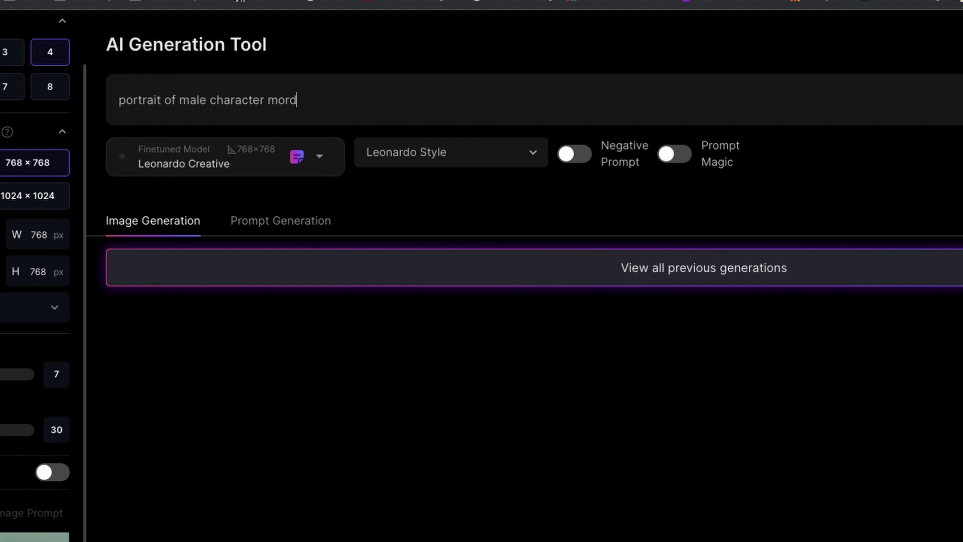
type("ng ")
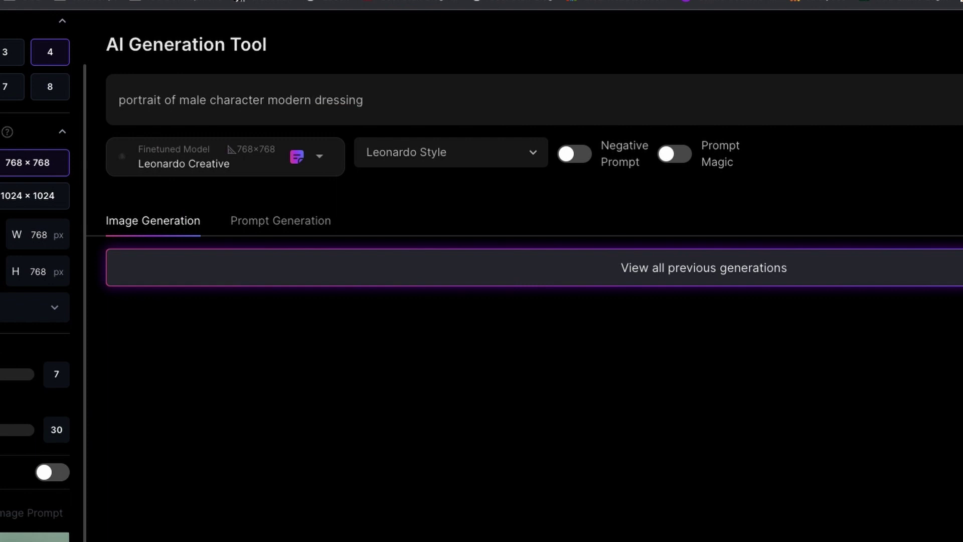
type("shy smiling similar to picture blue eye")
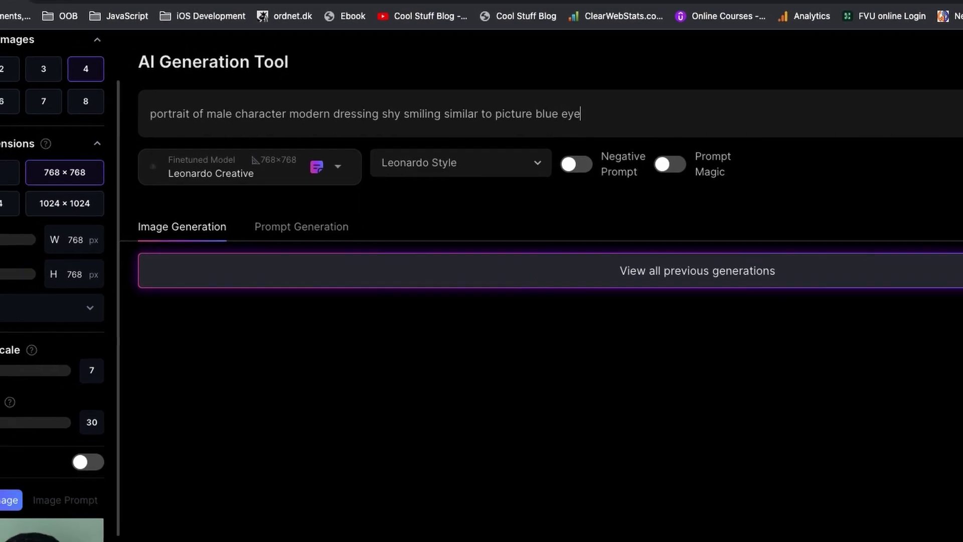
key("Return")
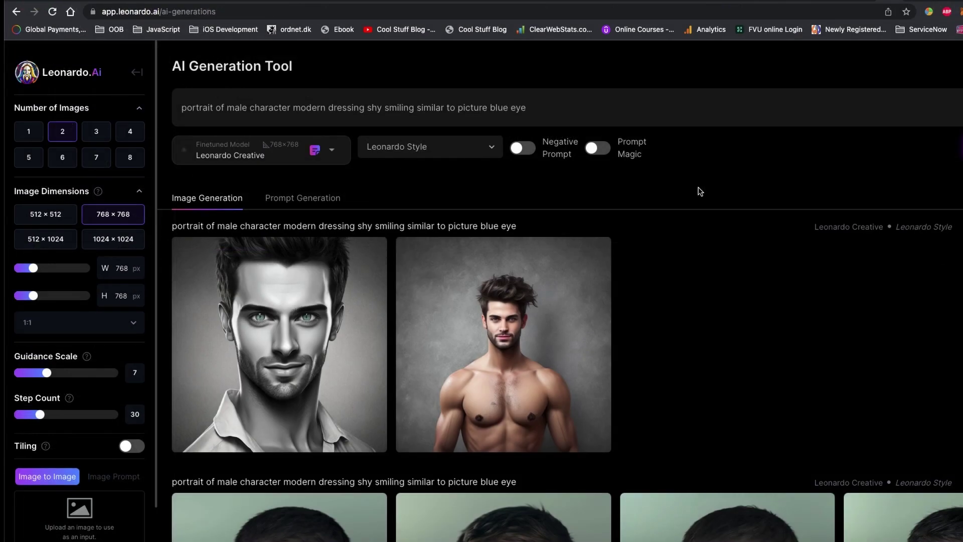
Step: Preview the two new blue-shirted portraits at full size
left_click(306, 339)
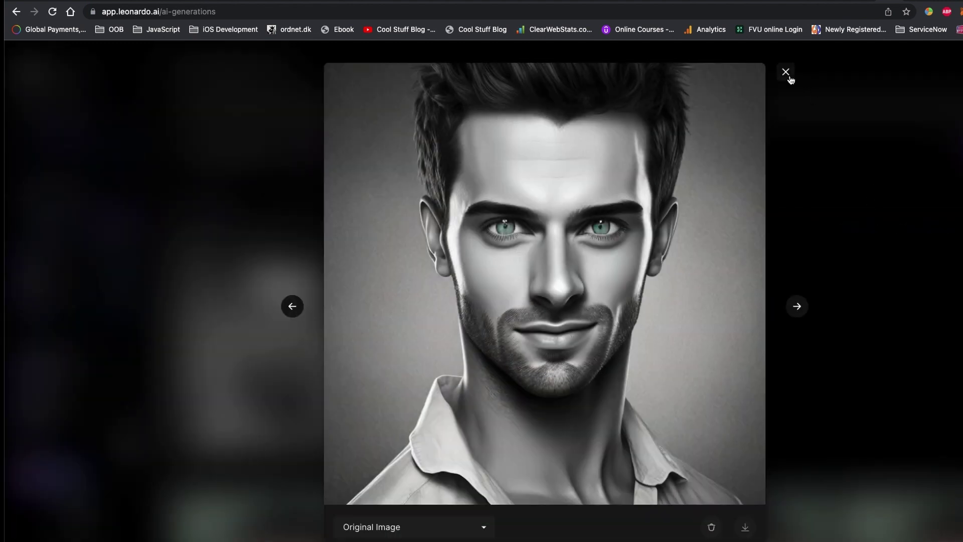
left_click(785, 72)
left_click(519, 346)
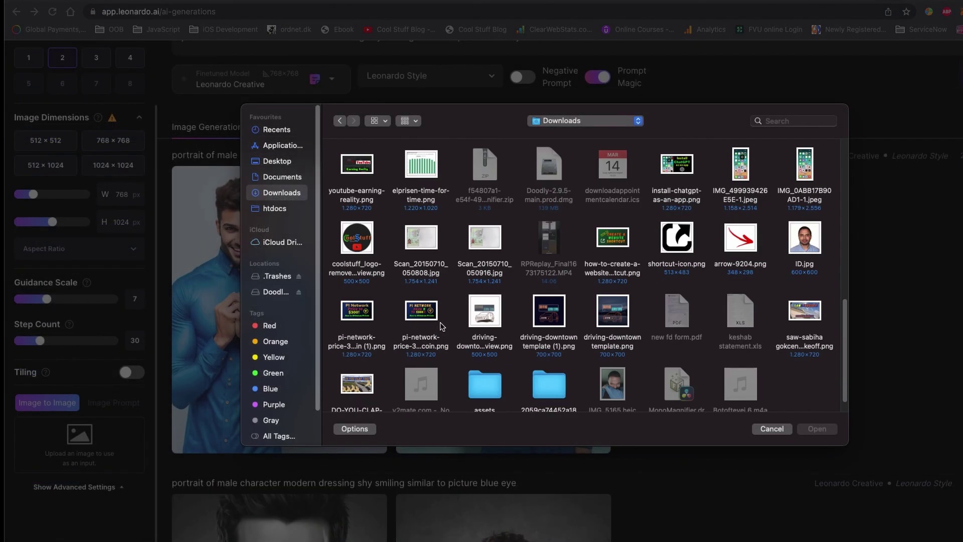
Step: Load ID.jpg as the Image to Image input at 600 × 600
scroll(443, 326, "down", 1)
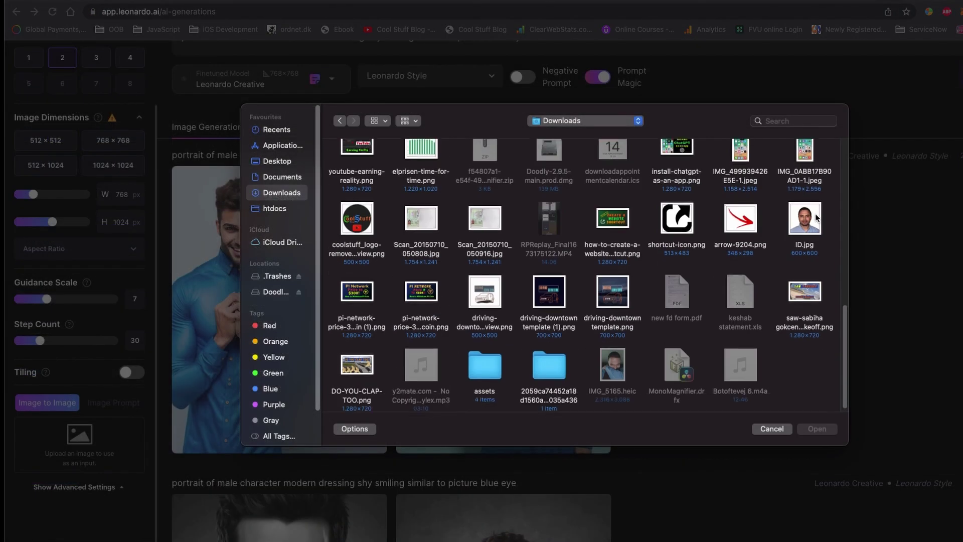
left_click(816, 216)
left_click(818, 429)
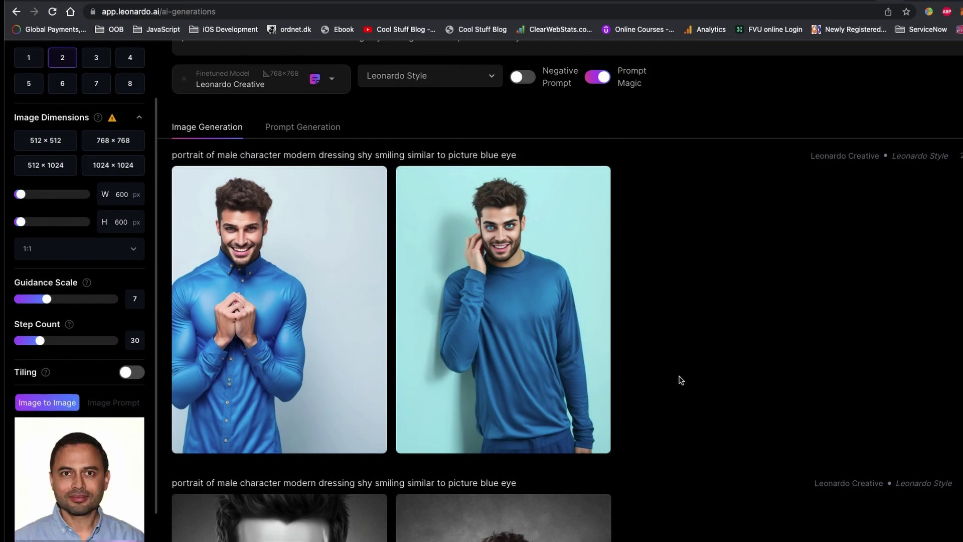
scroll(635, 394, "up", 2)
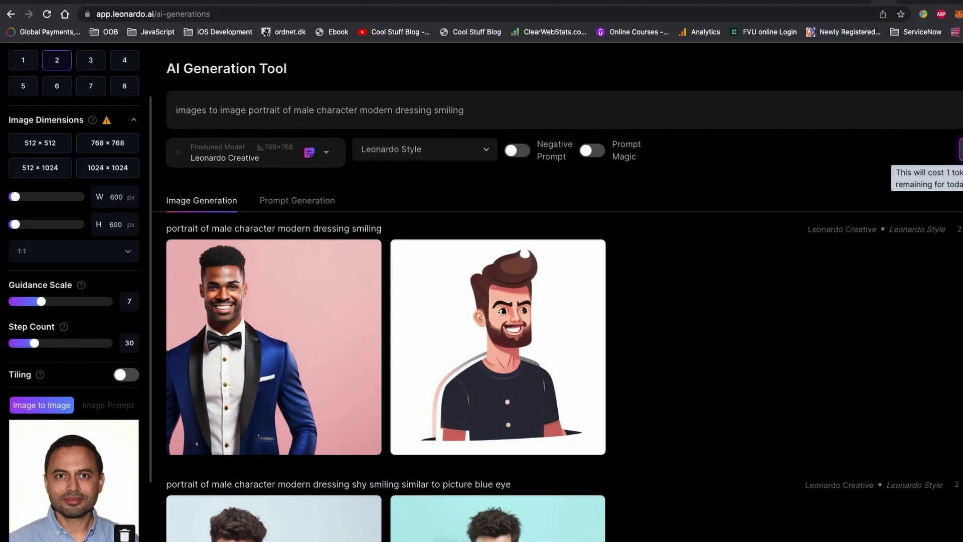
Step: Generate again, then open the trending Elden Ring image's prompt details in the Home gallery
left_click(961, 149)
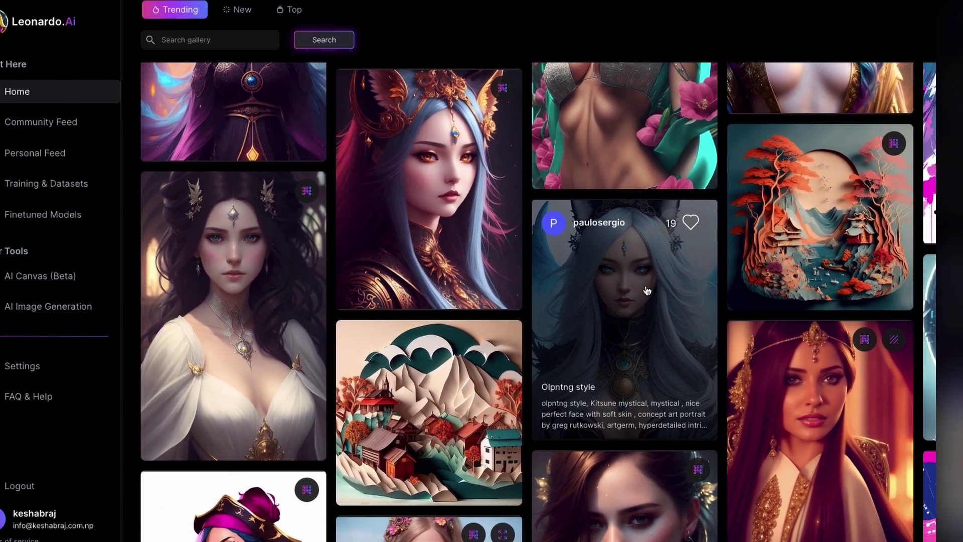
scroll(486, 290, "down", 10)
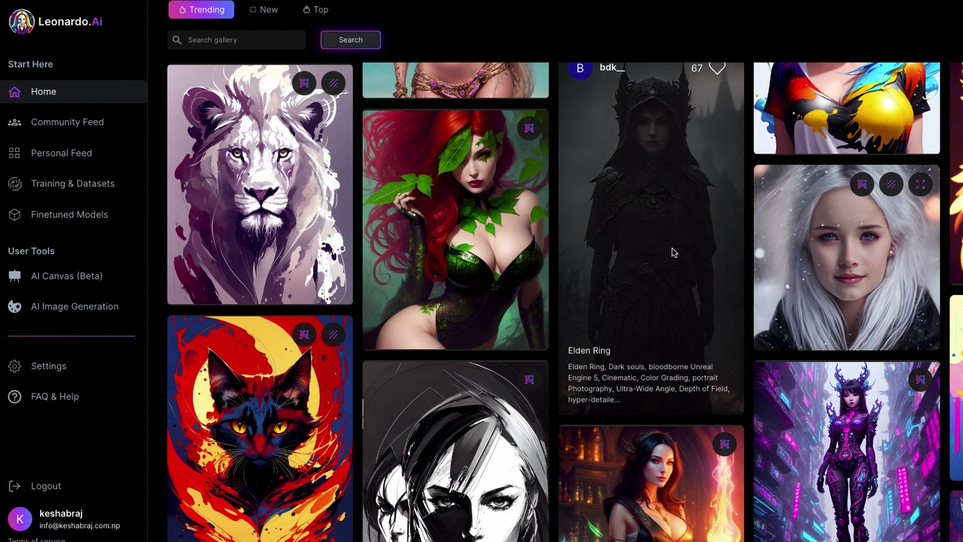
left_click(674, 252)
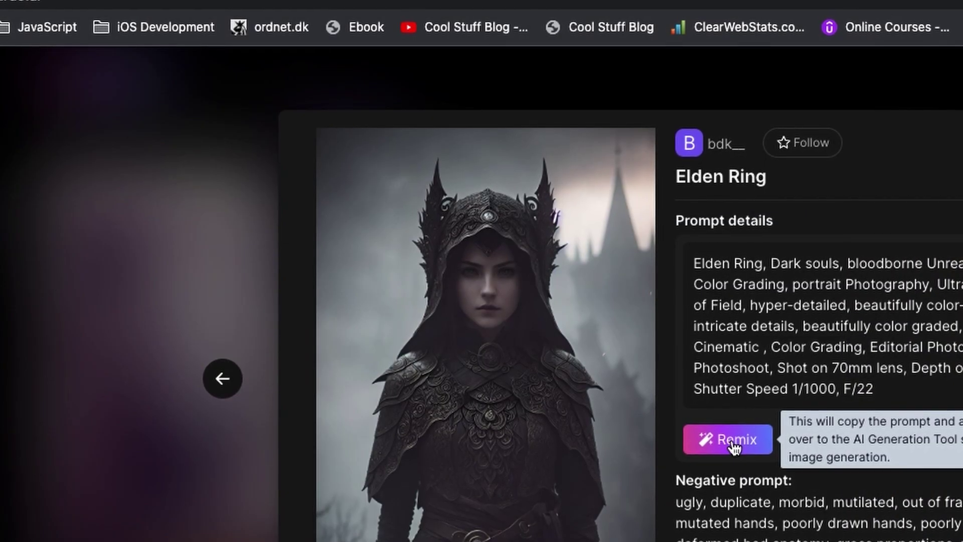
Step: Remix the Elden Ring prompt with Deliberate 1.1, adding 'color,', and preview the armoured woman result
left_click(734, 443)
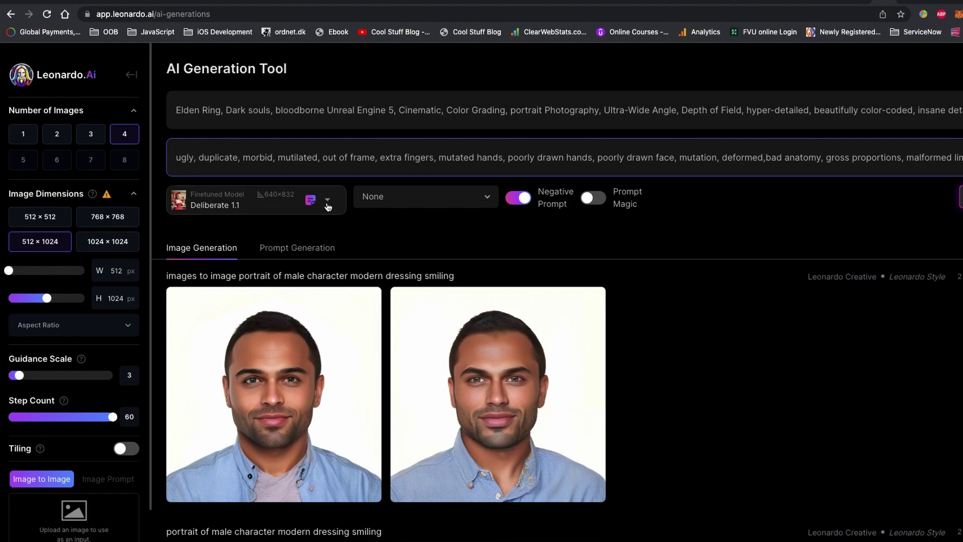
left_click(328, 202)
type("color,")
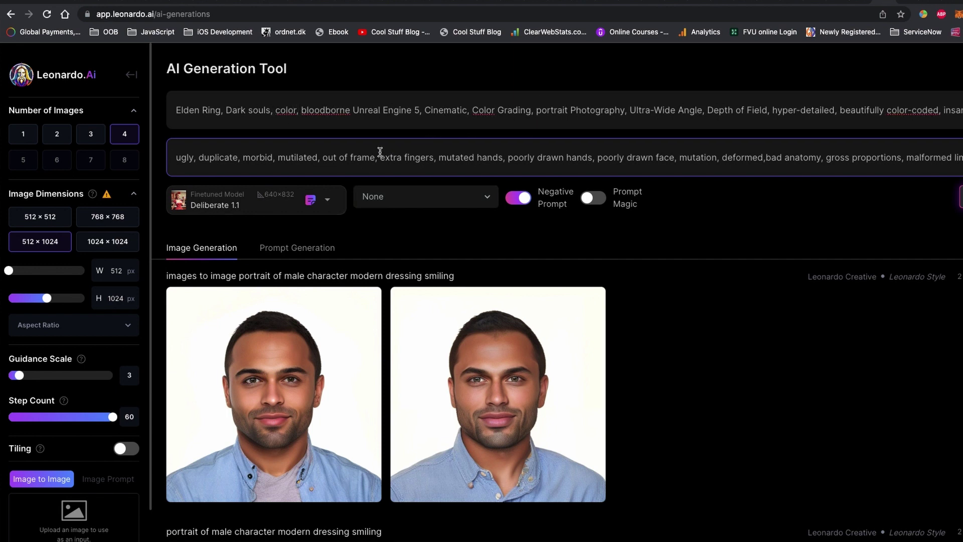
left_click_drag(295, 157, 176, 157)
double_click(285, 111)
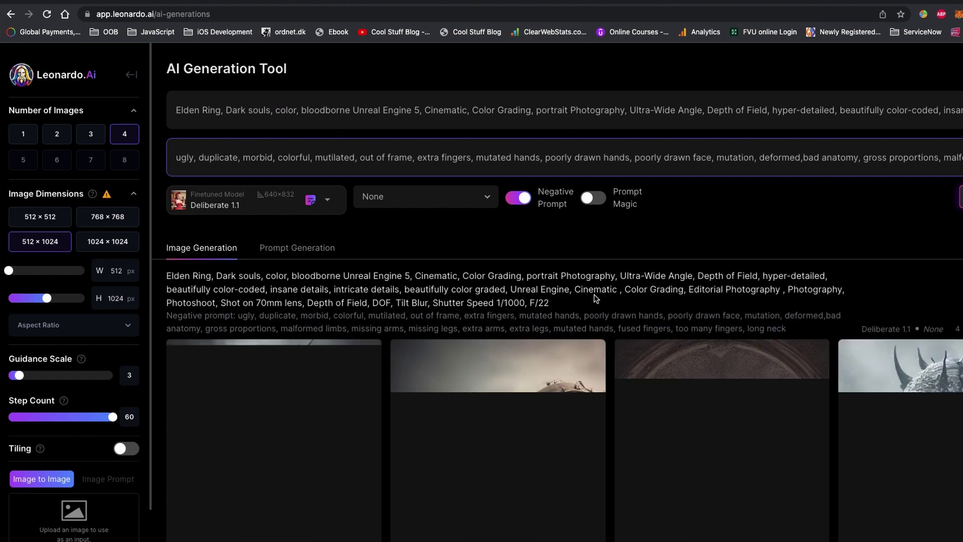
scroll(594, 293, "down", 6)
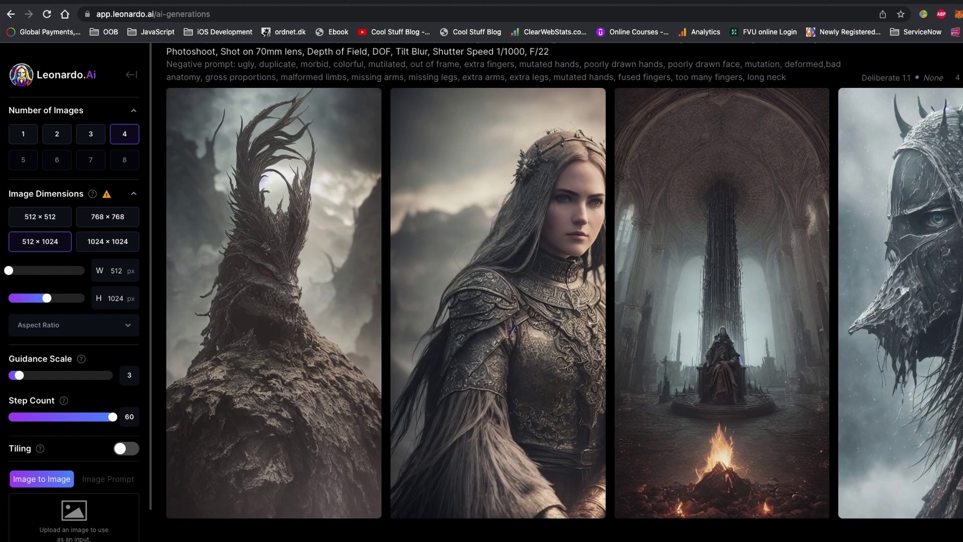
left_click(498, 303)
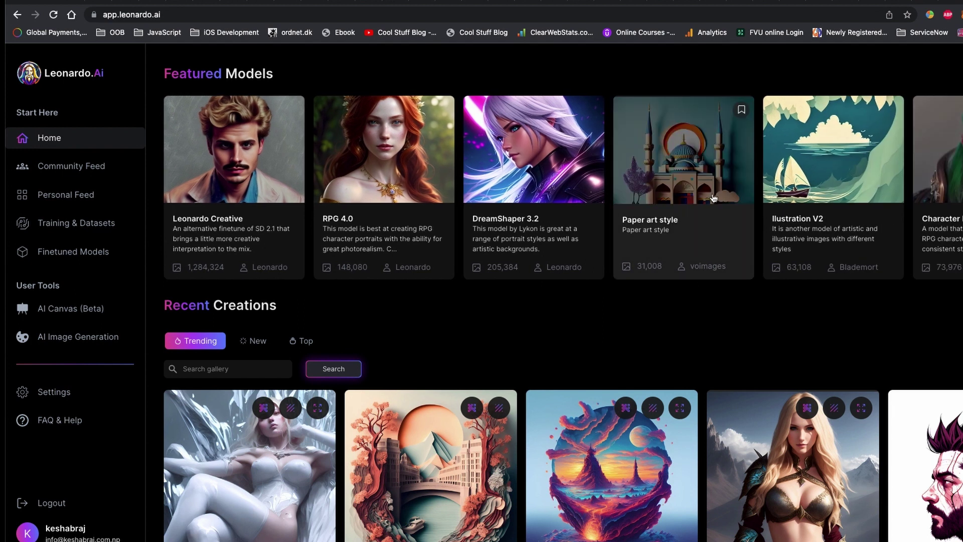
Step: Browse the Paper art style model's sample images and generate with that model
left_click(705, 192)
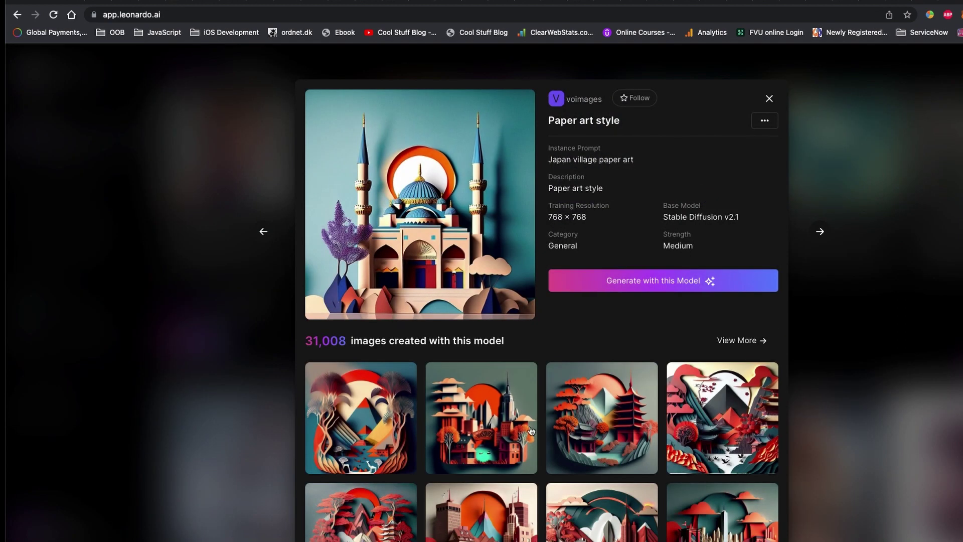
scroll(531, 430, "down", 4)
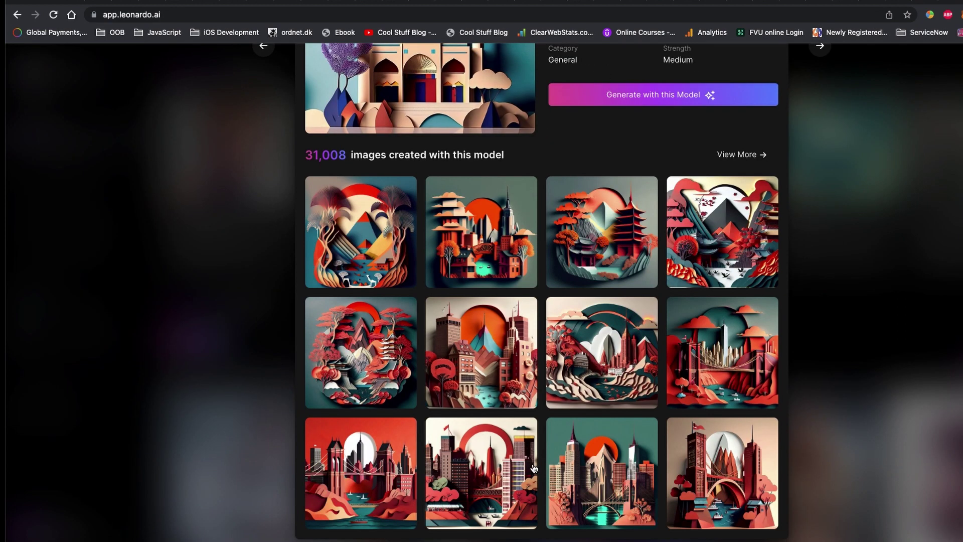
scroll(534, 468, "up", 4)
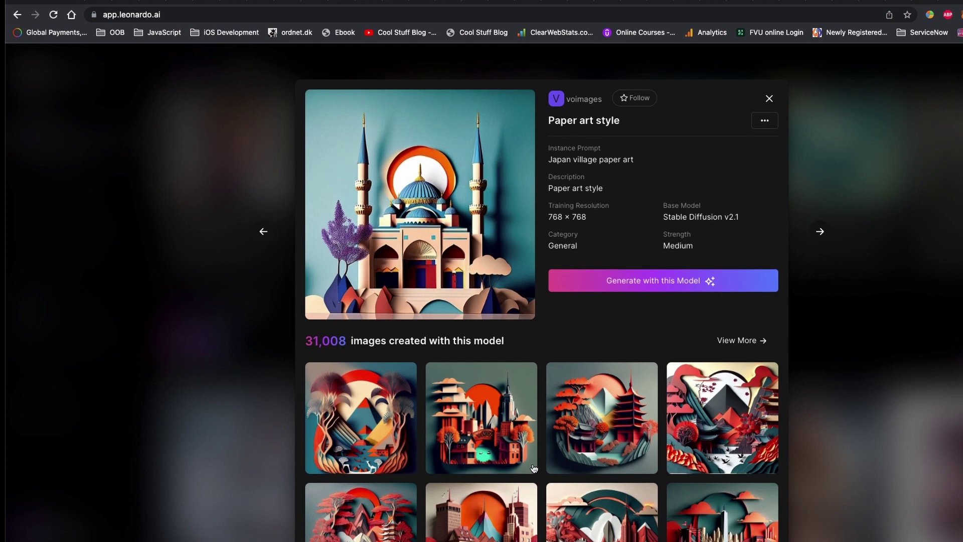
scroll(534, 469, "down", 3)
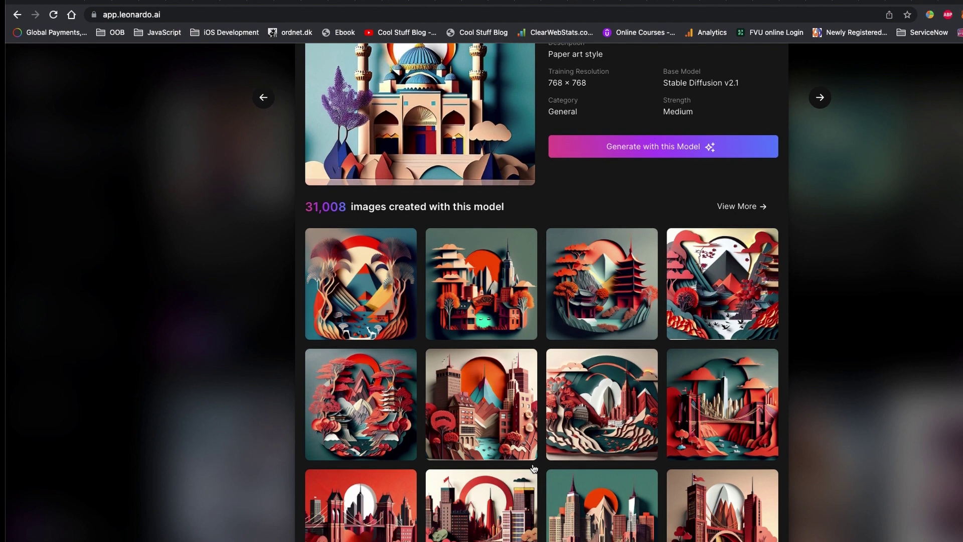
scroll(535, 469, "down", 1)
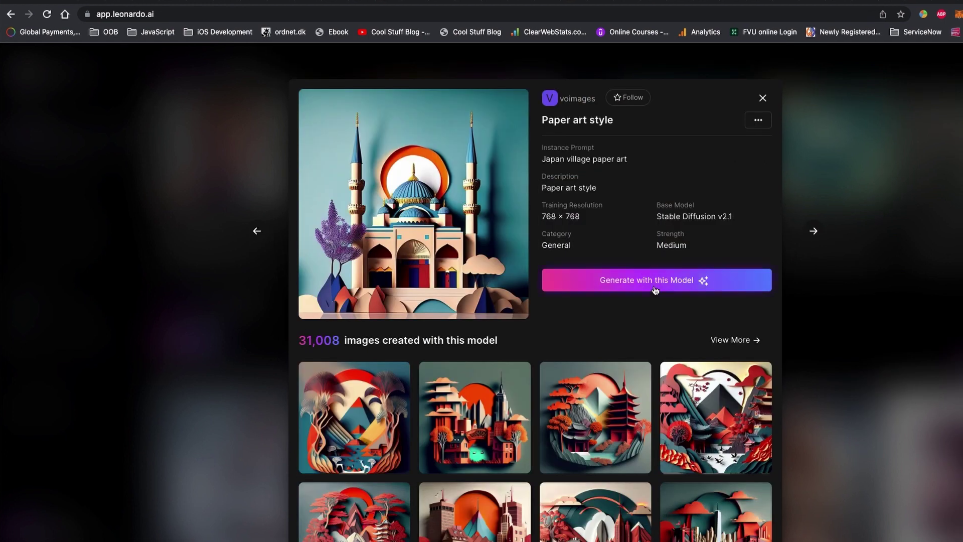
left_click(655, 280)
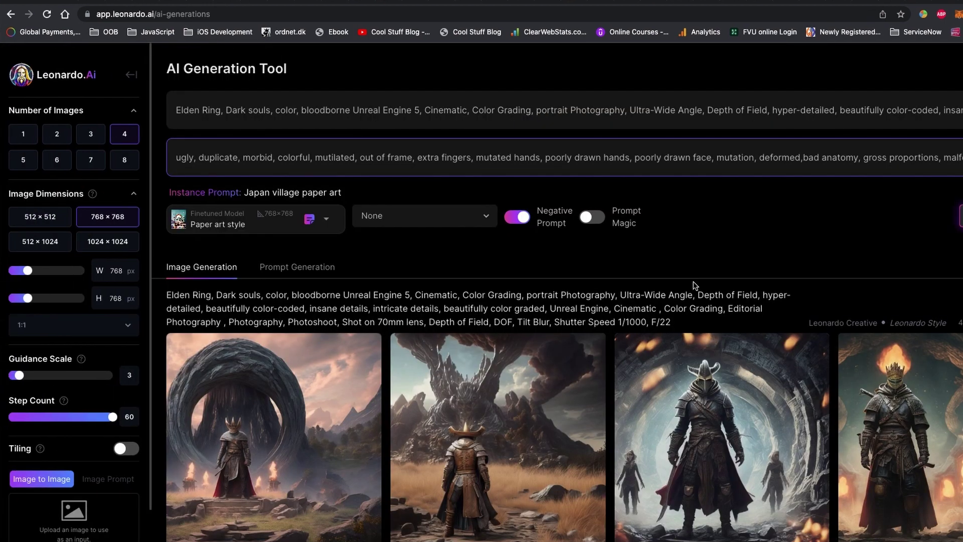
Step: Generate from 'taj mahal, people, beach, tourist, paper art style' and enlarge the fourth image
key("super+a")
type("taj")
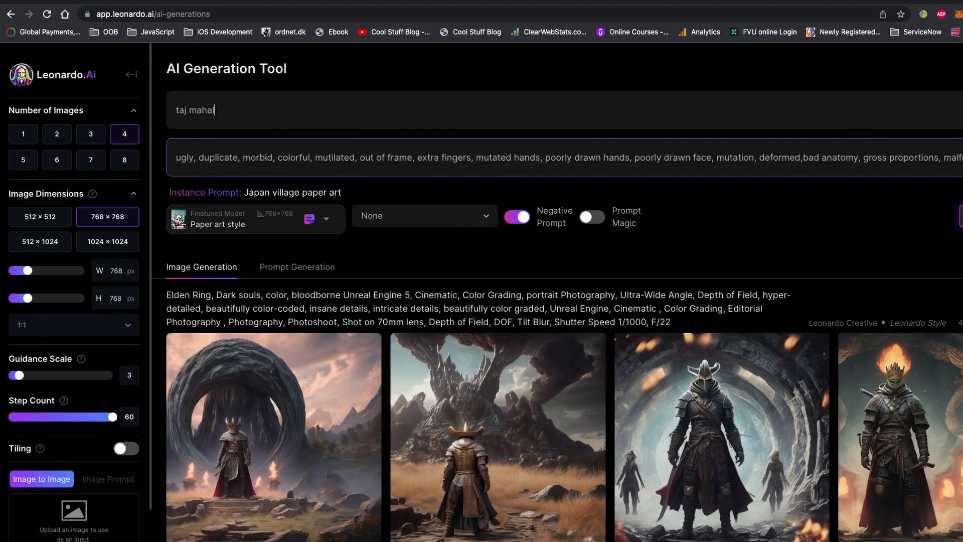
type(" mahal, people, beach, tourist, paper art style")
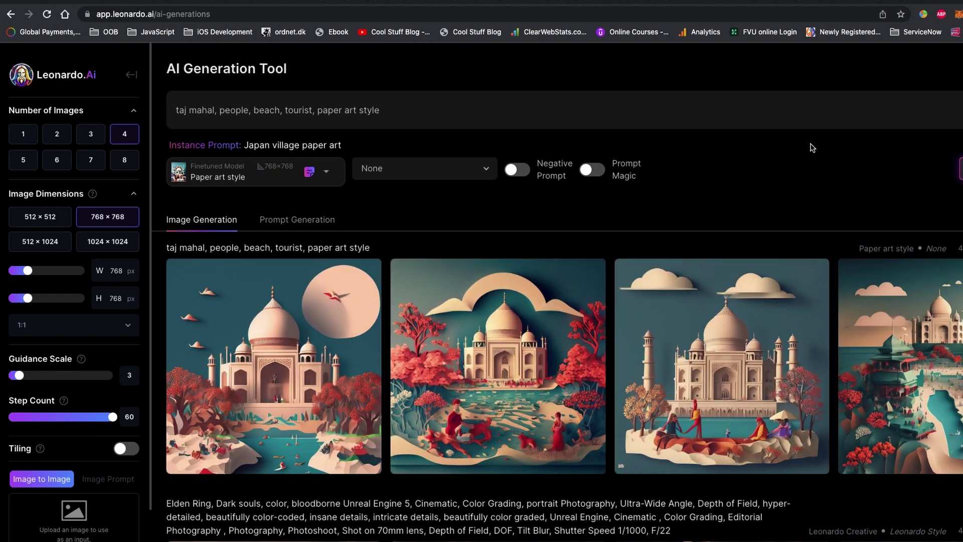
left_click(913, 367)
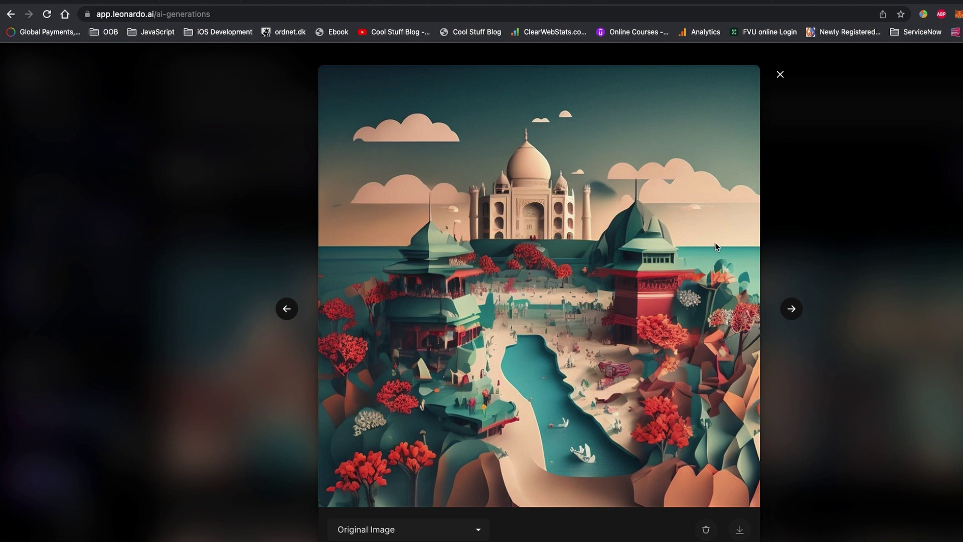
Step: Flip back through the generated Taj Mahal images, then close the enlarged viewer
left_click(288, 309)
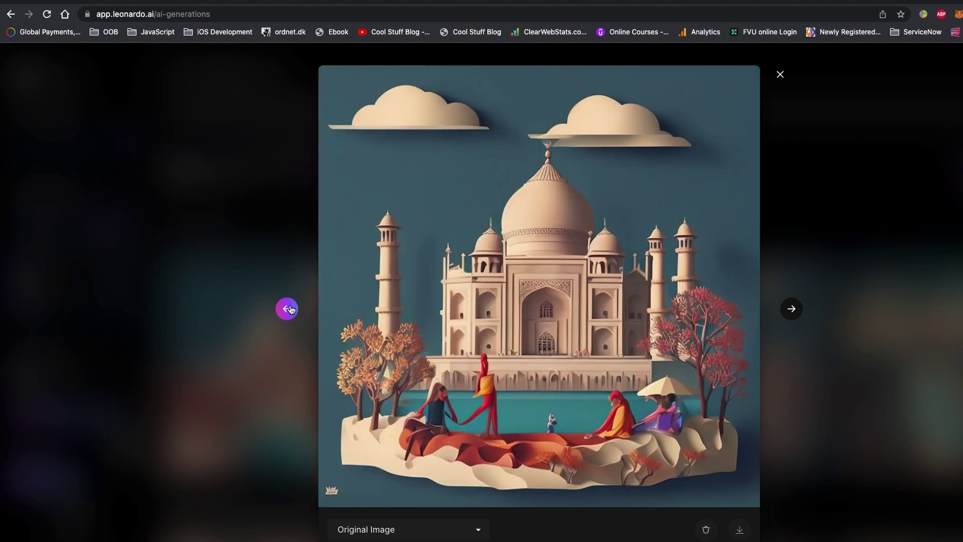
left_click(288, 309)
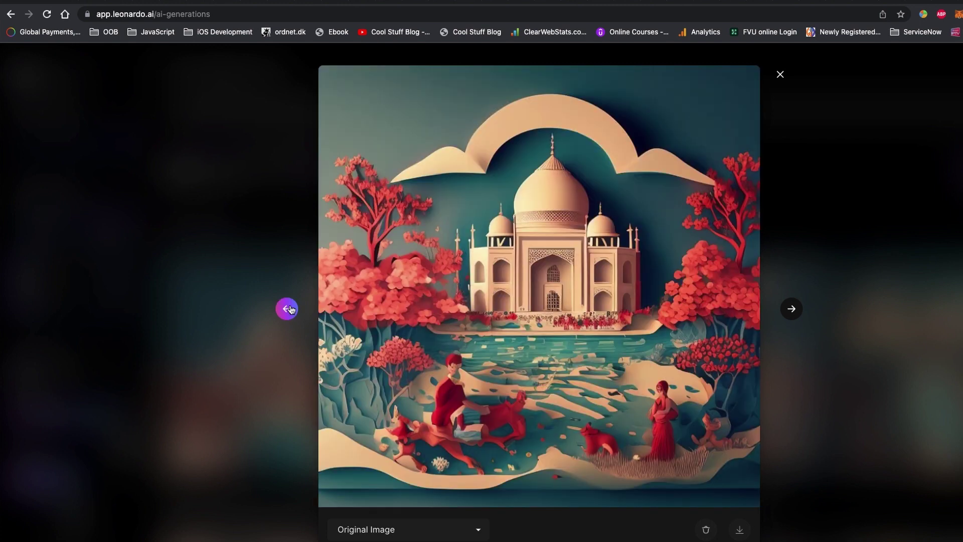
left_click(288, 309)
left_click(289, 309)
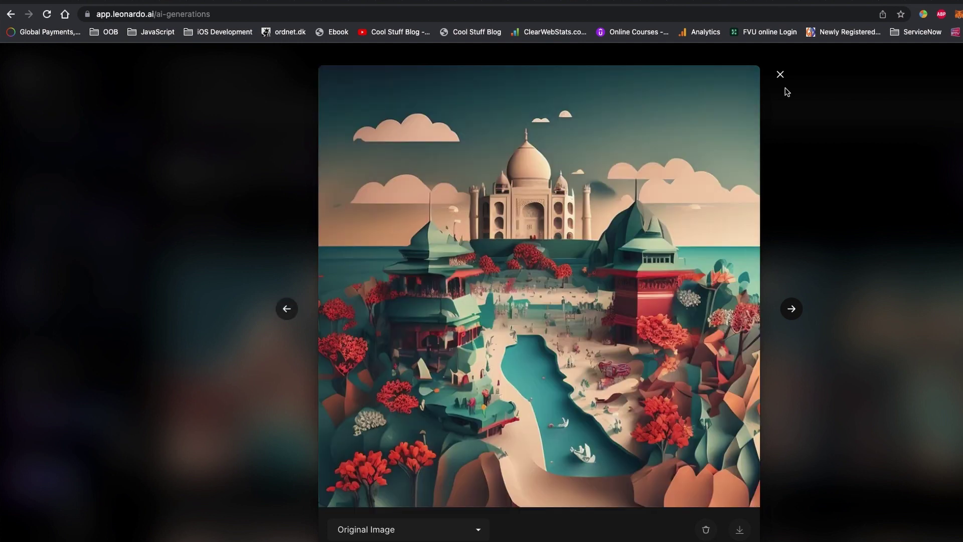
left_click(780, 74)
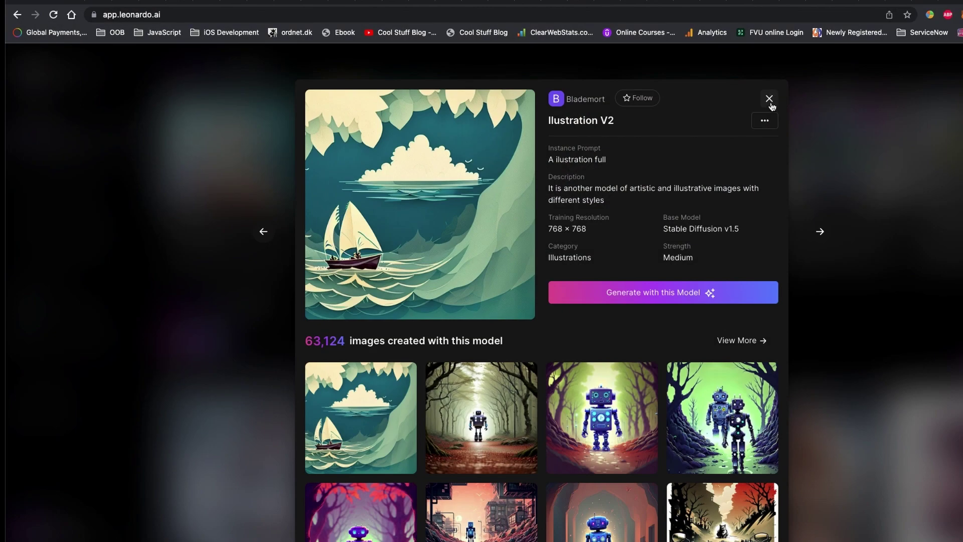
Step: Close Illustration V2's details and glance at the Abstract beauty image in Recent Creations
left_click(770, 100)
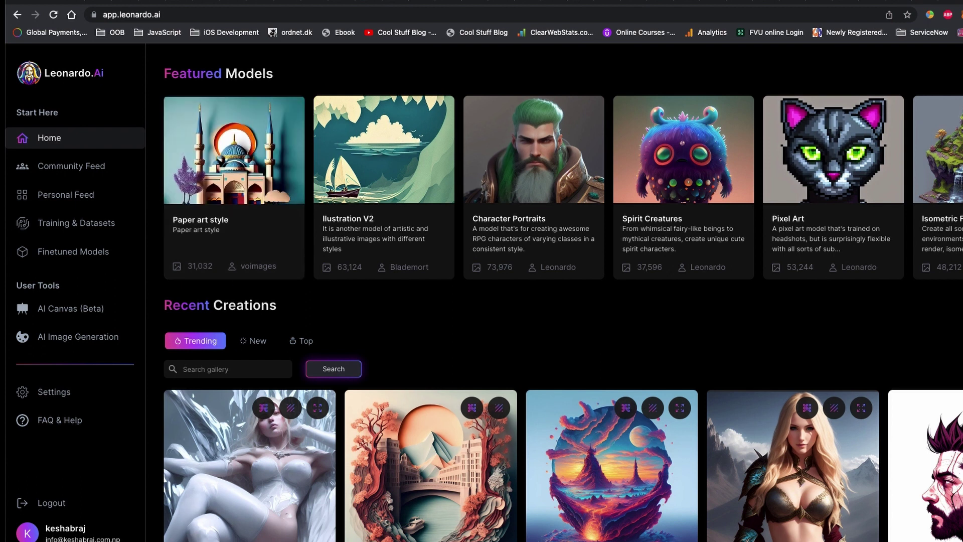
scroll(485, 351, "down", 4)
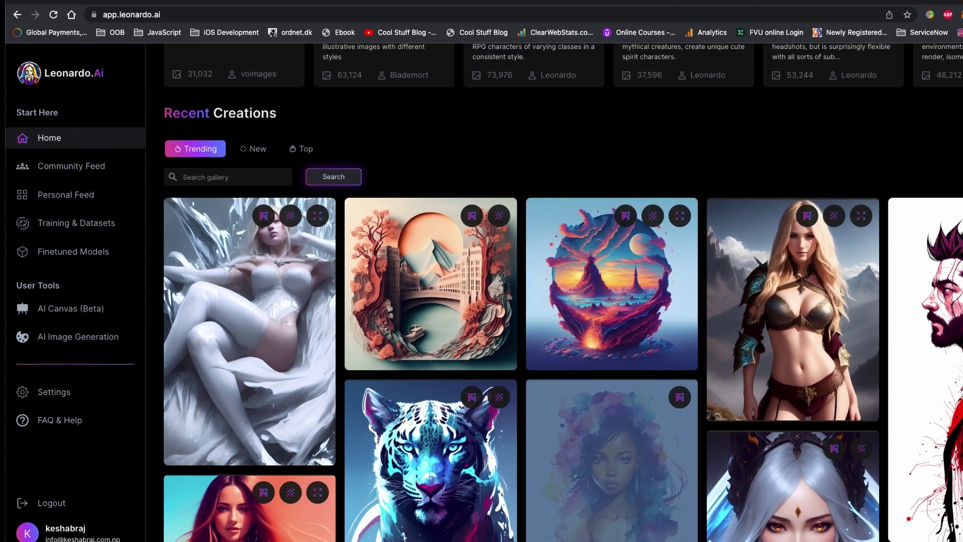
left_click(485, 387)
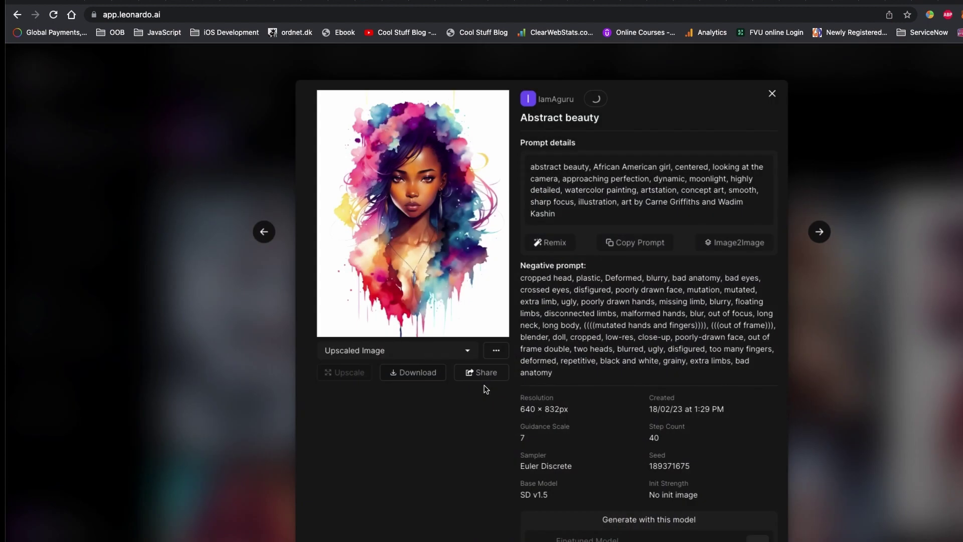
left_click(773, 93)
scroll(307, 352, "up", 4)
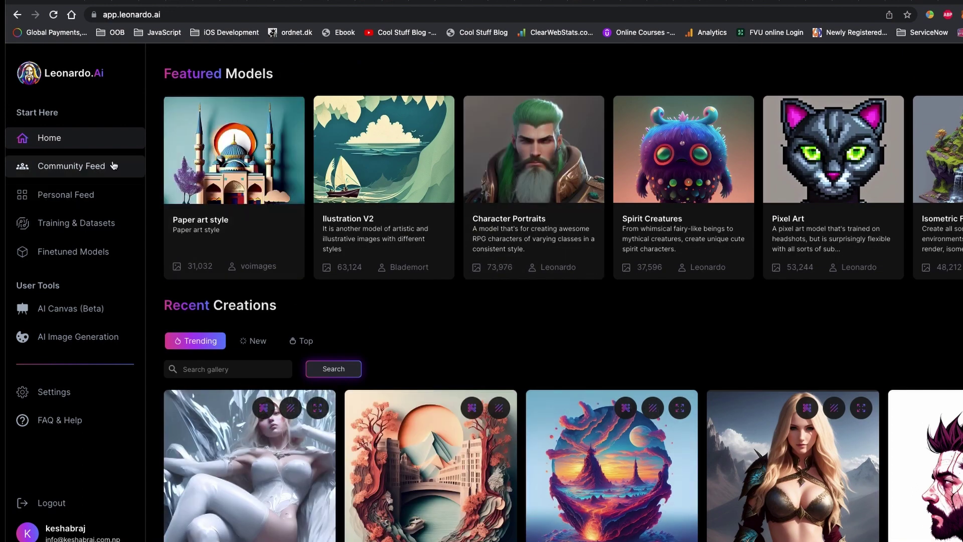
Step: Open the Training & Datasets page, which shows no datasets yet
left_click(96, 233)
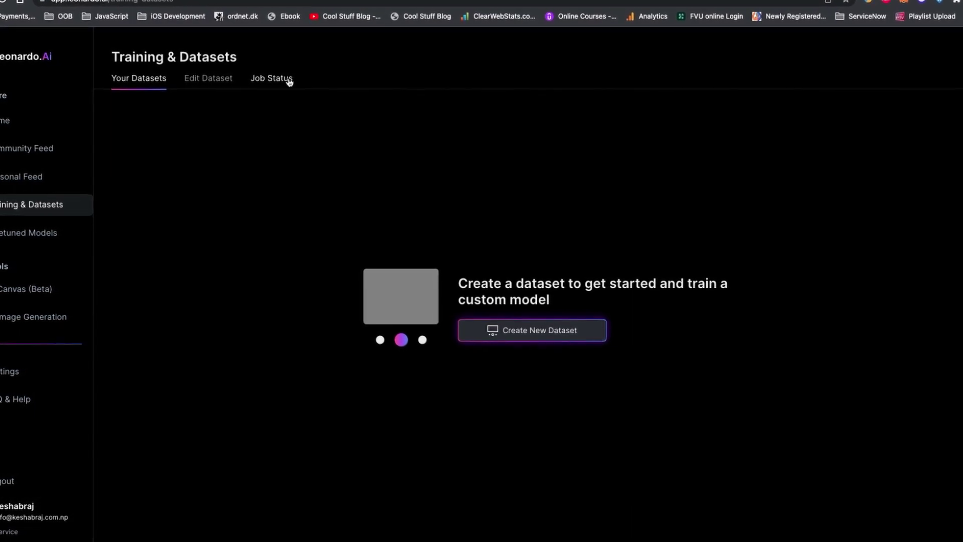
Step: Create a dataset named 'custom data model' with a description about redesigning AI images using Leonardo Ai
left_click(557, 332)
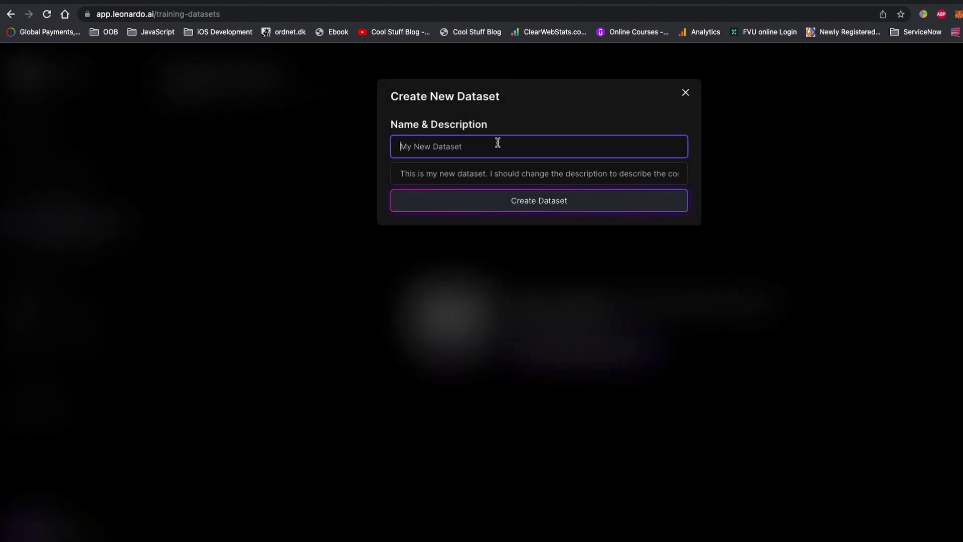
type("custom data model")
left_click(497, 176)
type("this is my own custom data model to ")
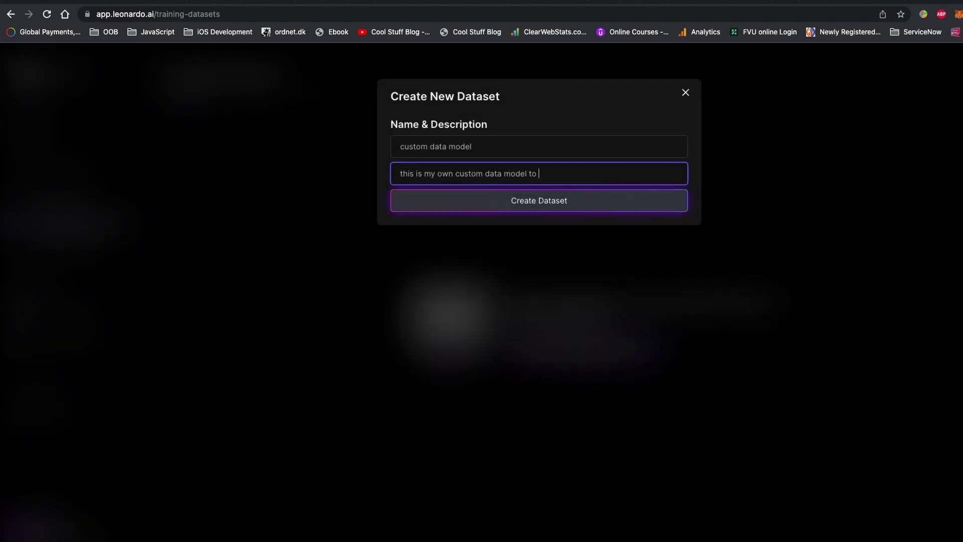
type("redesign the AI")
key("BackSpace")
type("images using leonardo A")
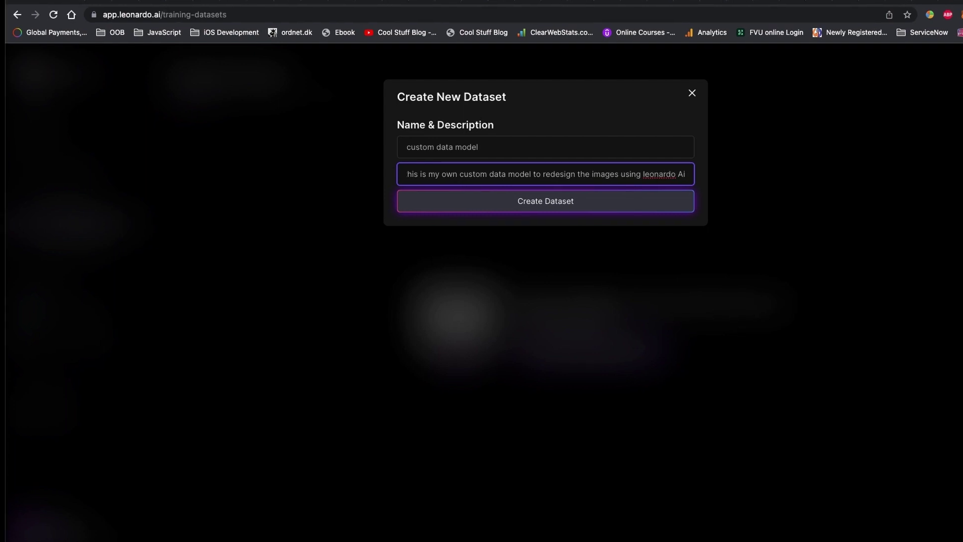
type("i")
left_click(531, 209)
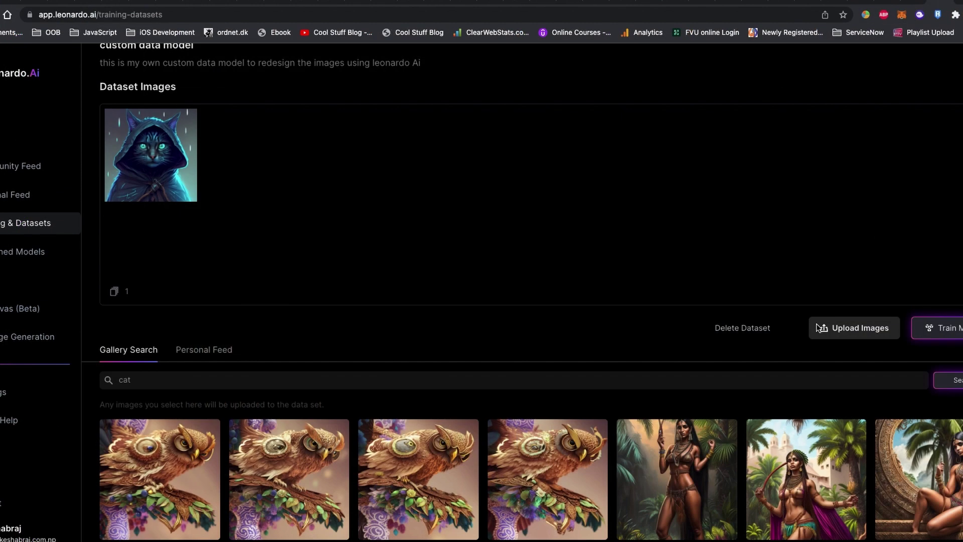
Step: Upload the male avatar portrait PNG files into the new dataset
left_click(649, 195)
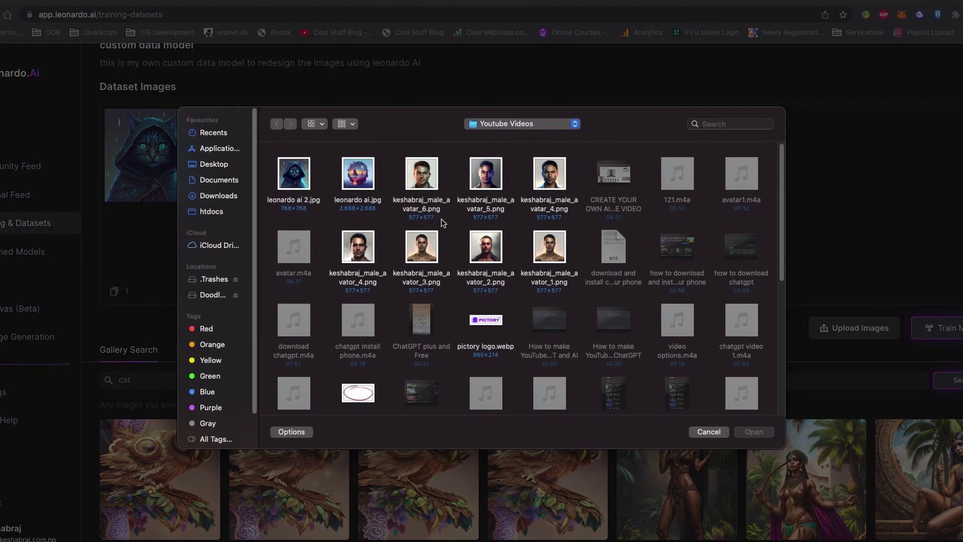
left_click(550, 253)
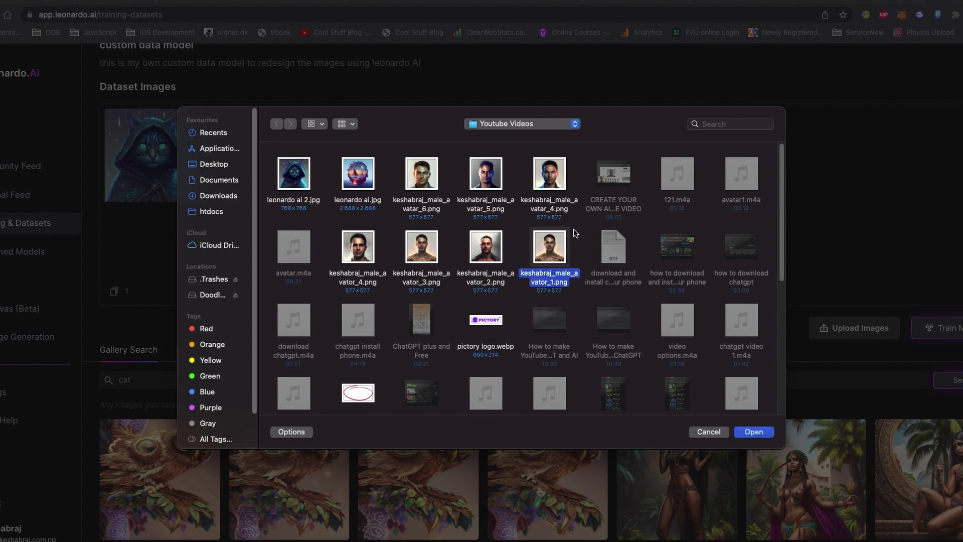
left_click_drag(584, 240, 351, 248)
left_click(752, 431)
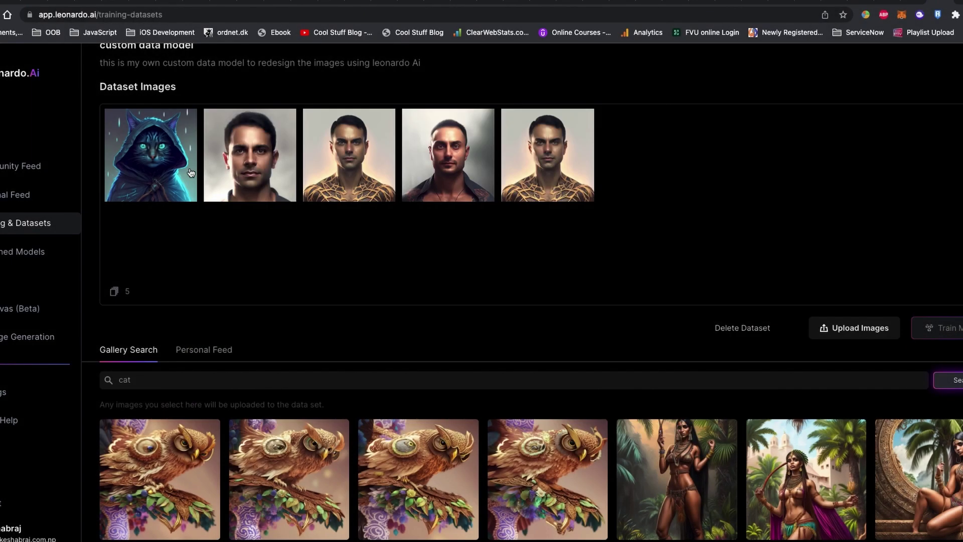
right_click(160, 179)
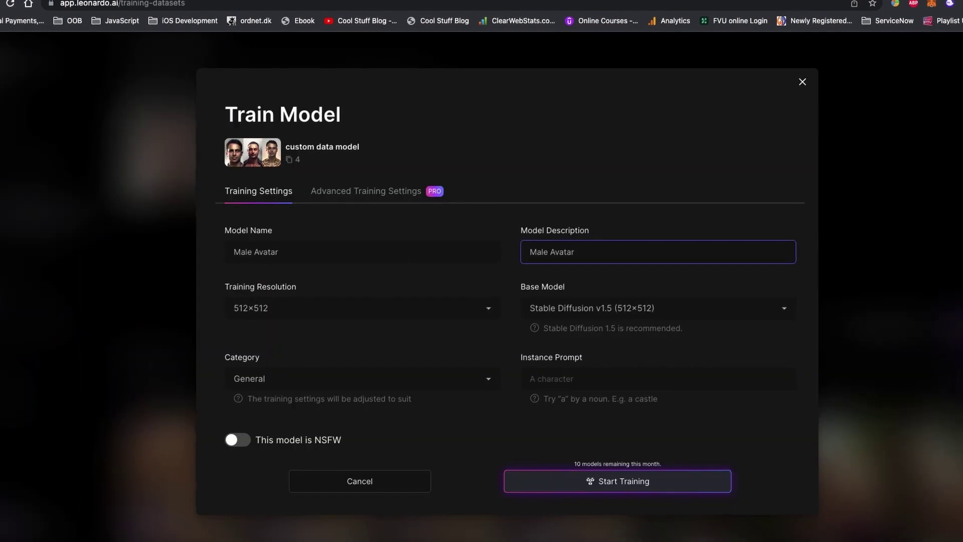
Step: Enter 'with tatto, short hair and morden portrait' and instance prompt 'morden, tatto', then start training
type("with tatto, shor")
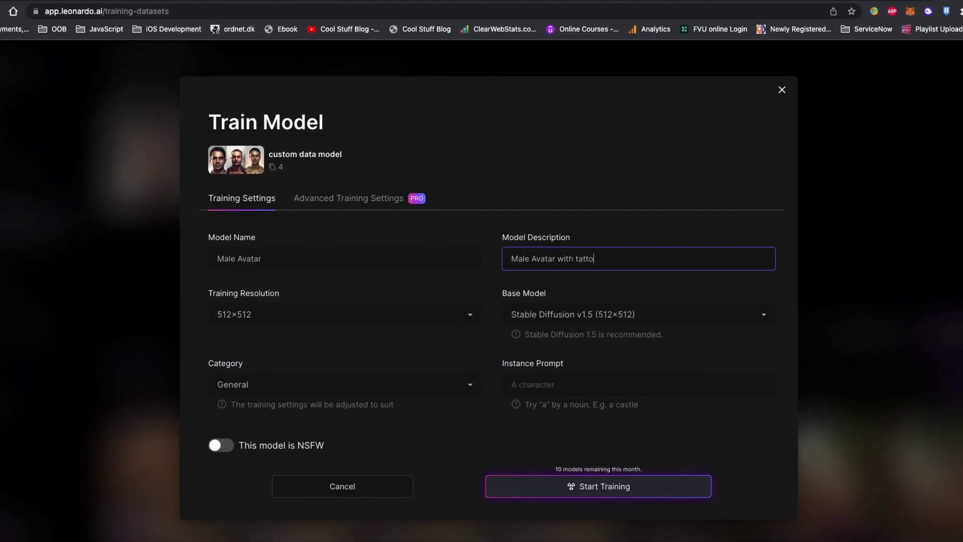
type("t hair and m")
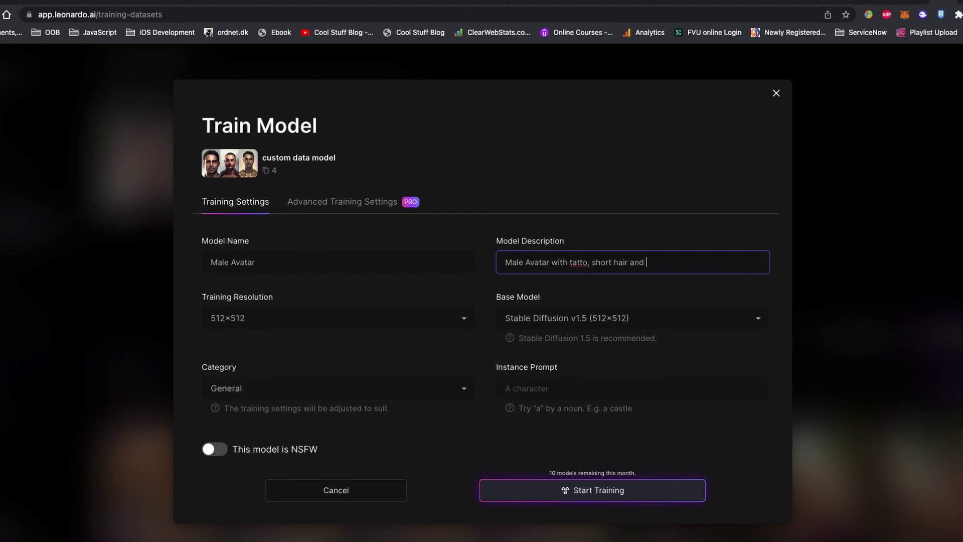
type("orden portrait")
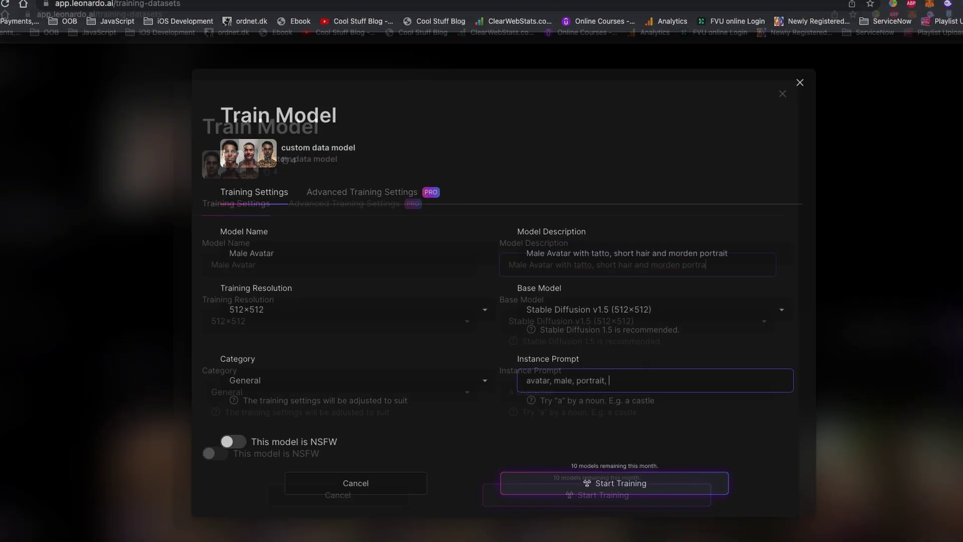
type("morden, tatto")
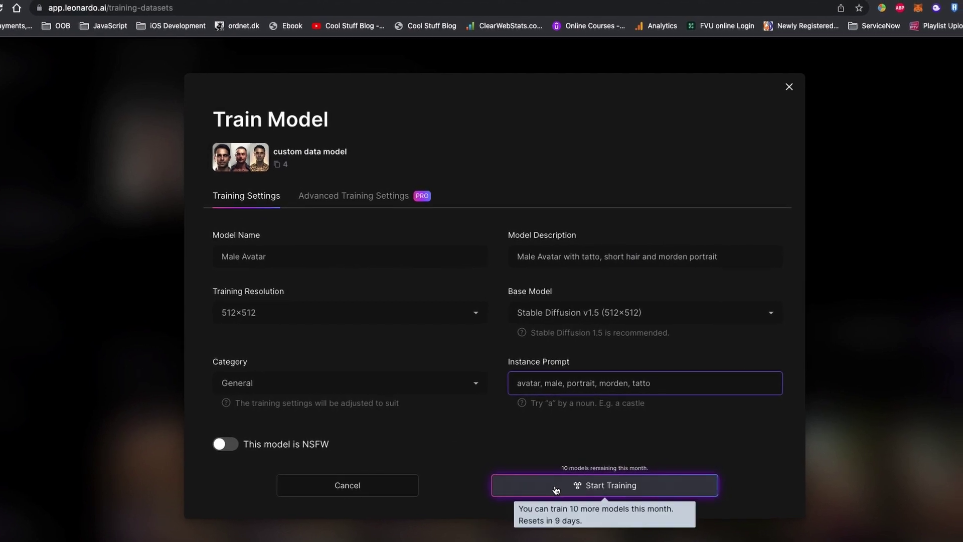
left_click(570, 483)
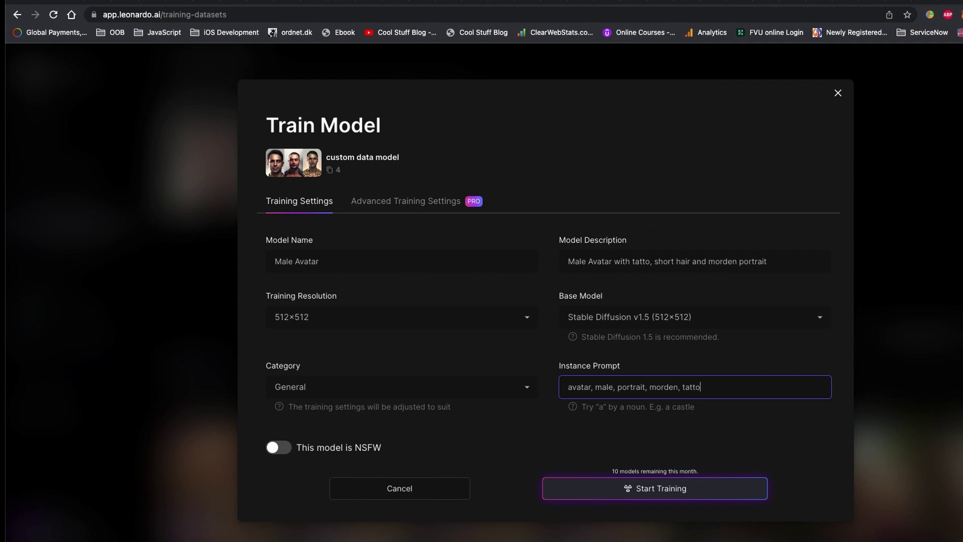
Step: Confirm the training job, check its status, and reopen the custom data model dataset for editing
left_click(606, 494)
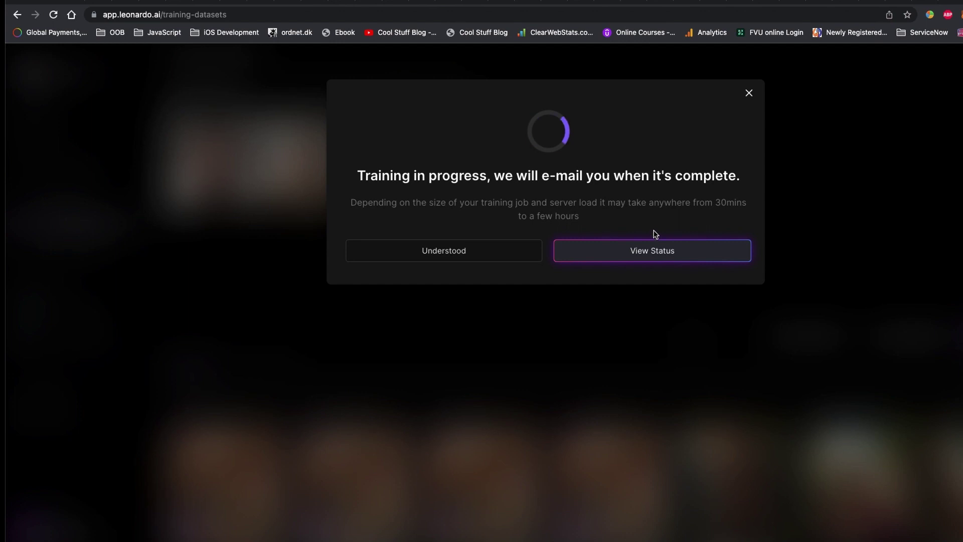
left_click(648, 261)
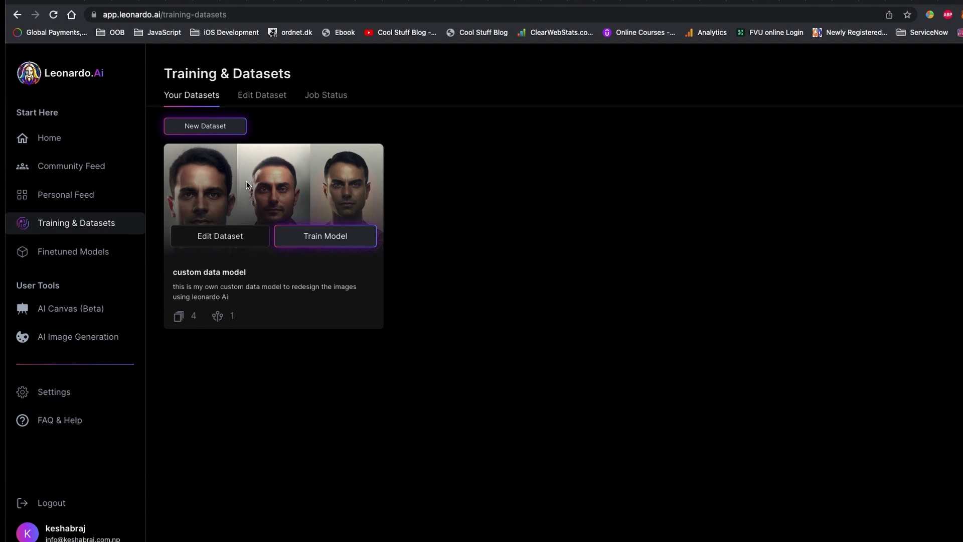
left_click(234, 243)
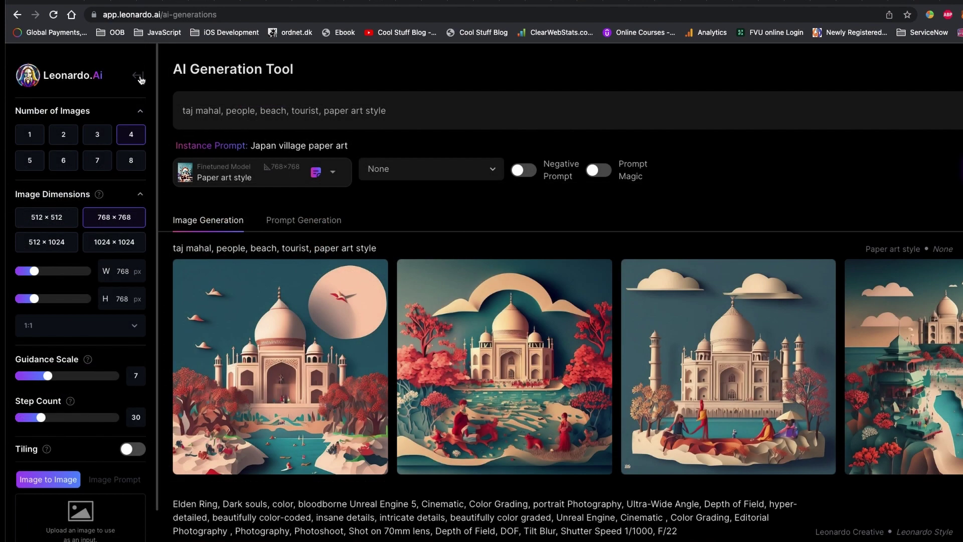
Step: Open the Male Avatar model's details from Your Models on the Finetuned Models page
left_click(139, 78)
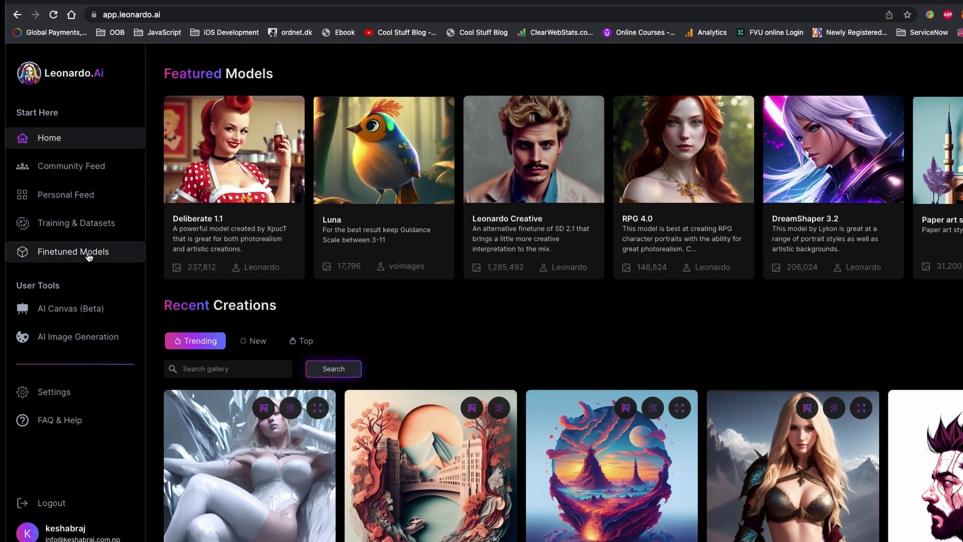
left_click(88, 255)
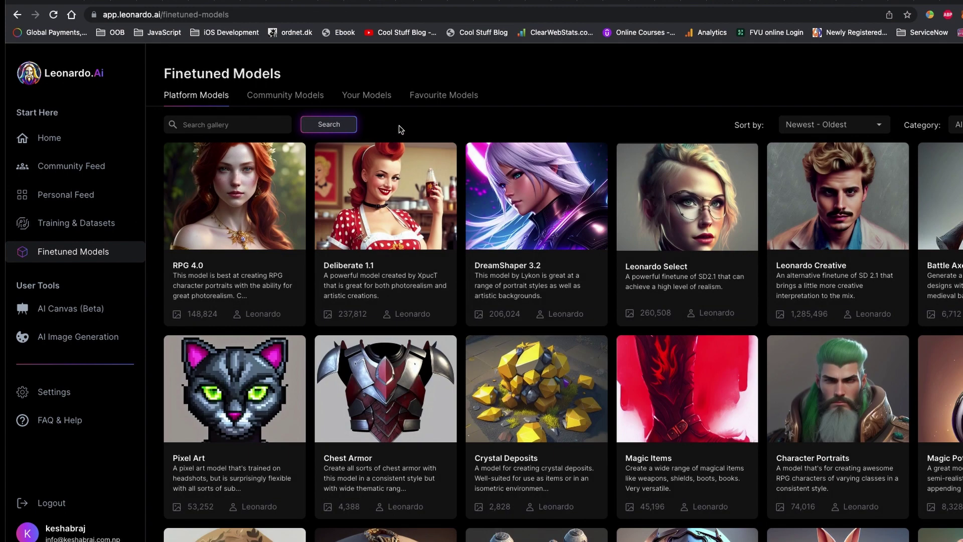
left_click(377, 98)
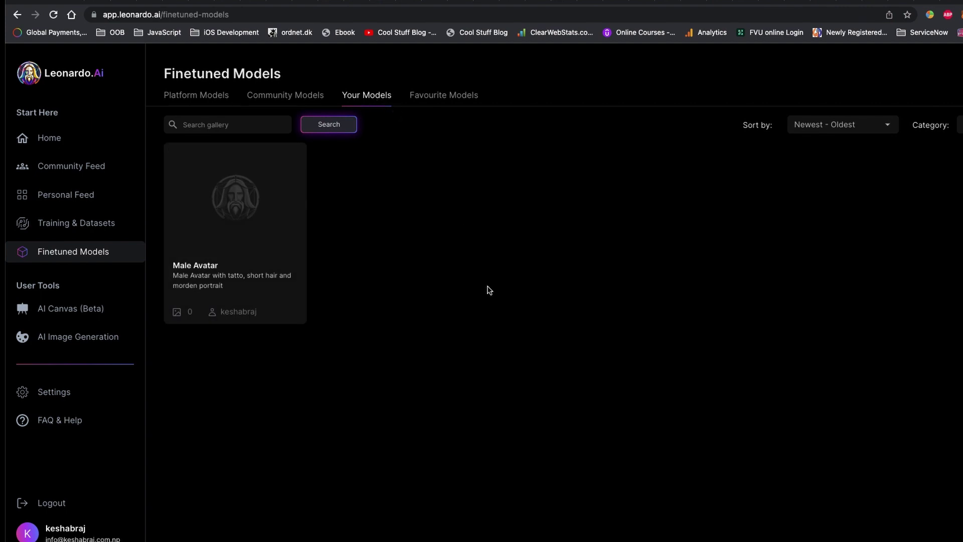
mouse_move(209, 263)
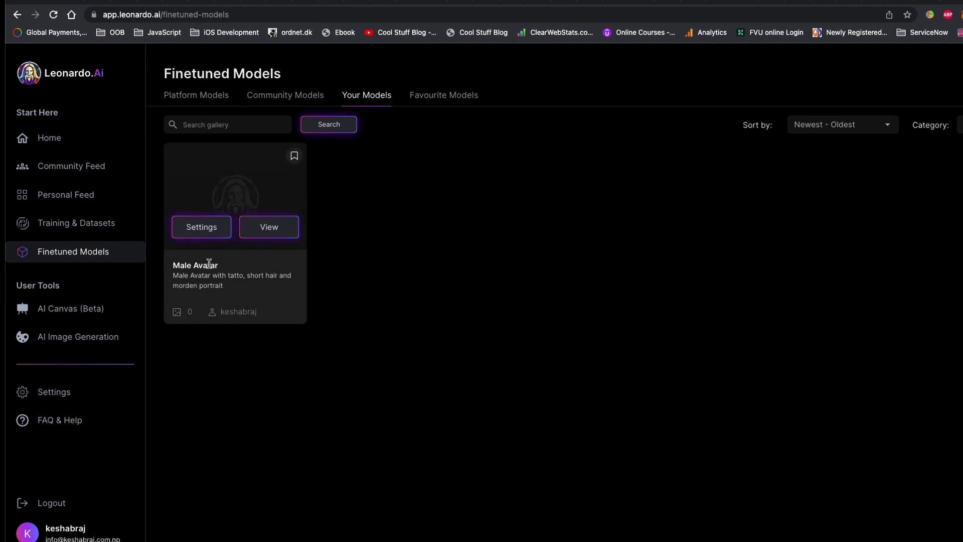
left_click(298, 232)
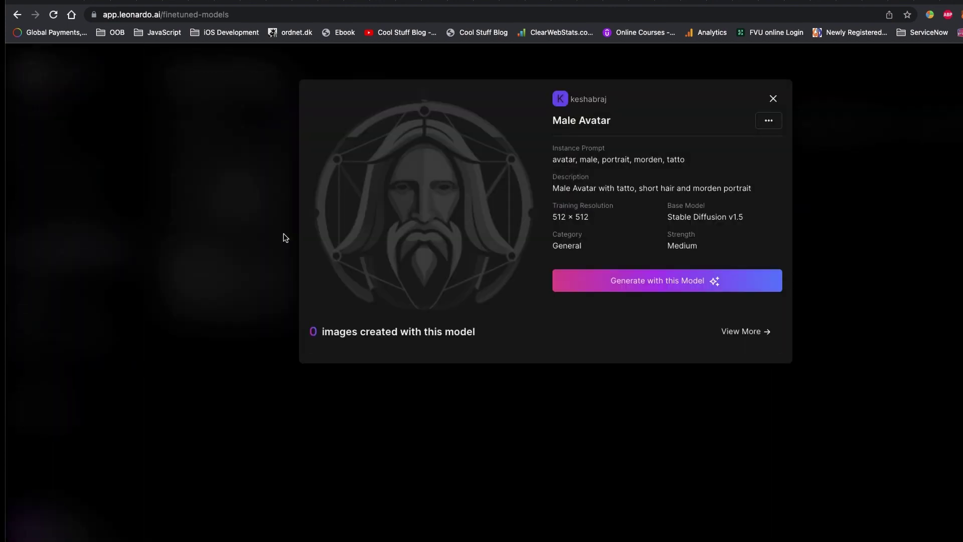
left_click(767, 121)
left_click(618, 179)
left_click_drag(699, 219, 757, 225)
Step: Start a generation with the Male Avatar model, pasting its instance prompt over the old prompt
left_click(762, 227)
left_click(656, 288)
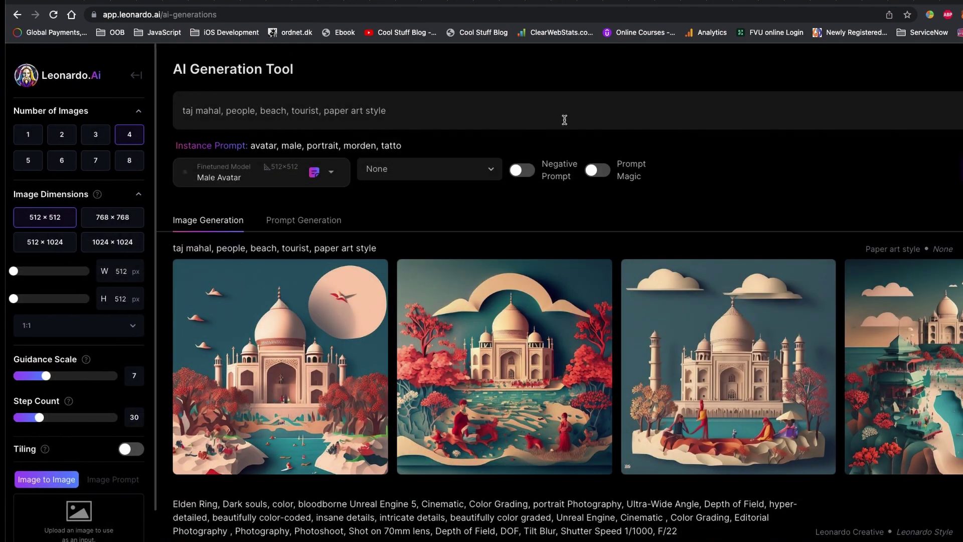
triple_click(565, 119)
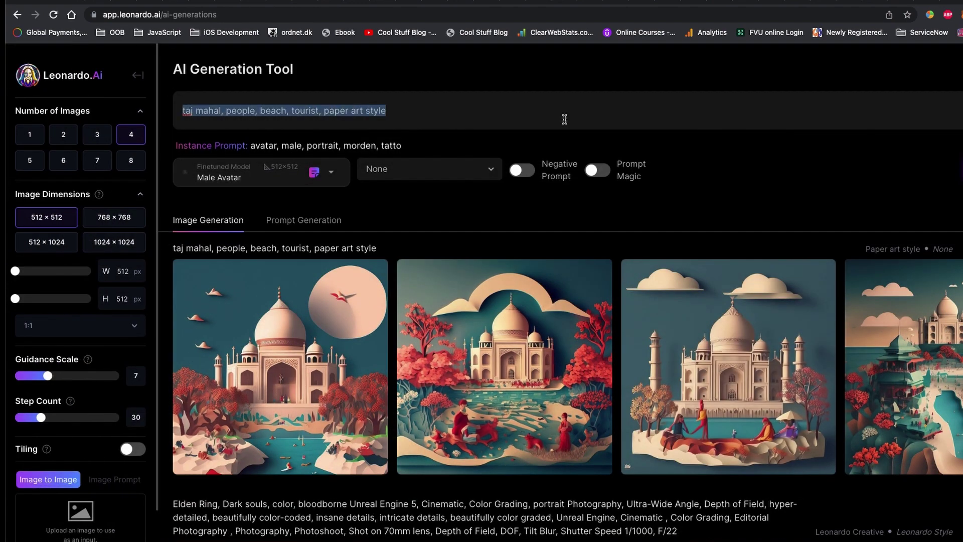
type("avatar, male, portrait, morden, tatto")
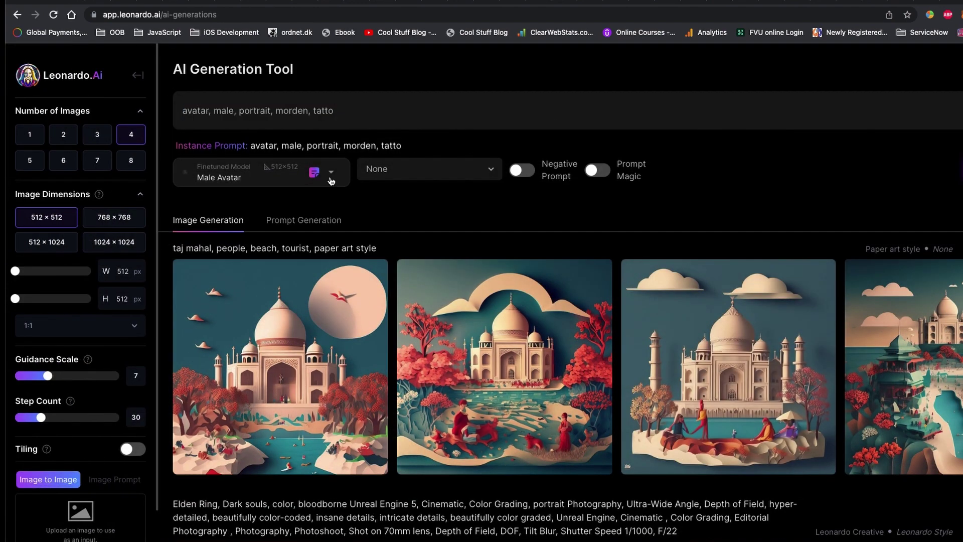
left_click(297, 184)
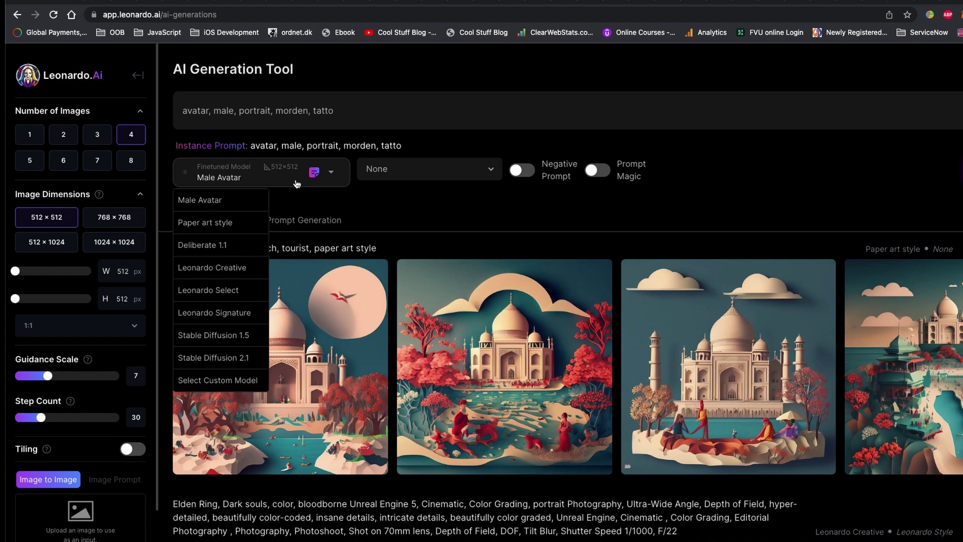
left_click(297, 183)
Step: Generate four portraits from 'avatar, male, portrait, morden, tatto' and enlarge one
left_click(815, 187)
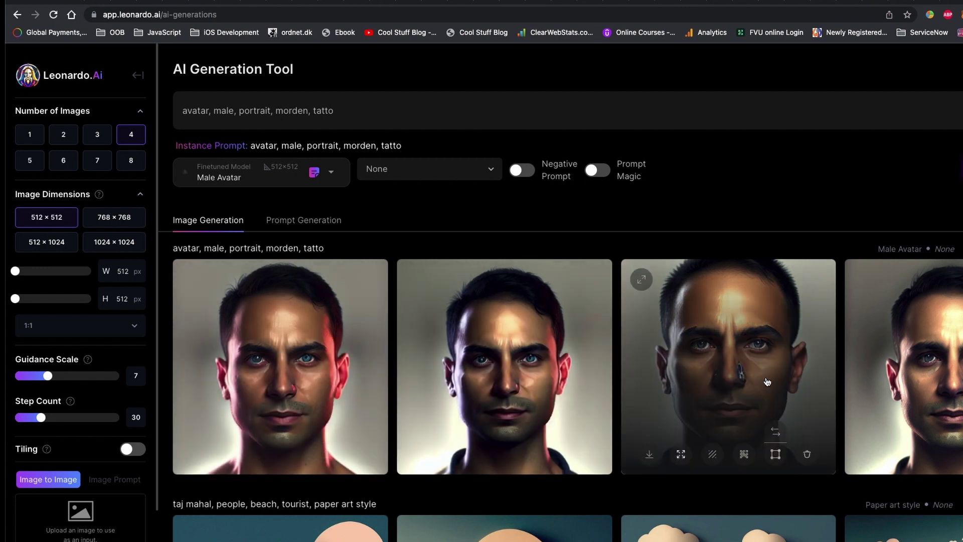
scroll(766, 382, "down", 3)
scroll(481, 311, "up", 3)
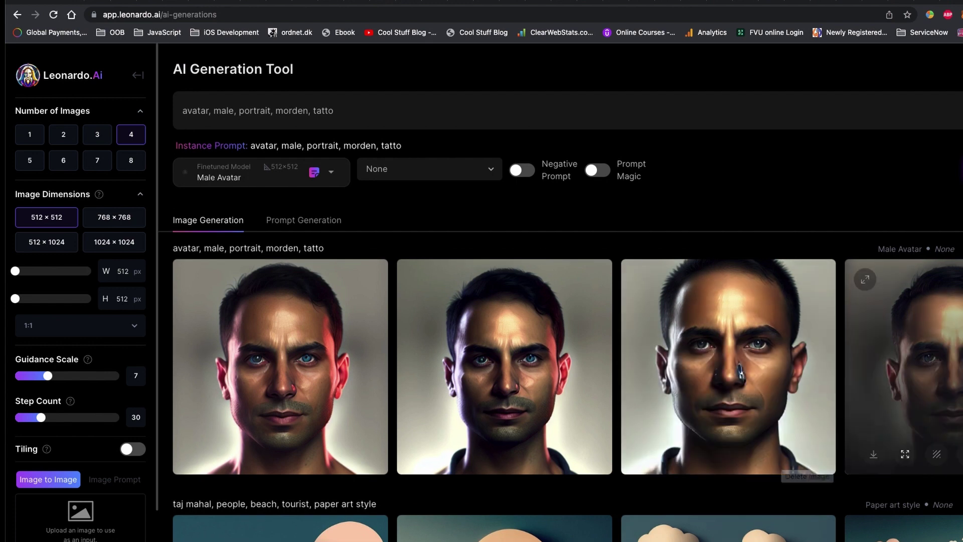
left_click(479, 301)
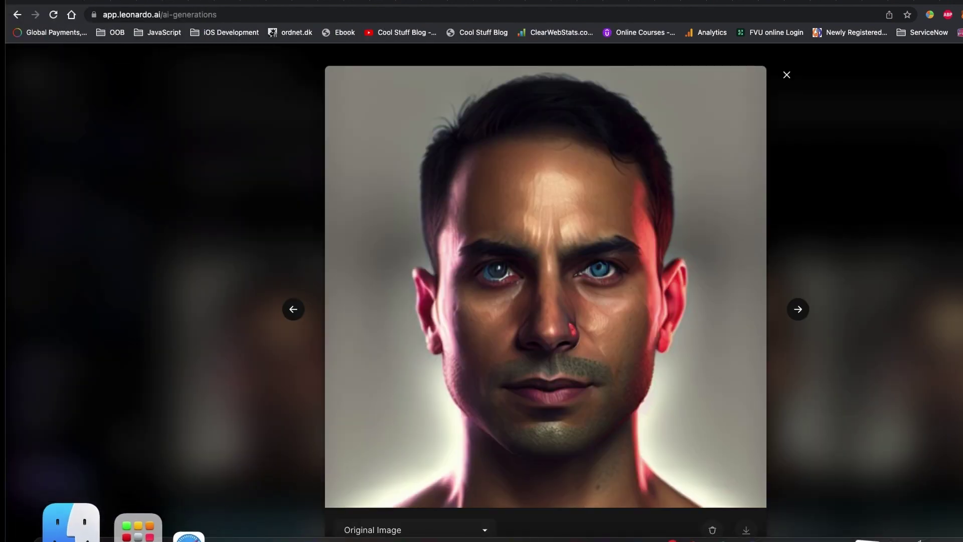
Step: Preview a saved avatar PNG from Finder for comparison, then close it and the enlarged portrait
left_click(52, 522)
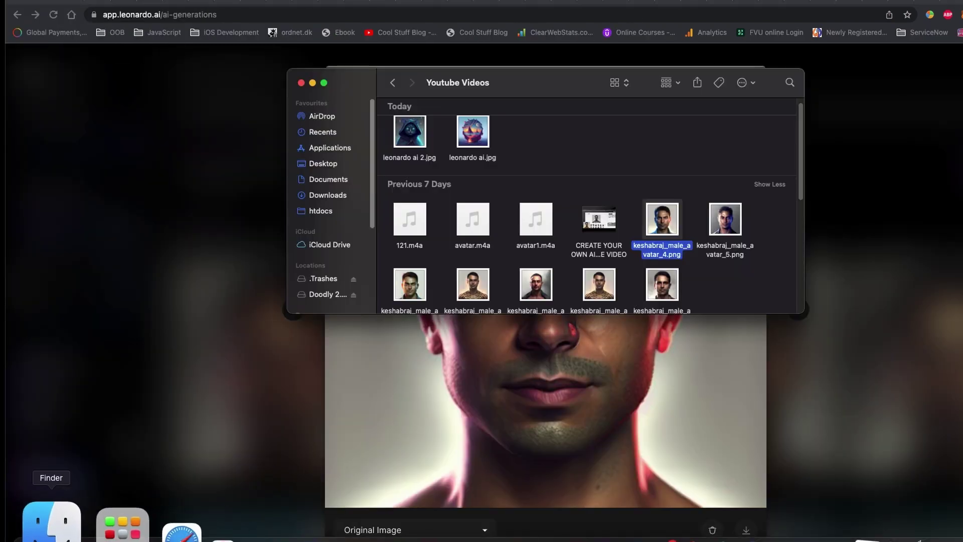
double_click(675, 225)
left_click_drag(391, 69, 557, 81)
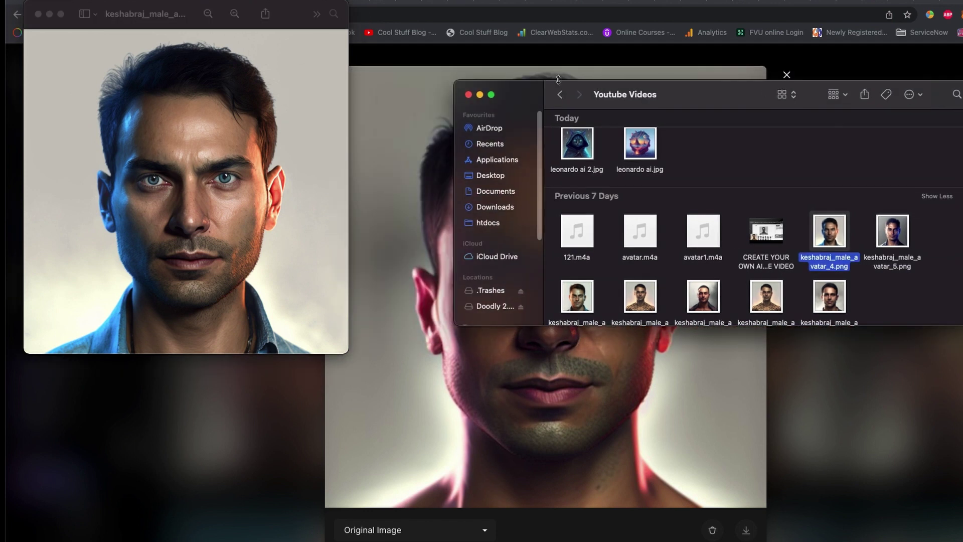
left_click(468, 95)
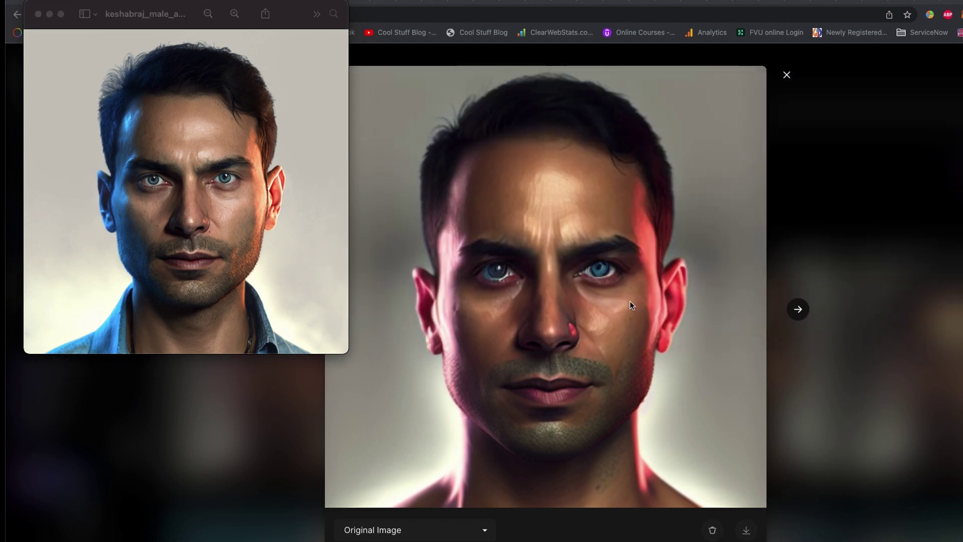
left_click(220, 457)
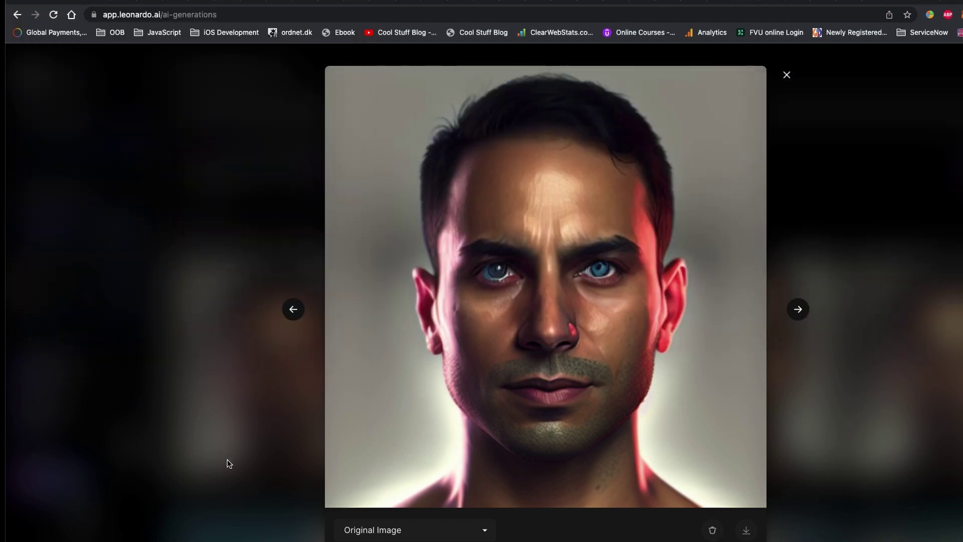
left_click(226, 460)
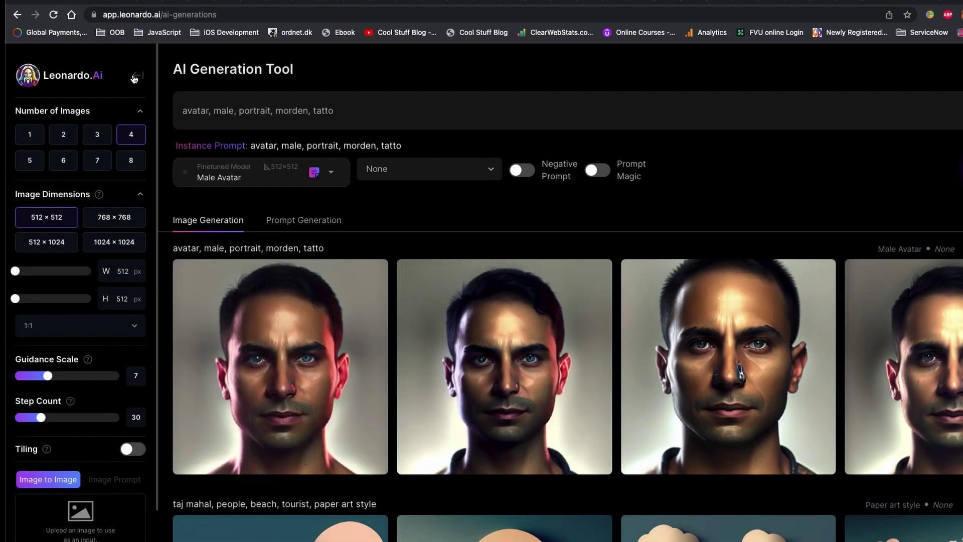
Step: Browse the Finetuned Models page's favourite and platform model lists
left_click(139, 76)
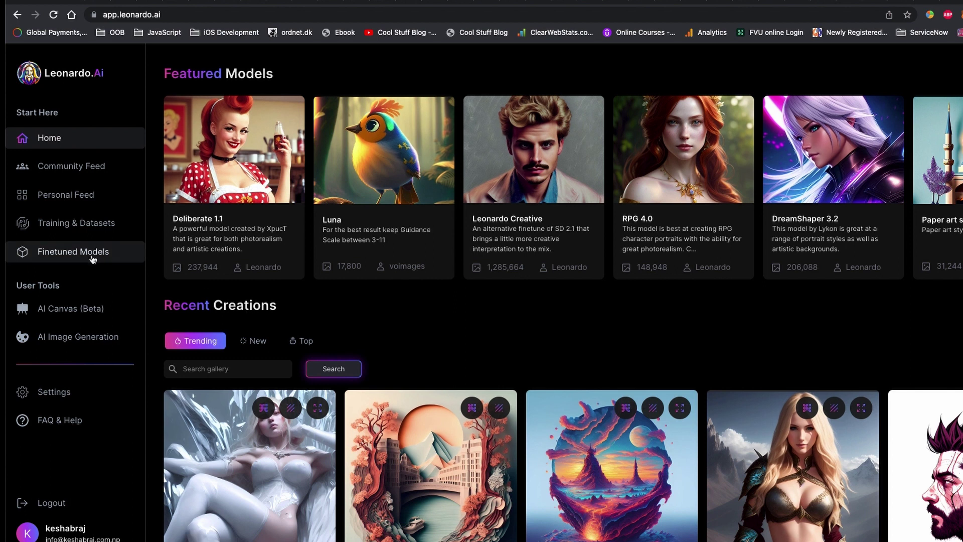
left_click(92, 254)
left_click(440, 97)
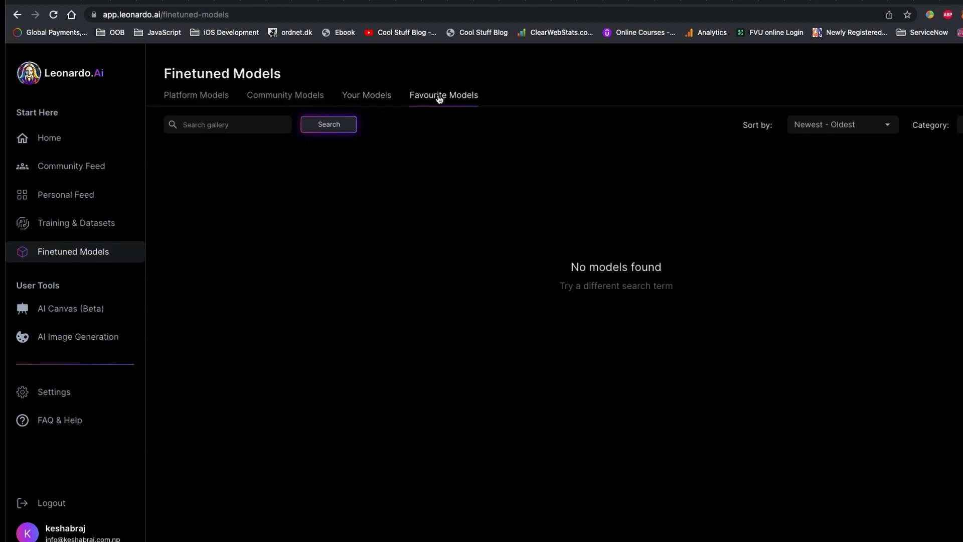
left_click(203, 95)
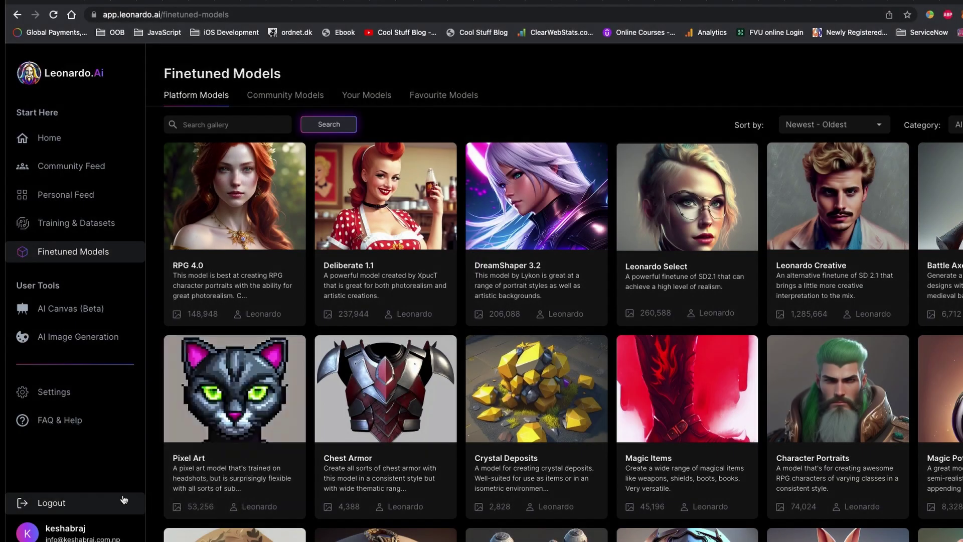
scroll(136, 524, "down", 4)
scroll(136, 525, "down", 2)
Step: Open the Isometric Scifi Buildings model and its alien base structure image details
left_click(491, 270)
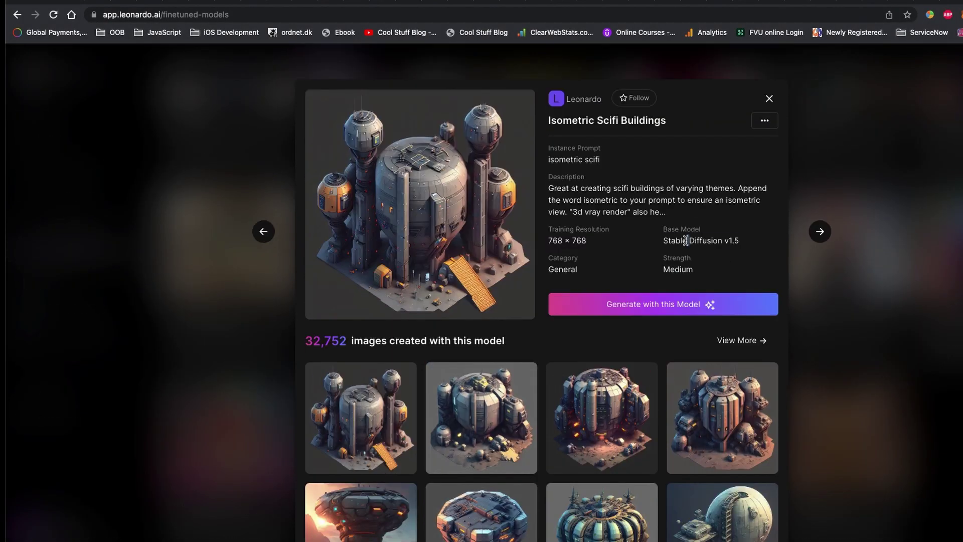
triple_click(685, 241)
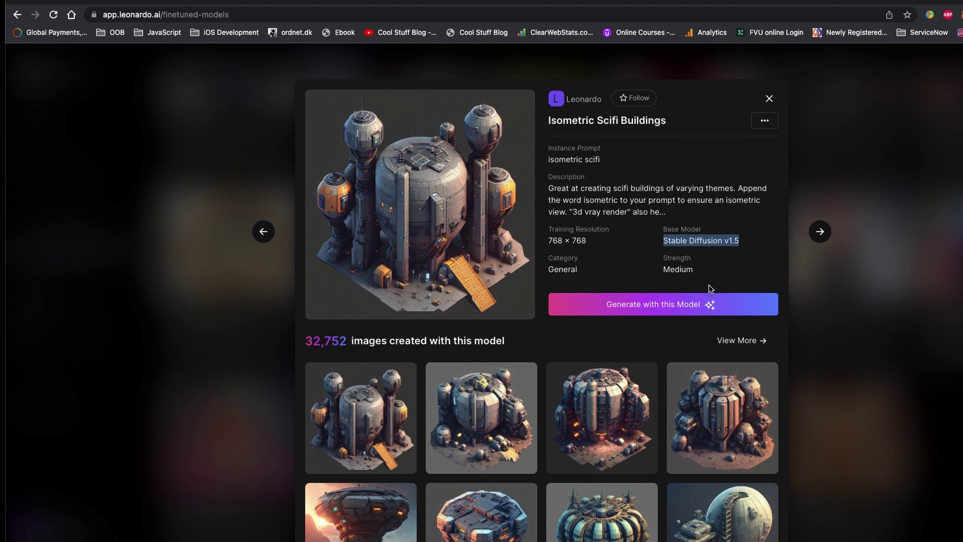
left_click(656, 265)
scroll(629, 275, "down", 4)
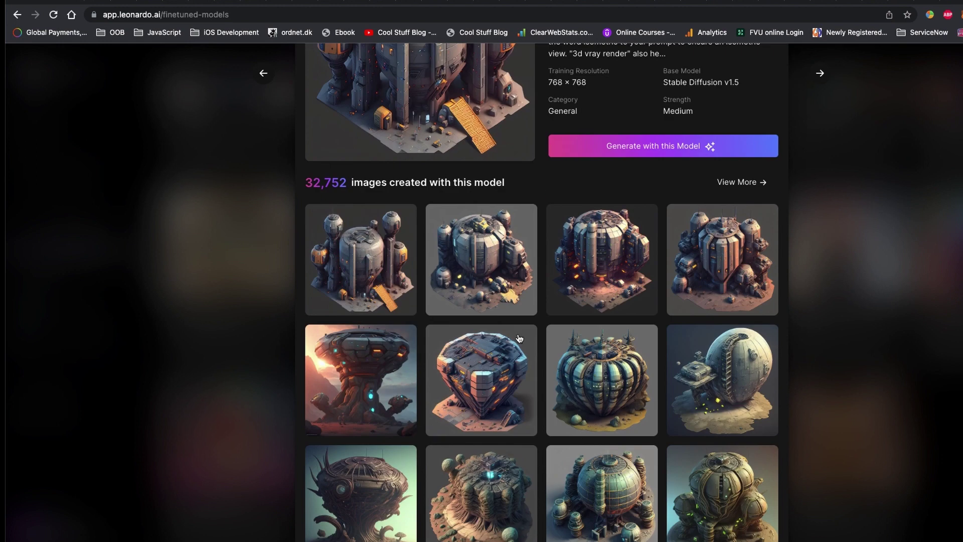
left_click(369, 491)
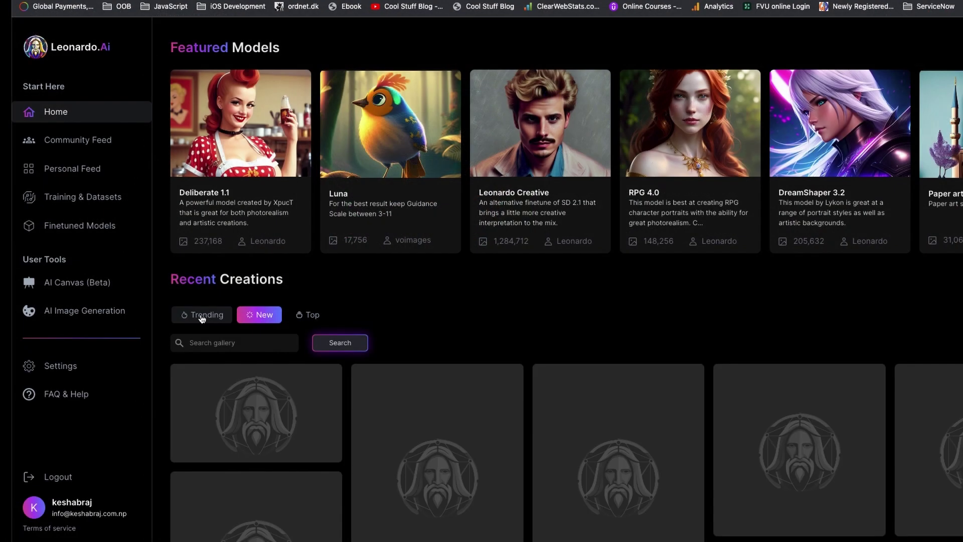
Step: In AI Canvas, generate a portrait of a female character in 80s clothing looking to the right
left_click(202, 316)
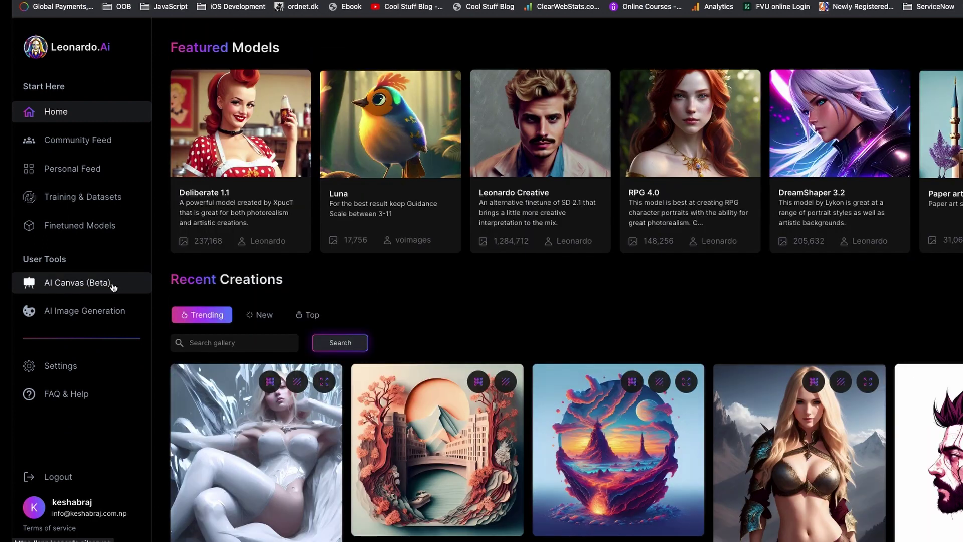
left_click(65, 282)
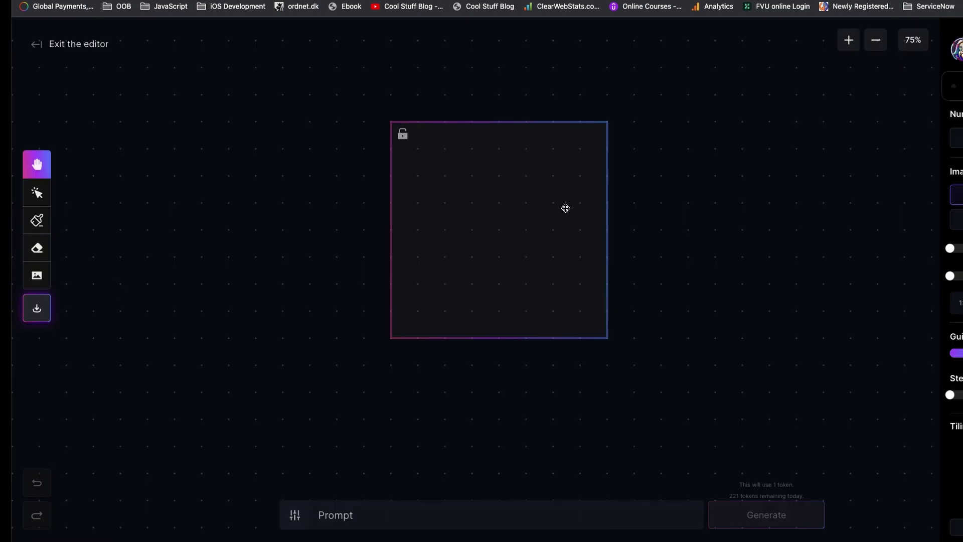
left_click_drag(566, 208, 492, 215)
left_click(522, 522)
type("portrait of female character wearing 80s clothing")
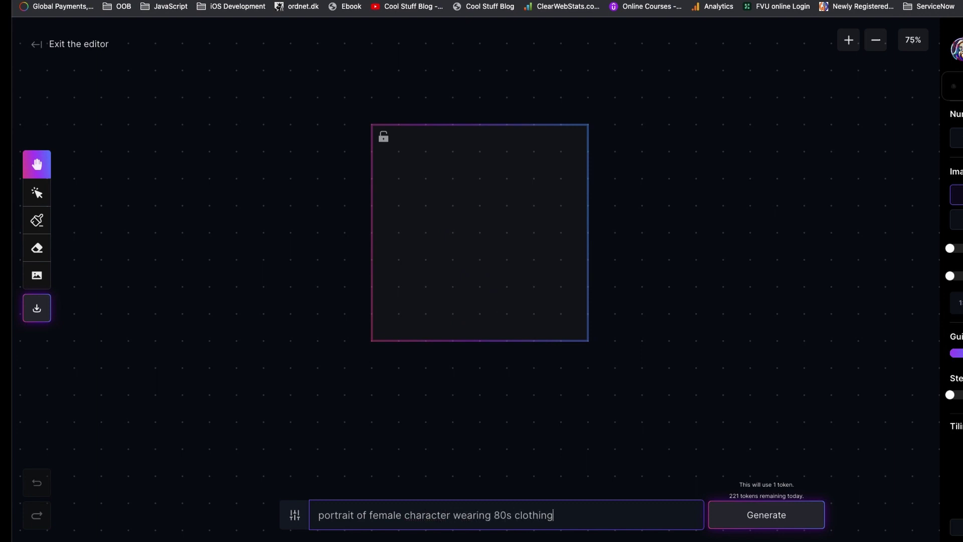
type(", she should look to the right")
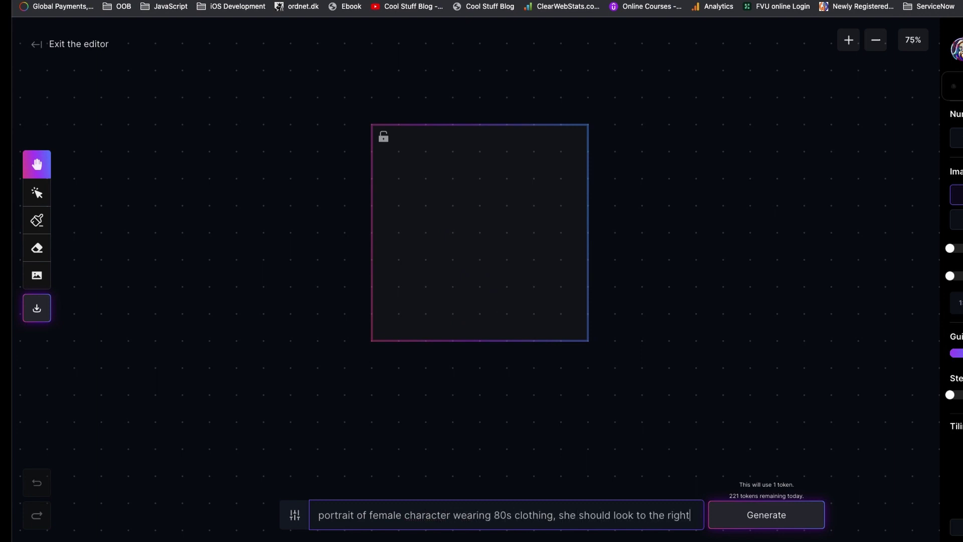
type(", have blonde hair and")
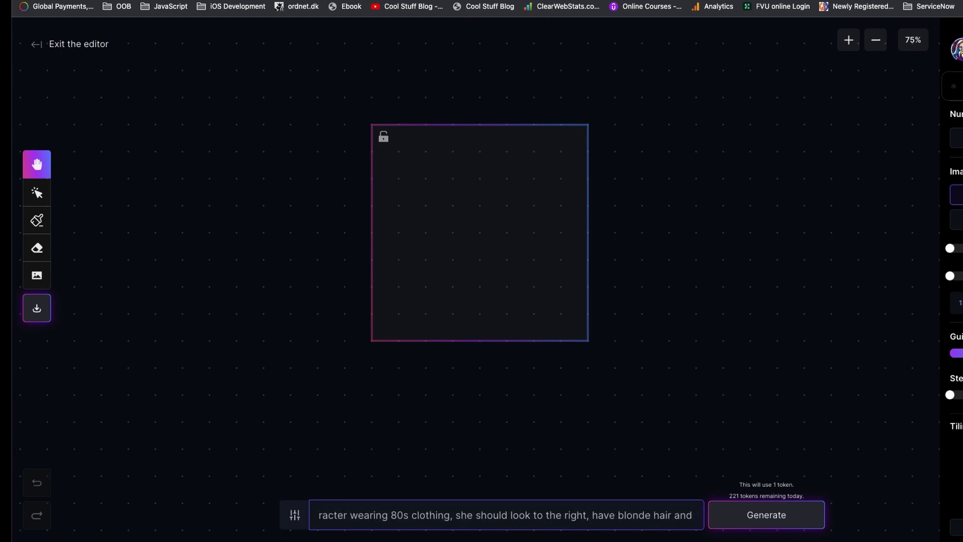
type(" blue eye")
key("Return")
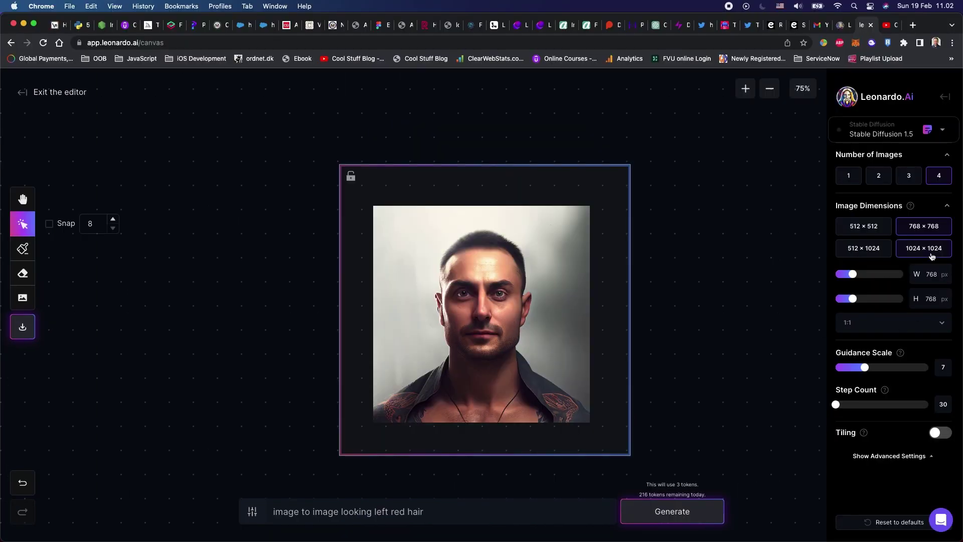
Step: Set the frame to 1024 × 1024, generate around the male portrait, and nudge the result into place
left_click(931, 251)
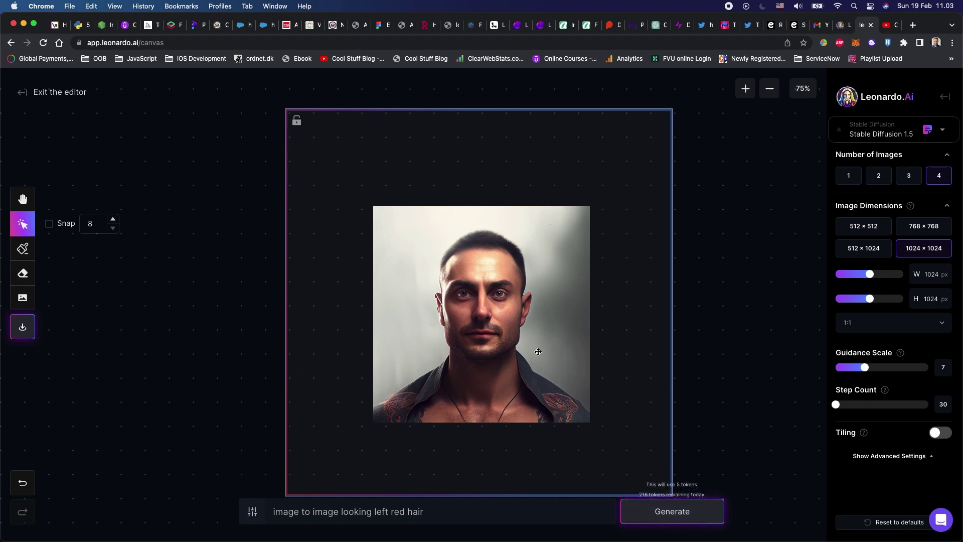
left_click(672, 511)
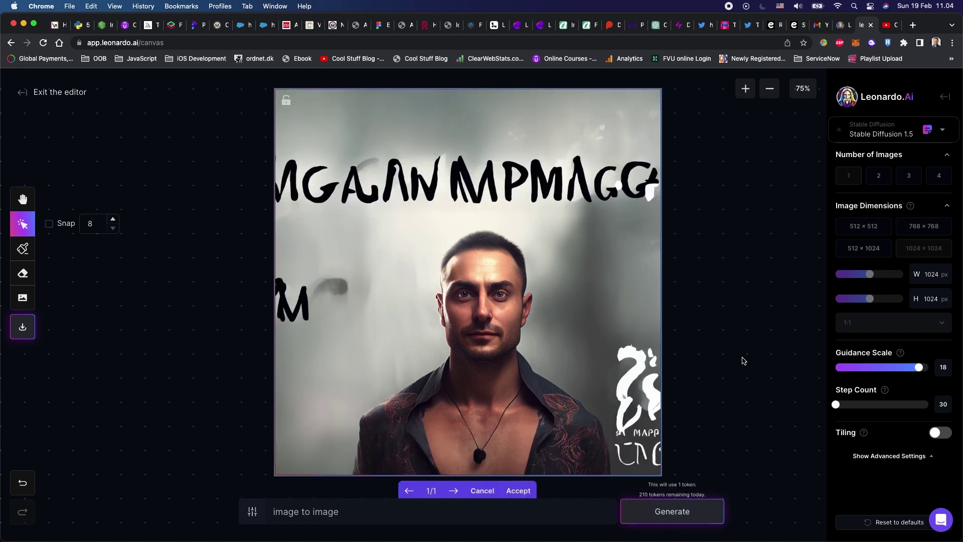
left_click_drag(564, 369, 546, 365)
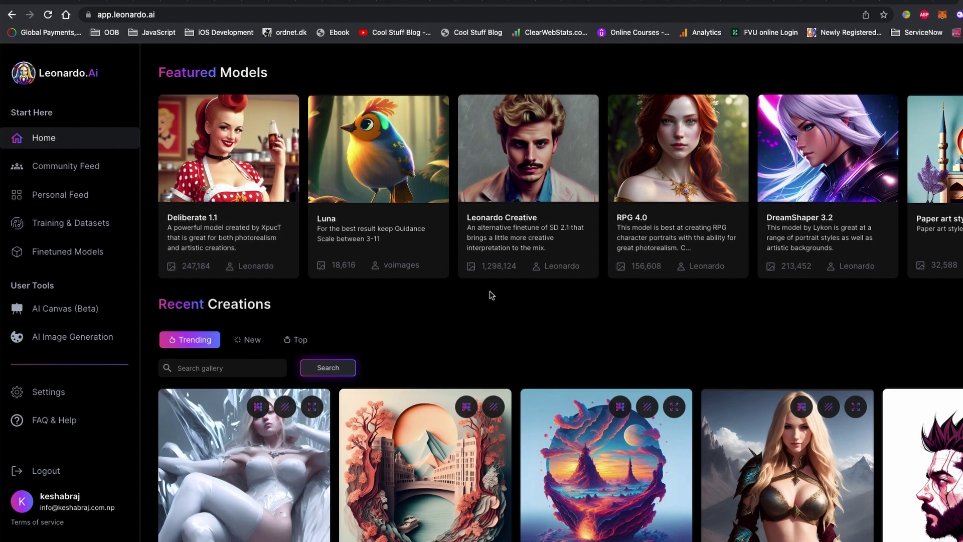
Step: View the sunset globe, Abstract beauty and silver-haired portrait creations from the Home gallery
scroll(490, 295, "down", 5)
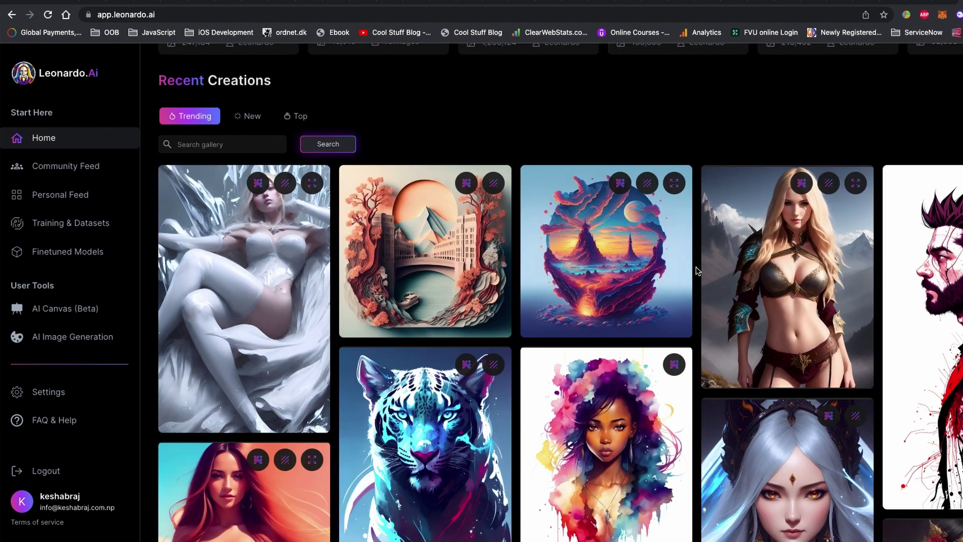
left_click(607, 257)
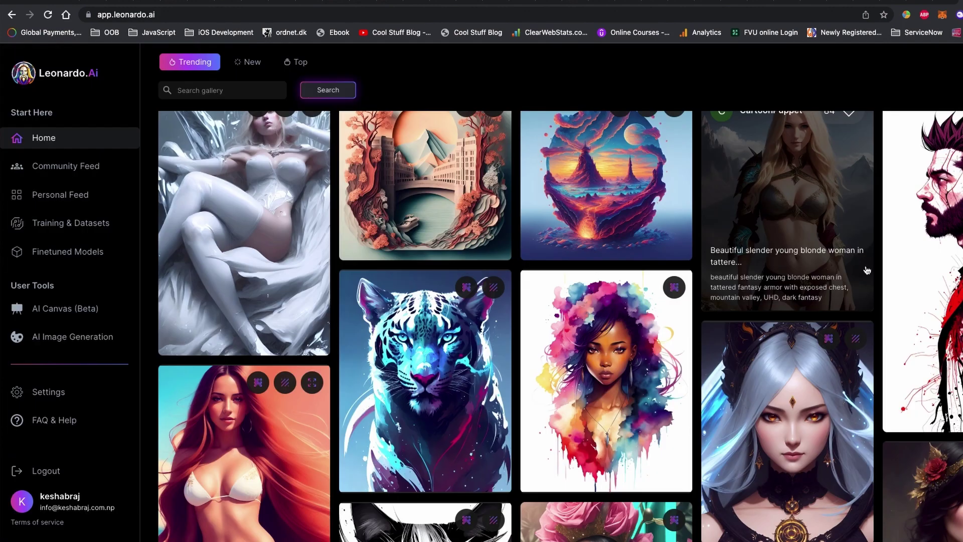
scroll(804, 269, "down", 2)
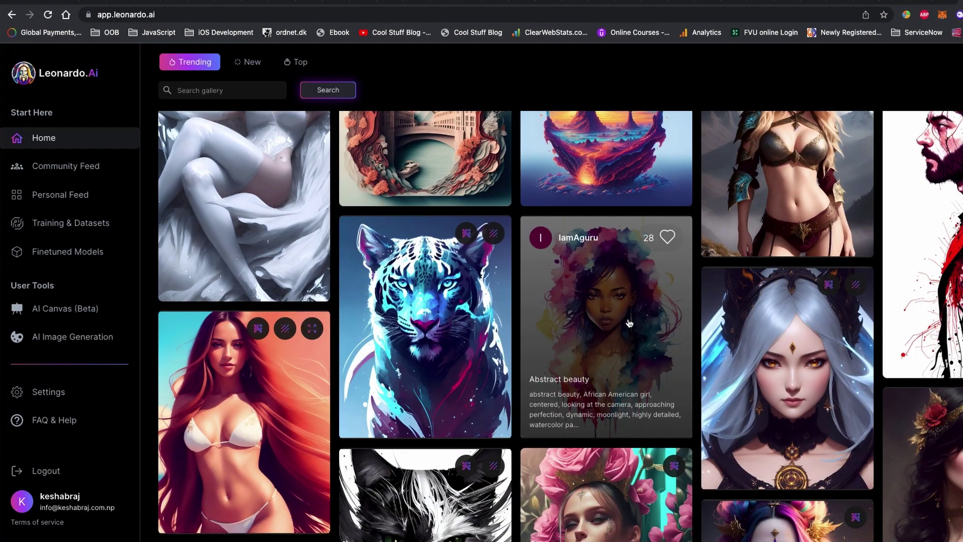
left_click(602, 326)
left_click(413, 235)
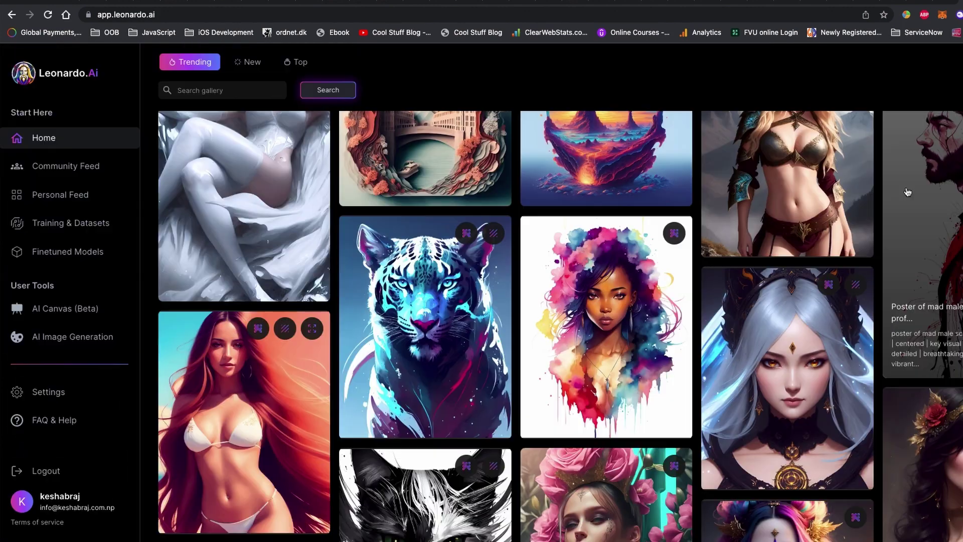
scroll(561, 294, "down", 2)
left_click(835, 233)
left_click(431, 231)
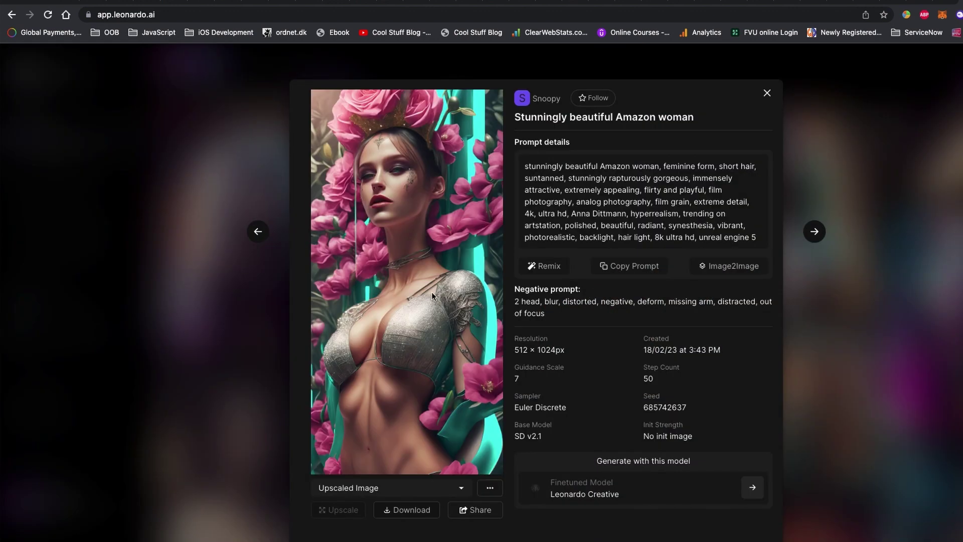
Step: View the Amazon woman and Lushill style creations enlarged, then close them
left_click(431, 291)
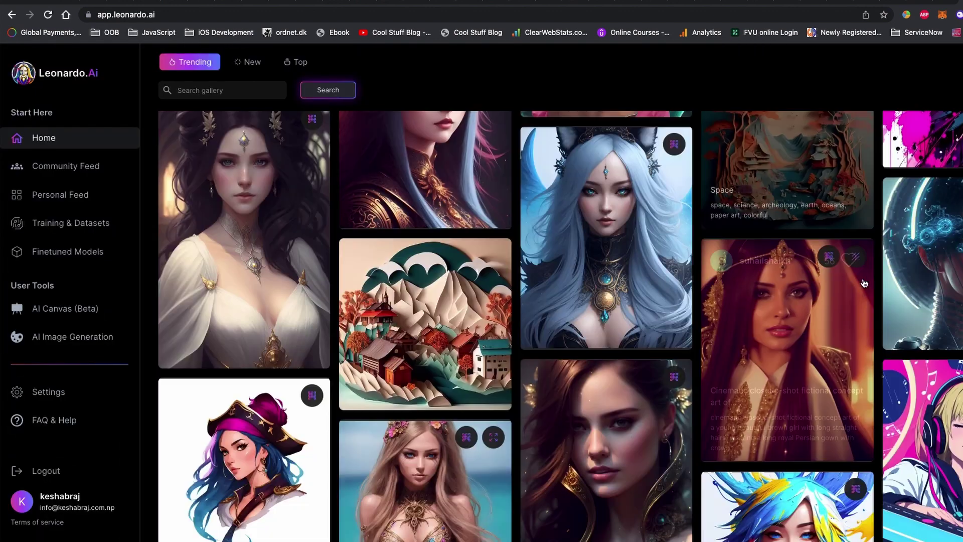
scroll(552, 326, "down", 1)
left_click(612, 380)
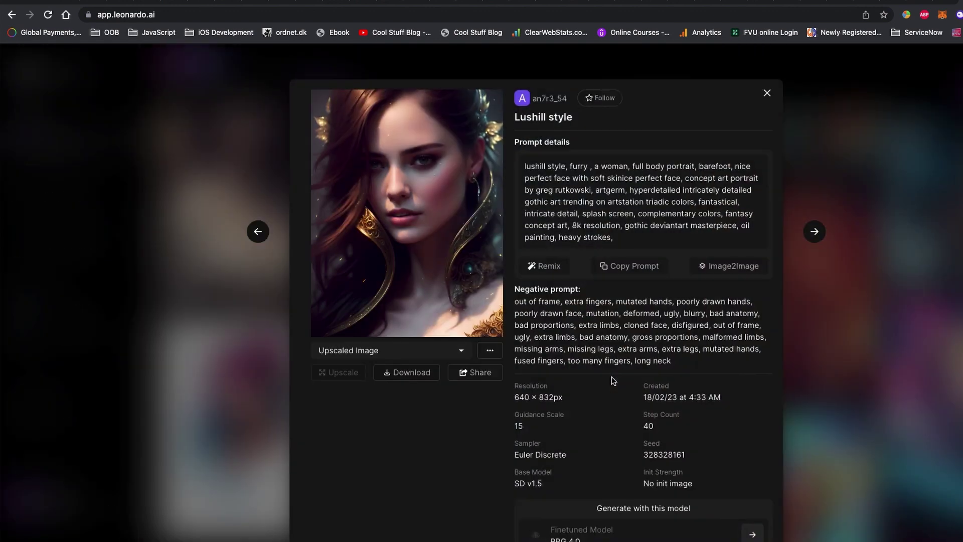
left_click(456, 270)
left_click(719, 75)
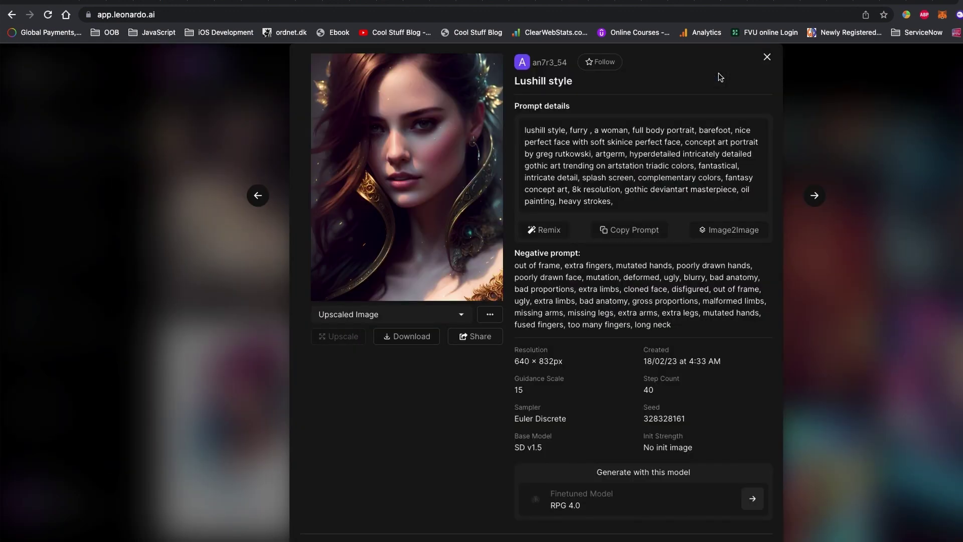
left_click(766, 58)
scroll(552, 301, "up", 5)
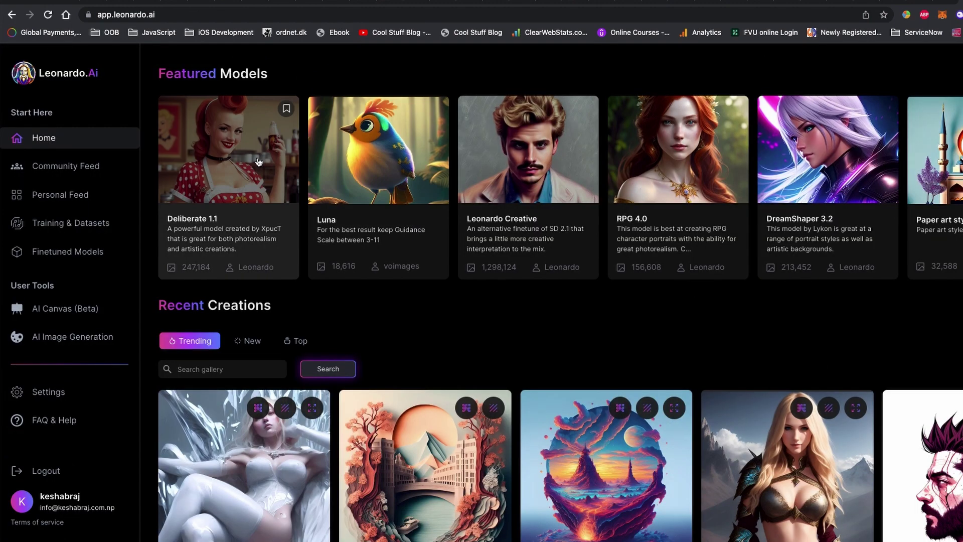
Step: Open the Deliberate 1.1 model and view its robot kitten image enlarged
left_click(230, 171)
scroll(433, 281, "down", 3)
left_click(433, 281)
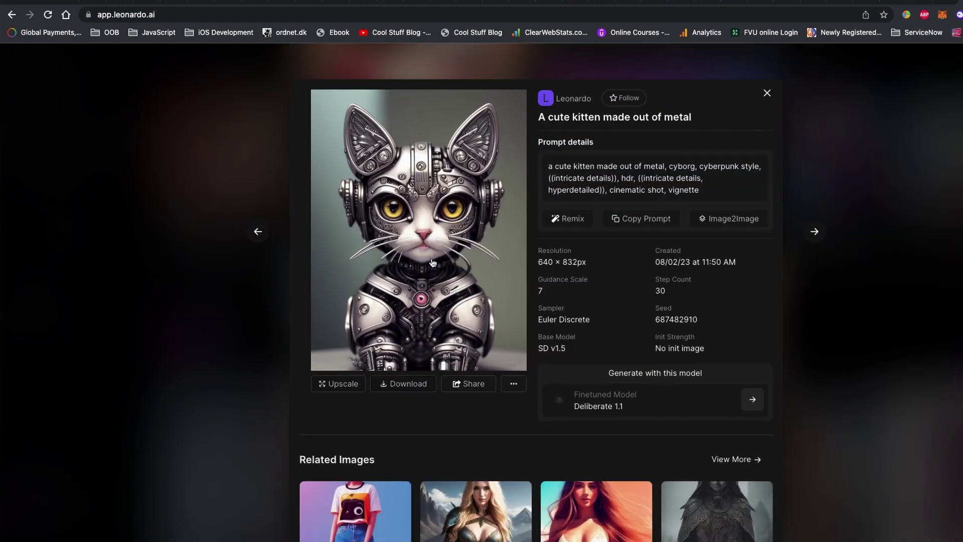
left_click(431, 257)
left_click(719, 75)
left_click(860, 155)
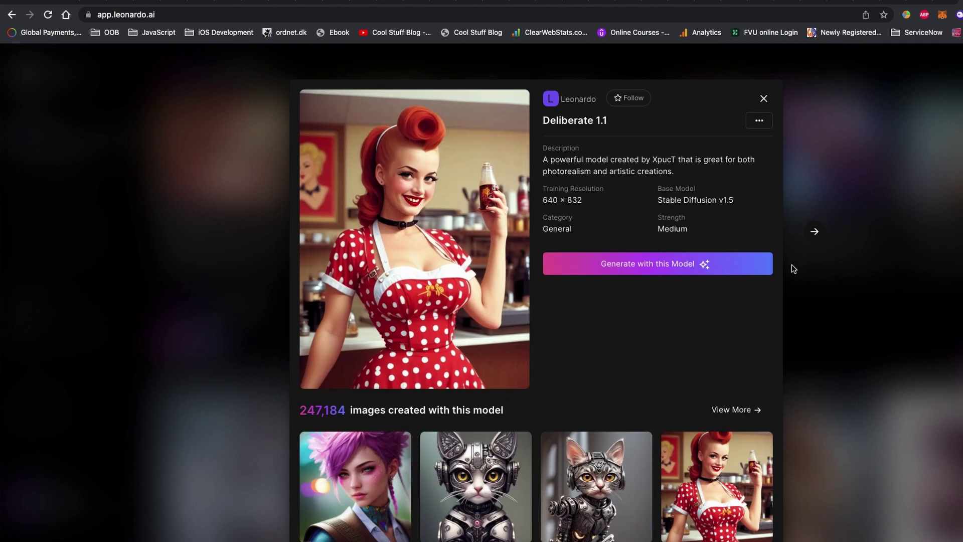
left_click(791, 266)
Step: Explore the Luna model's owl and crow images, then open the RPG 4.0 model details
left_click(407, 164)
scroll(492, 397, "down", 2)
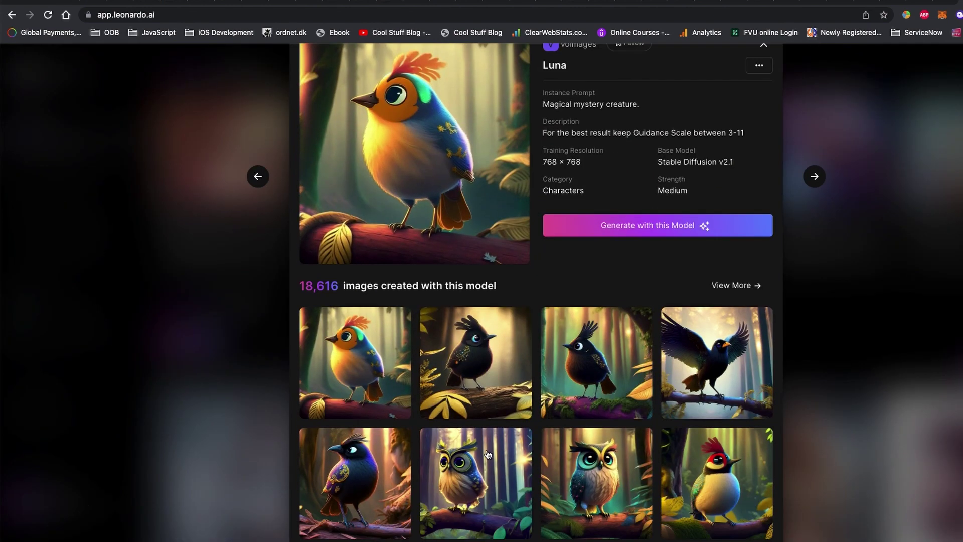
left_click(476, 472)
left_click(416, 190)
left_click(851, 218)
left_click(851, 222)
left_click(711, 363)
left_click(447, 221)
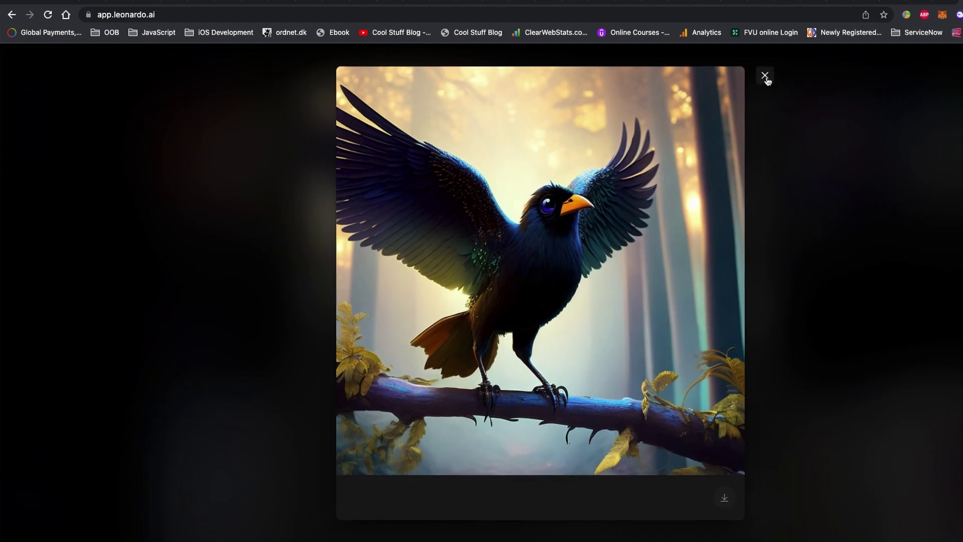
left_click(765, 74)
left_click(832, 272)
left_click(832, 273)
left_click(640, 193)
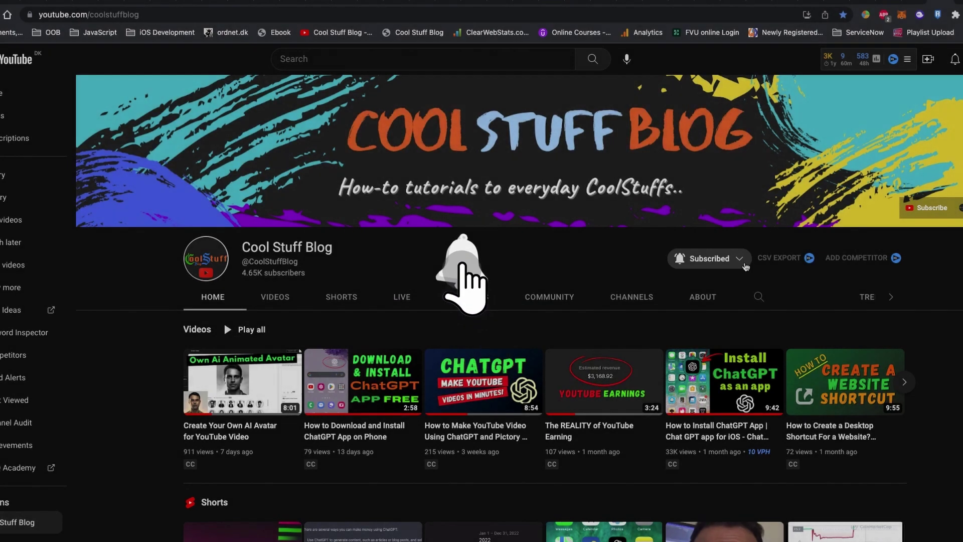
left_click(739, 261)
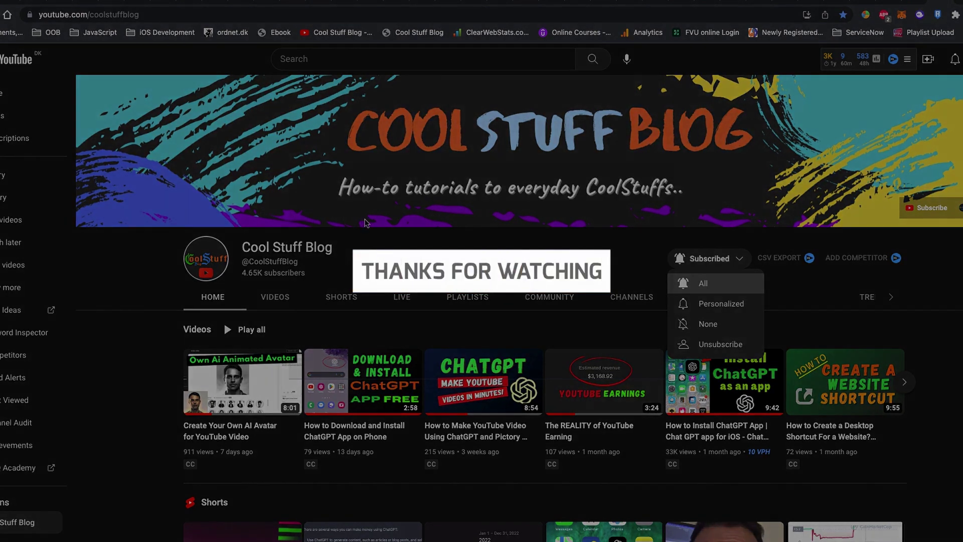
left_click(420, 219)
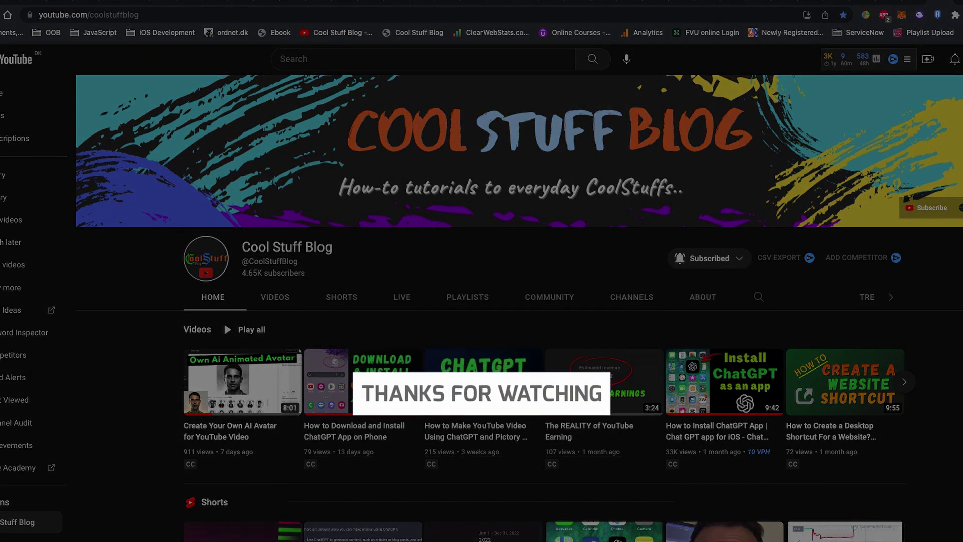